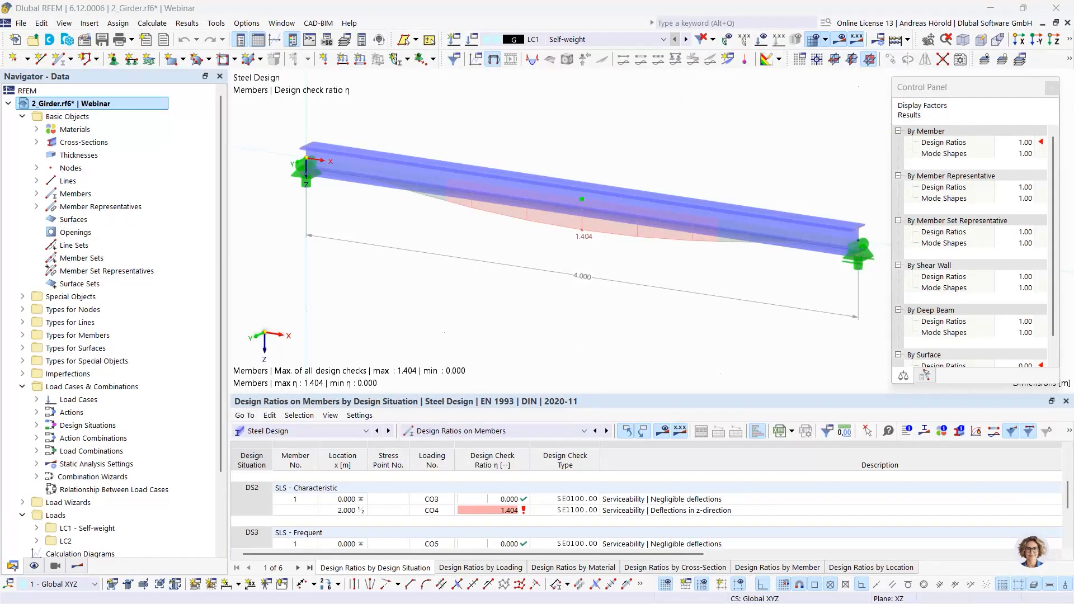
- Open the Dlubal Center and browse the Concrete Structures example models in the Project Navigator
{"action": "left_click_drag", "start_coordinate": [517, 47], "coordinate": [454, 86]}
{"action": "left_click_drag", "start_coordinate": [799, 79], "coordinate": [713, 82]}
{"action": "left_click", "coordinate": [1070, 71]}
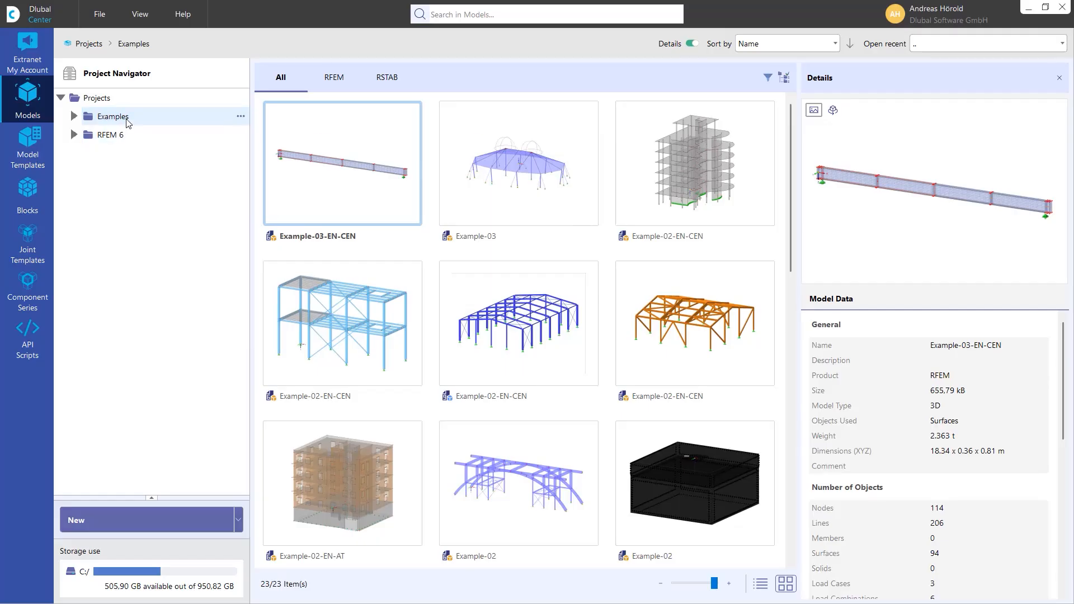
{"action": "double_click", "coordinate": [109, 118]}
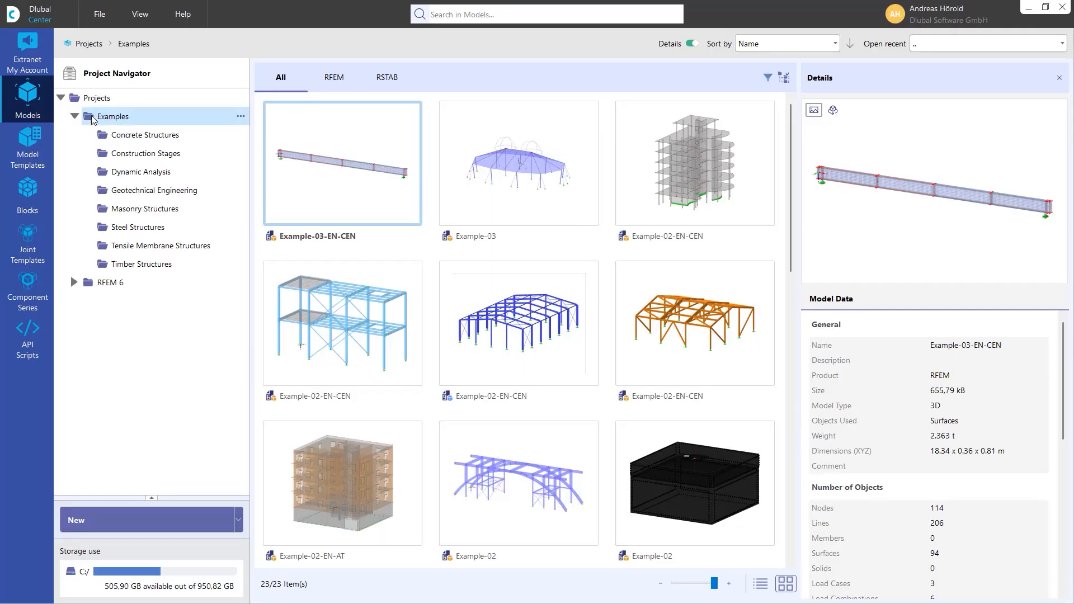
{"action": "left_click", "coordinate": [135, 140]}
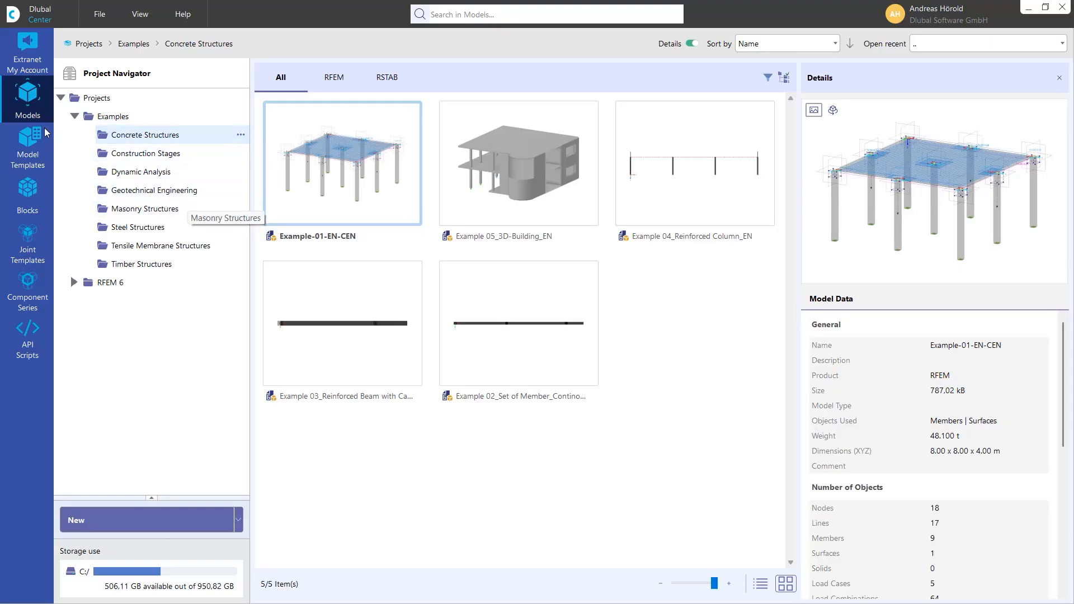
{"action": "left_click", "coordinate": [73, 116]}
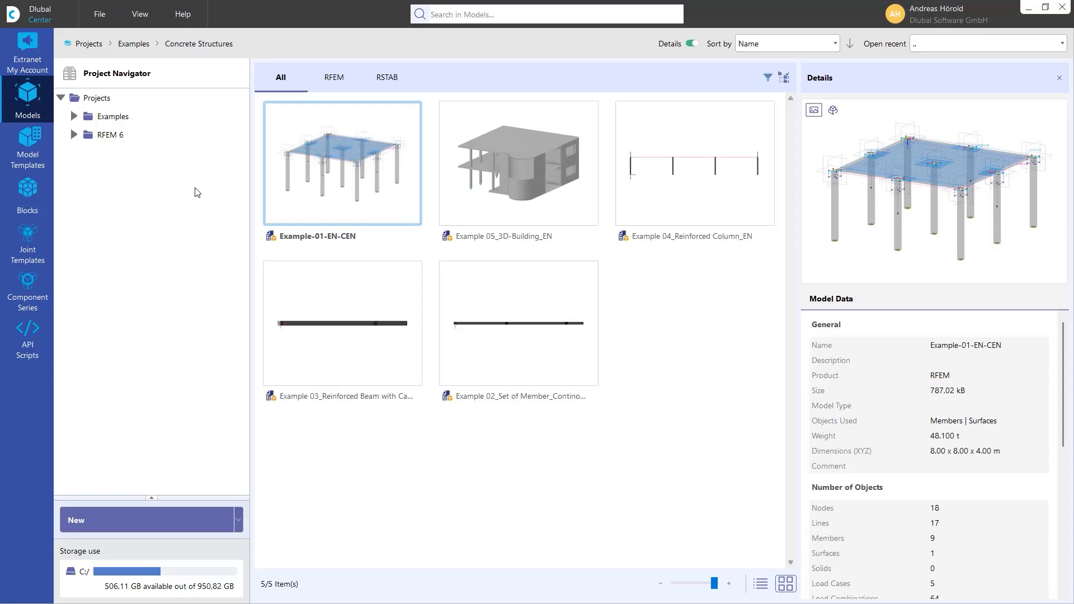
- Create a new top-level project named Example project
{"action": "right_click", "coordinate": [99, 102]}
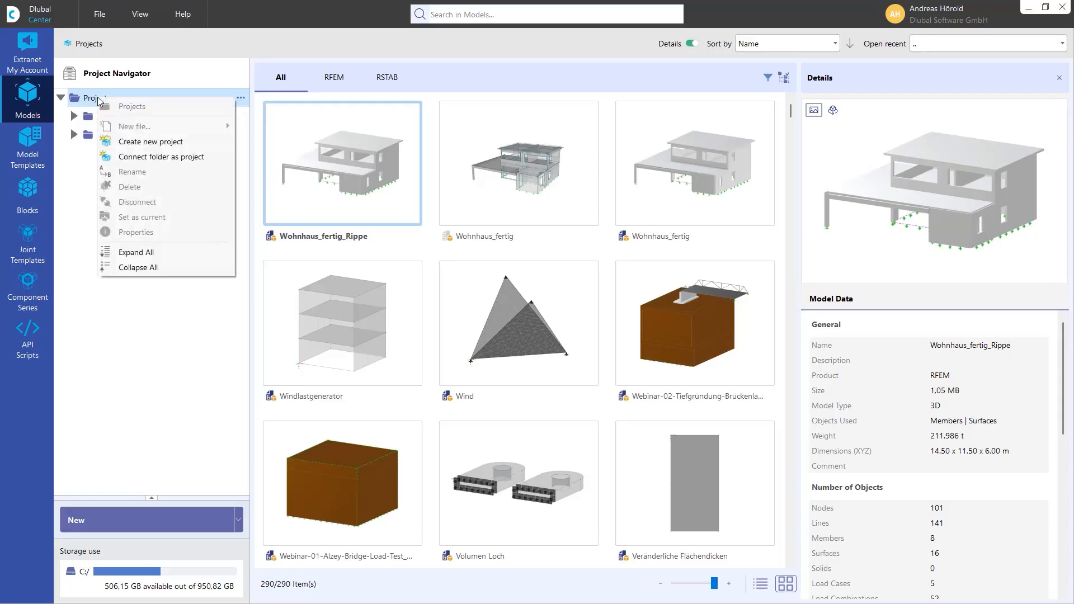
{"action": "left_click", "coordinate": [166, 142]}
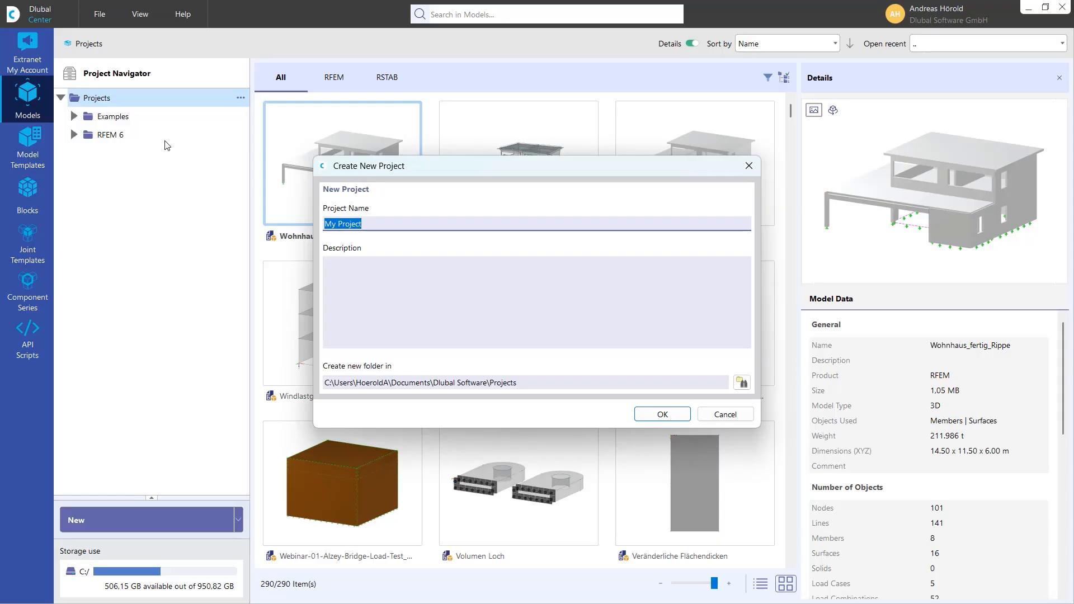
{"action": "type", "text": "Example project"}
{"action": "left_click", "coordinate": [662, 412]}
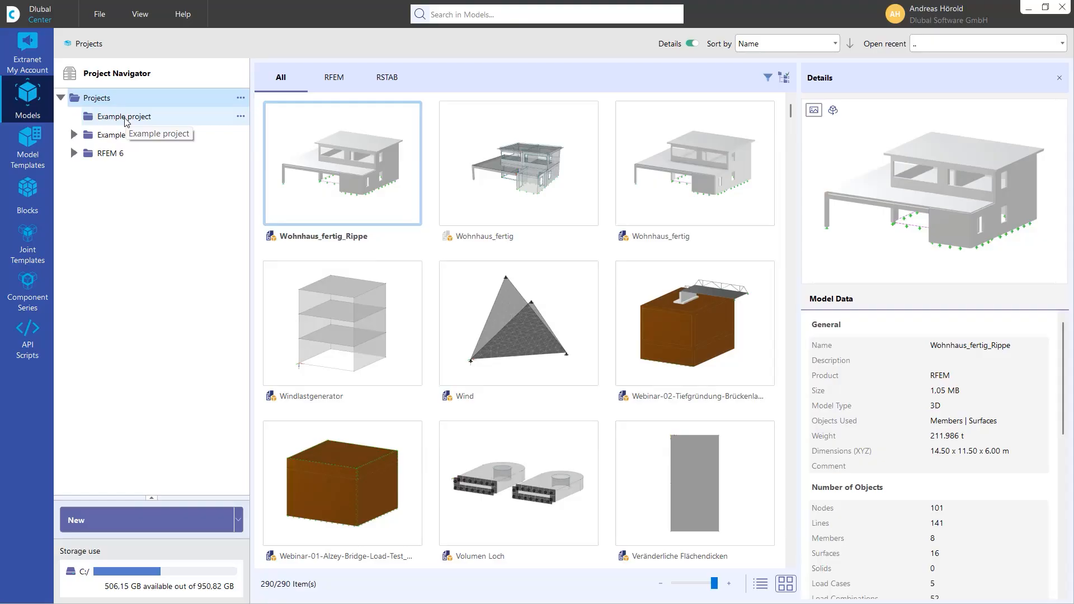
- Create a subproject named Model house 1 inside Example project
{"action": "left_click", "coordinate": [240, 118]}
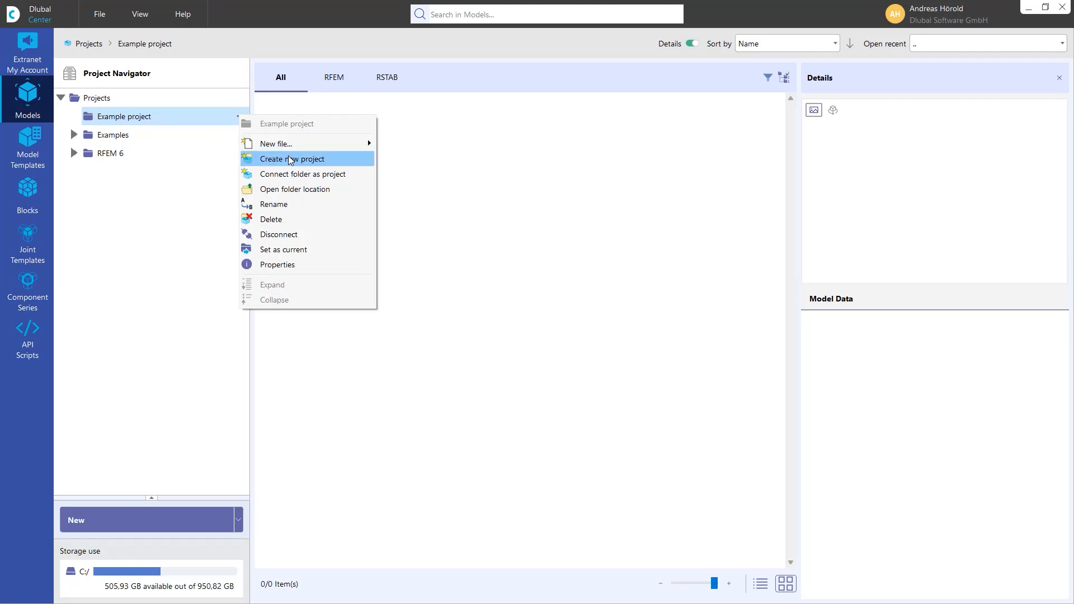
{"action": "left_click", "coordinate": [309, 161]}
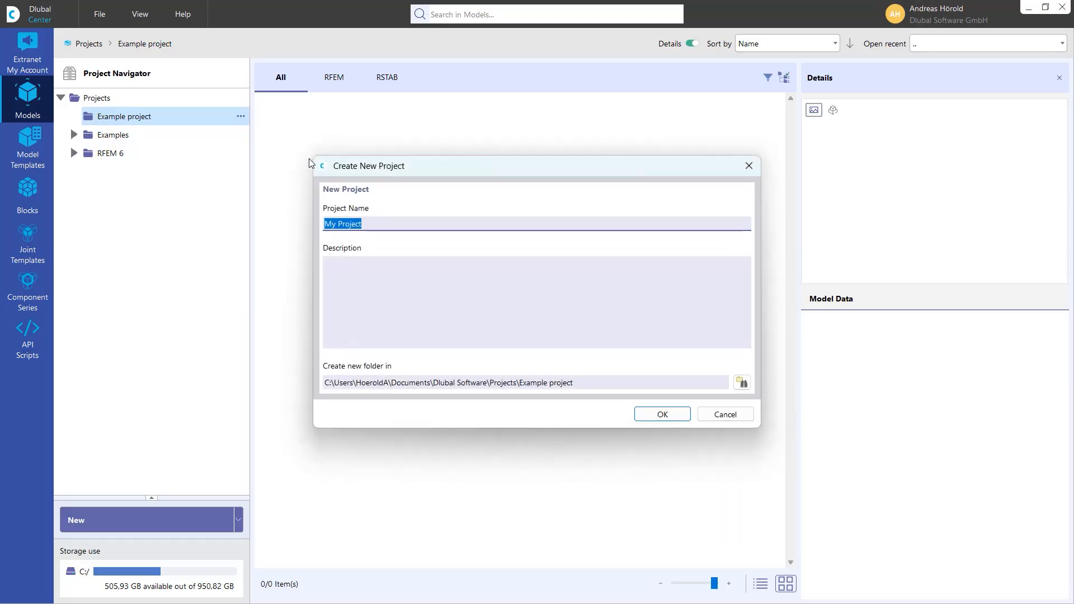
{"action": "type", "text": "Model house 1"}
{"action": "left_click", "coordinate": [658, 419]}
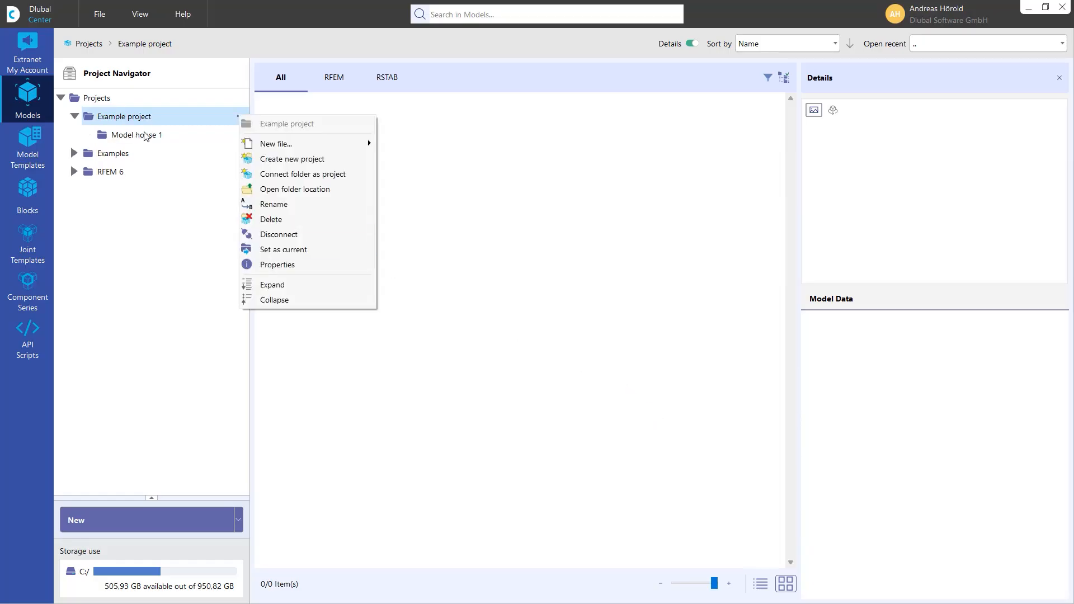
- Create a new blank 3D RFEM model named House variant 1 in the Model house 1 project
{"action": "left_click", "coordinate": [143, 135]}
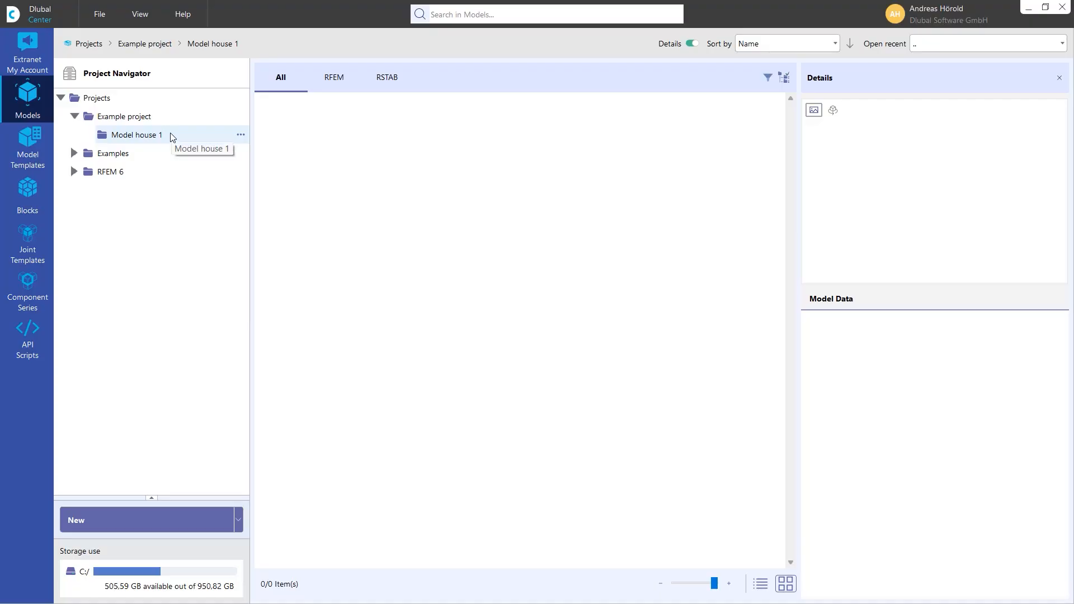
{"action": "right_click", "coordinate": [226, 136]}
{"action": "mouse_move", "coordinate": [284, 166]}
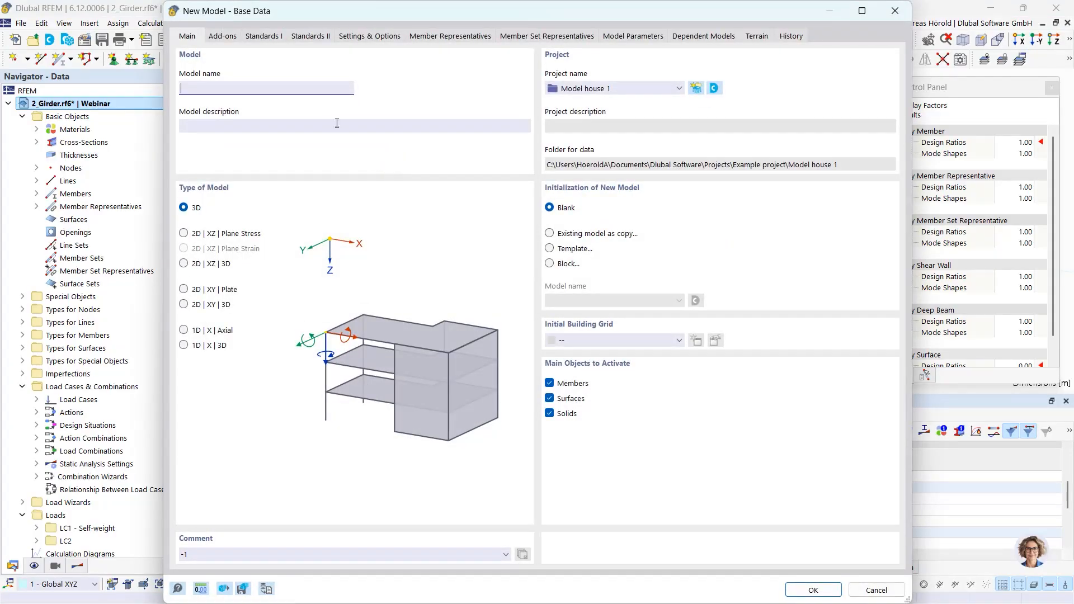
{"action": "type", "text": "Hpo"}
{"action": "type", "text": "ouse variant"}
{"action": "type", "text": "1"}
{"action": "left_click", "coordinate": [826, 590]}
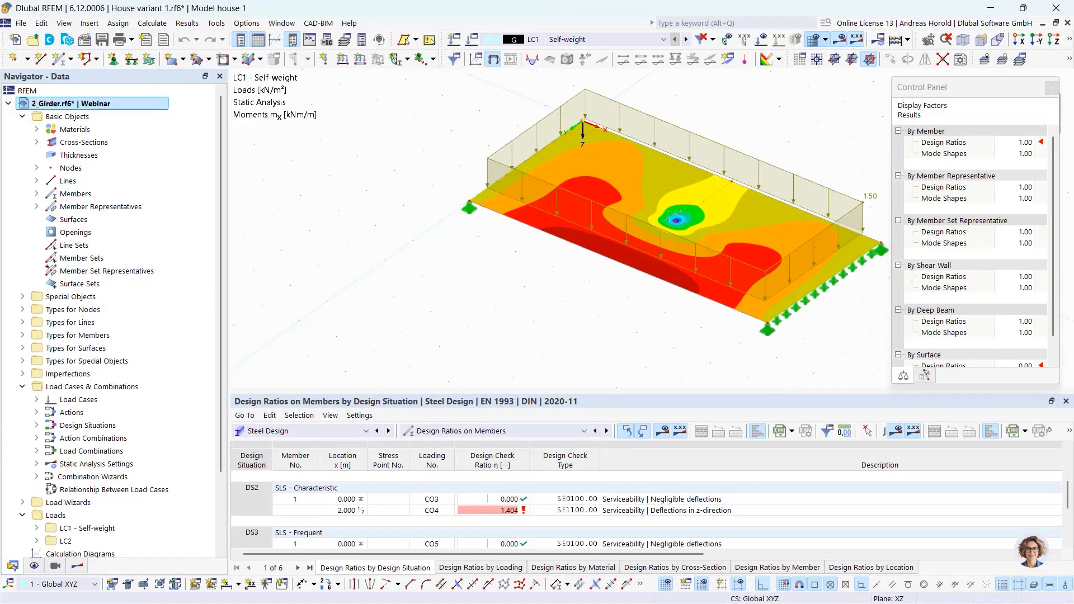
- Return to the Dlubal Center, open Model house 1 and switch its contents to list view
{"action": "key", "text": "alt+Tab"}
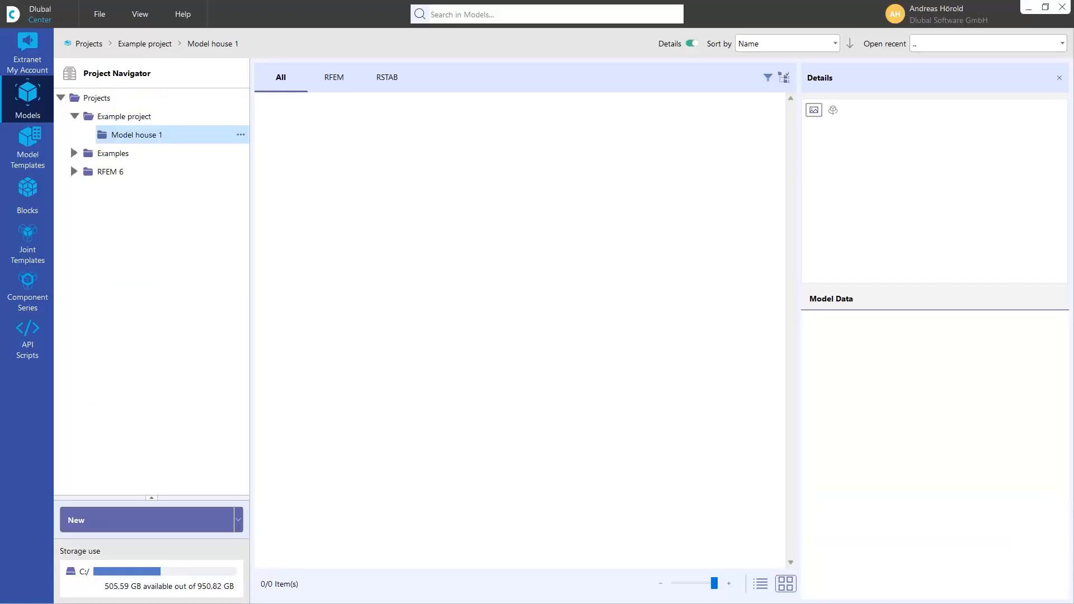
{"action": "left_click", "coordinate": [117, 136]}
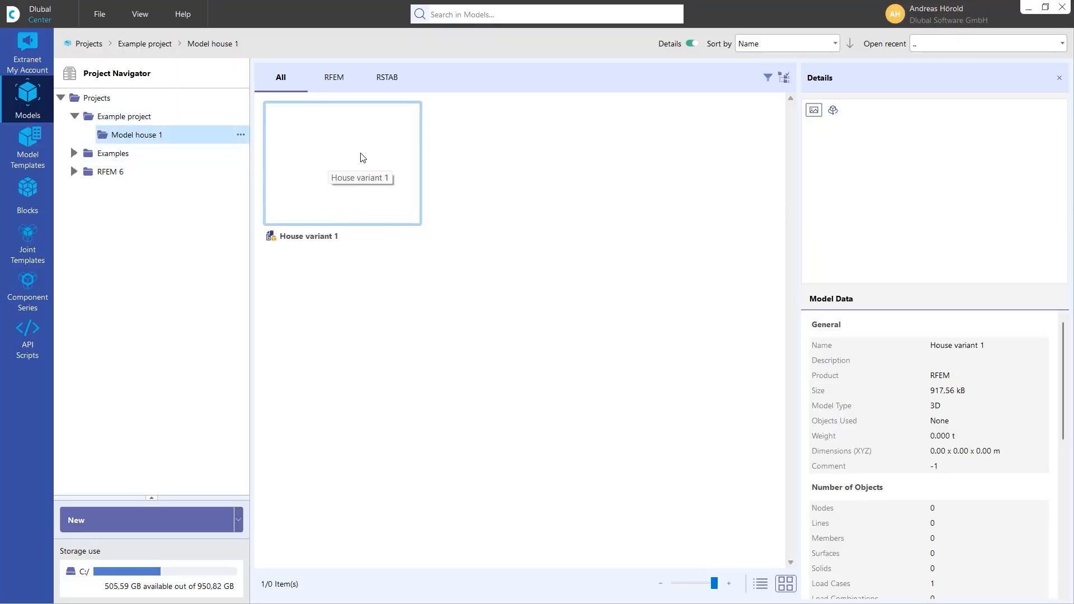
{"action": "left_click", "coordinate": [760, 584]}
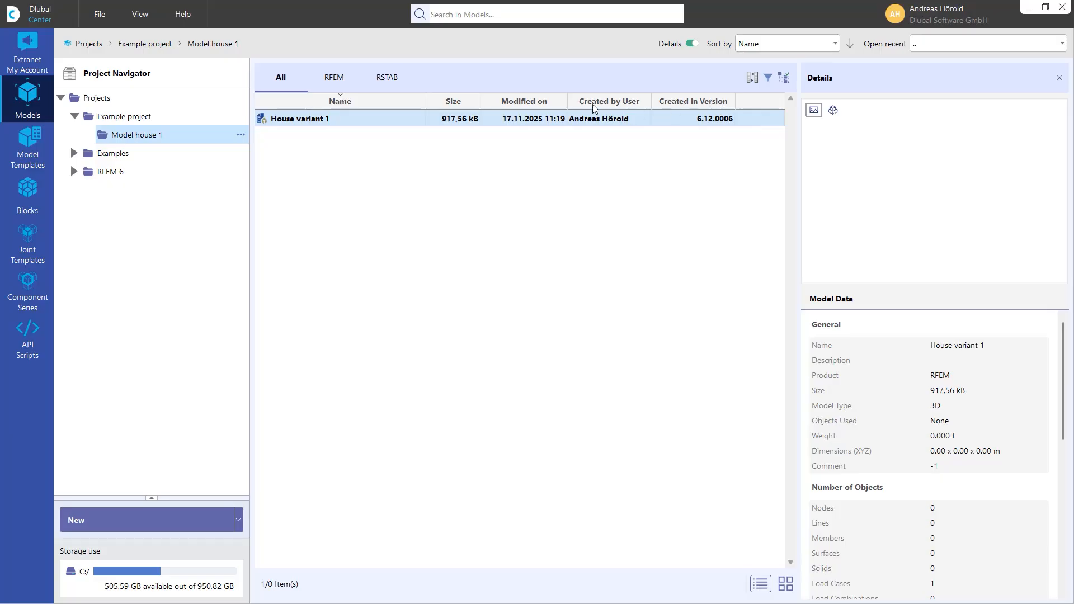
- Manage the list columns: remove Created in Version and Created by User, add Used Addons and Created by Company
{"action": "left_click", "coordinate": [752, 76]}
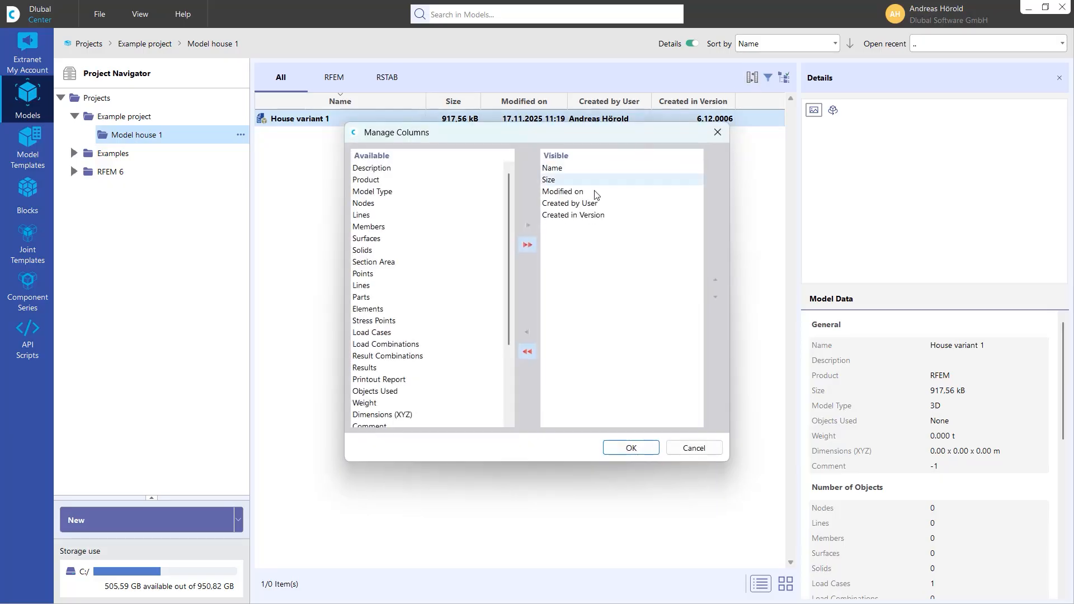
{"action": "left_click", "coordinate": [569, 217]}
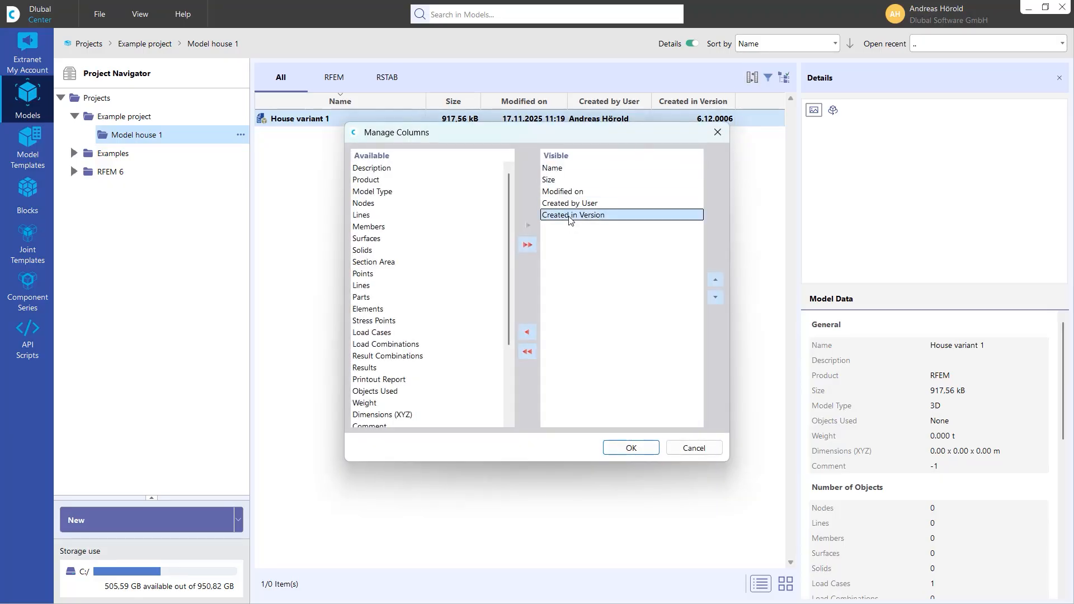
{"action": "left_click", "coordinate": [573, 204]}
{"action": "double_click", "coordinate": [574, 204]}
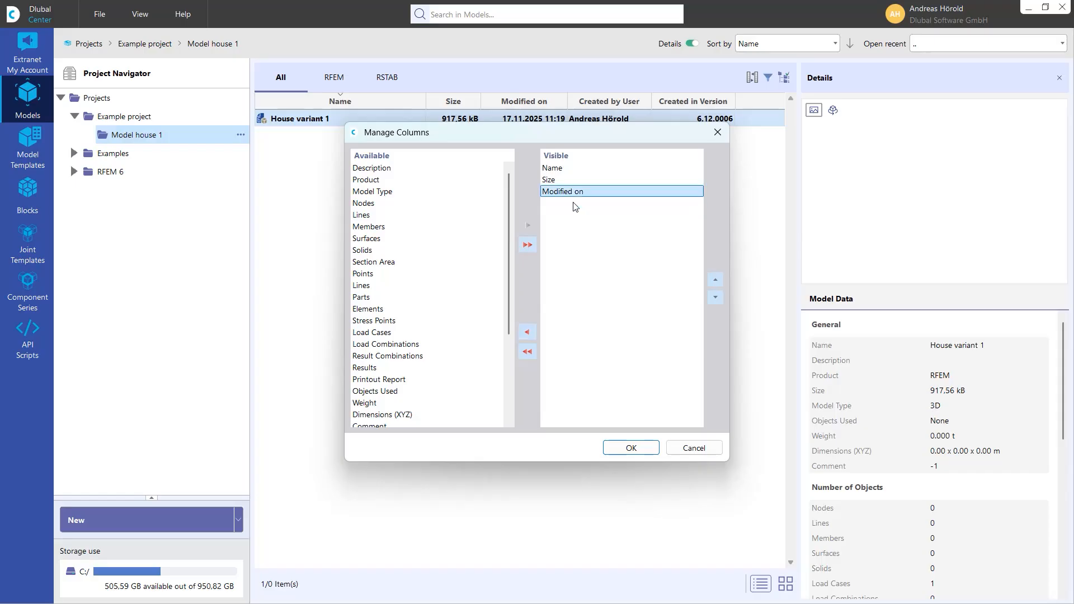
{"action": "scroll", "coordinate": [404, 352], "scroll_direction": "down", "scroll_amount": 4}
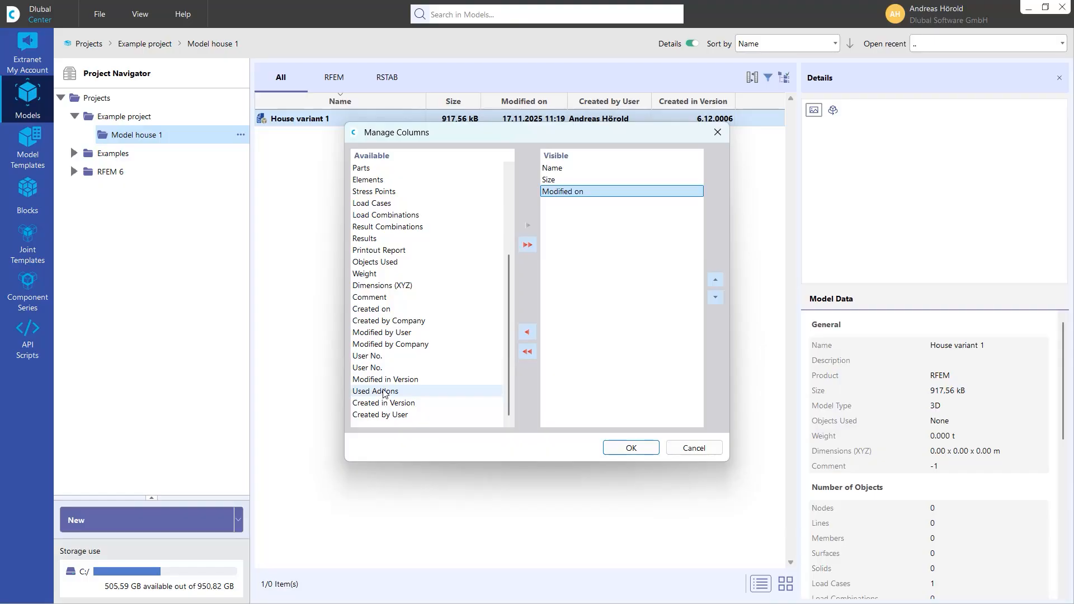
{"action": "double_click", "coordinate": [381, 393]}
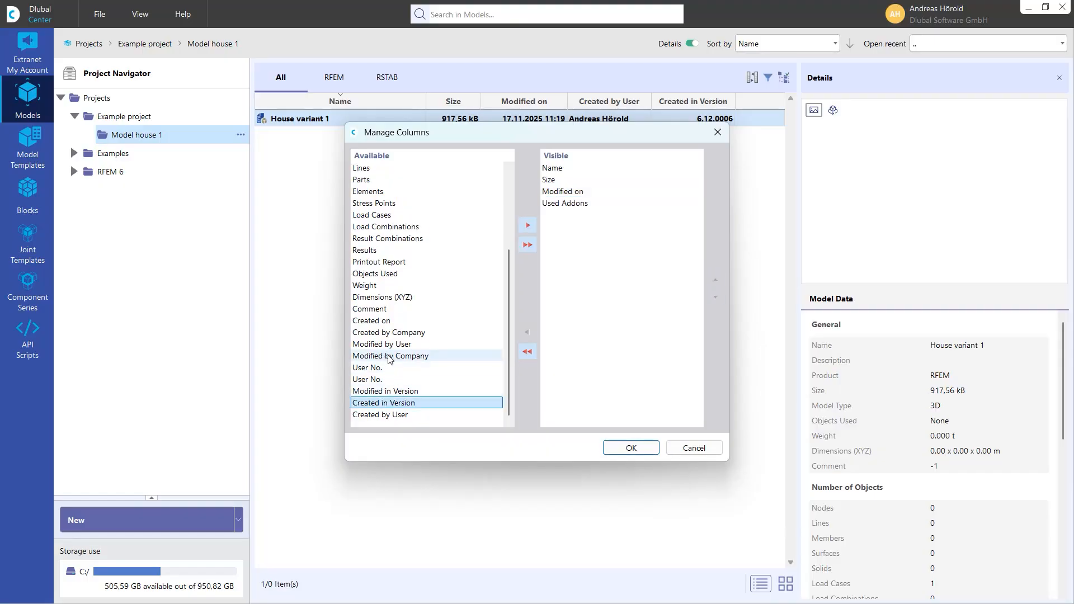
{"action": "double_click", "coordinate": [389, 332]}
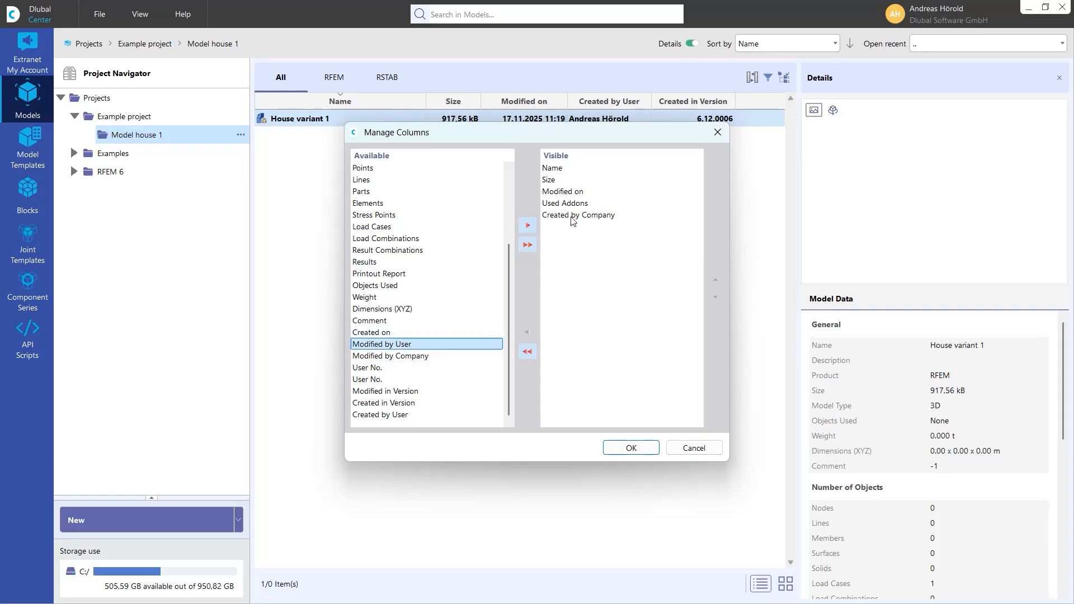
{"action": "scroll", "coordinate": [392, 263], "scroll_direction": "up", "scroll_amount": 3}
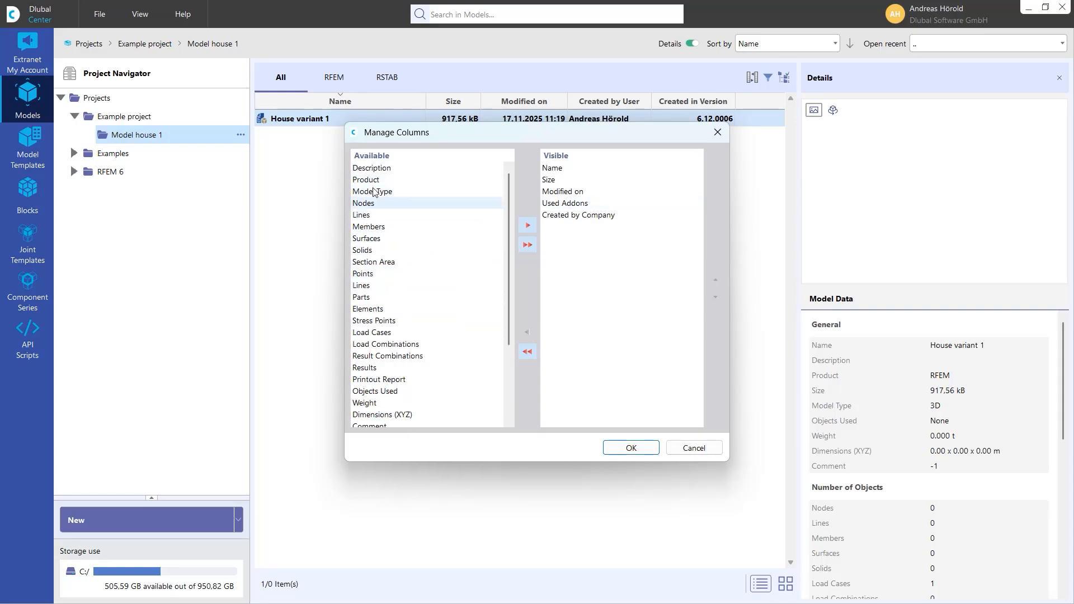
{"action": "left_click", "coordinate": [631, 447]}
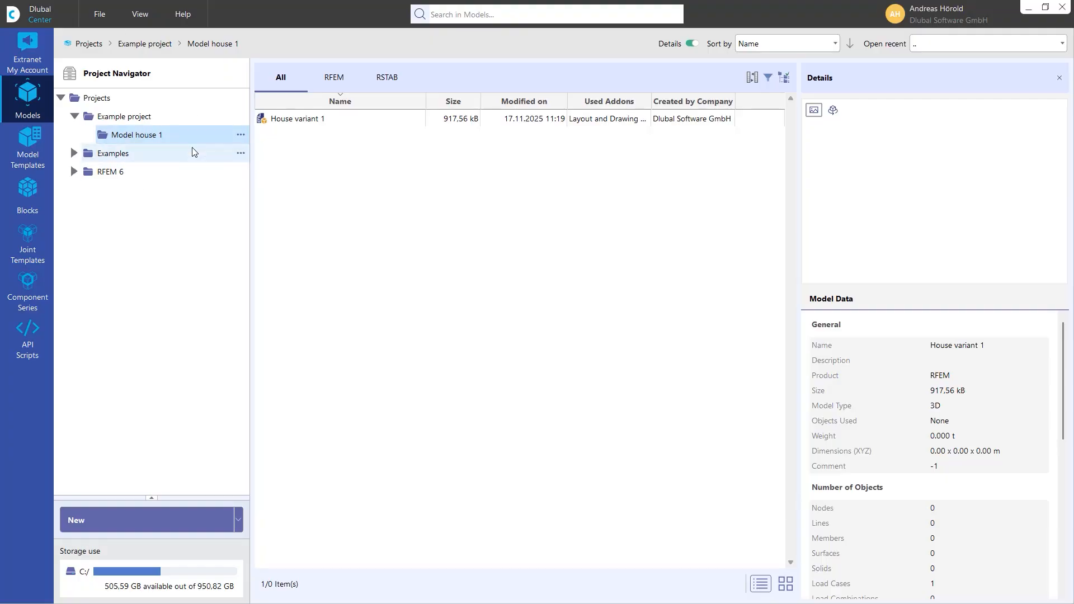
- Open the folder location of Example project in the file explorer
{"action": "left_click", "coordinate": [140, 117]}
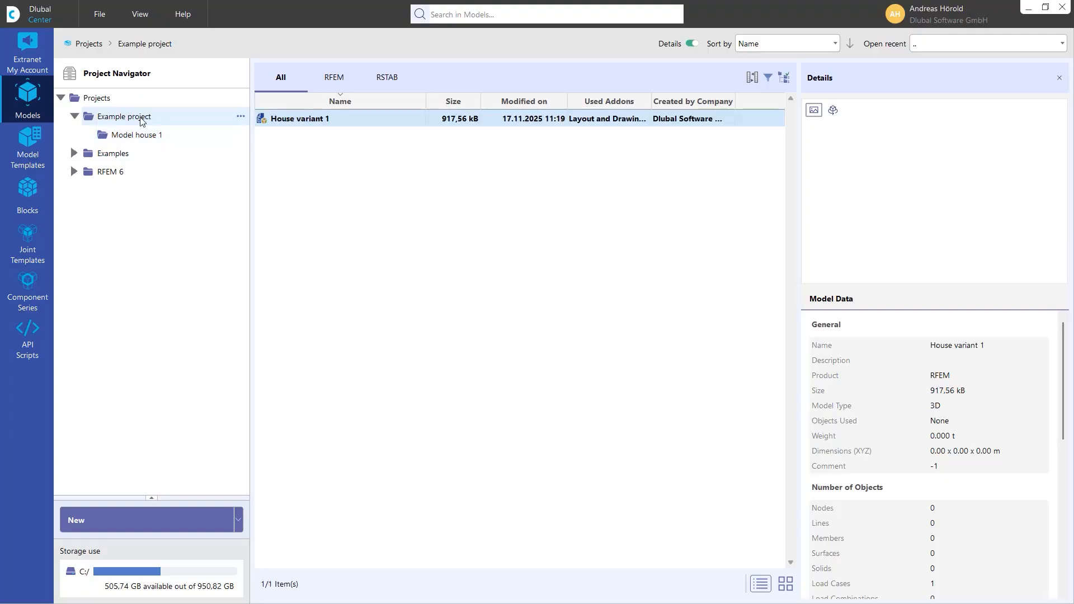
{"action": "right_click", "coordinate": [201, 115]}
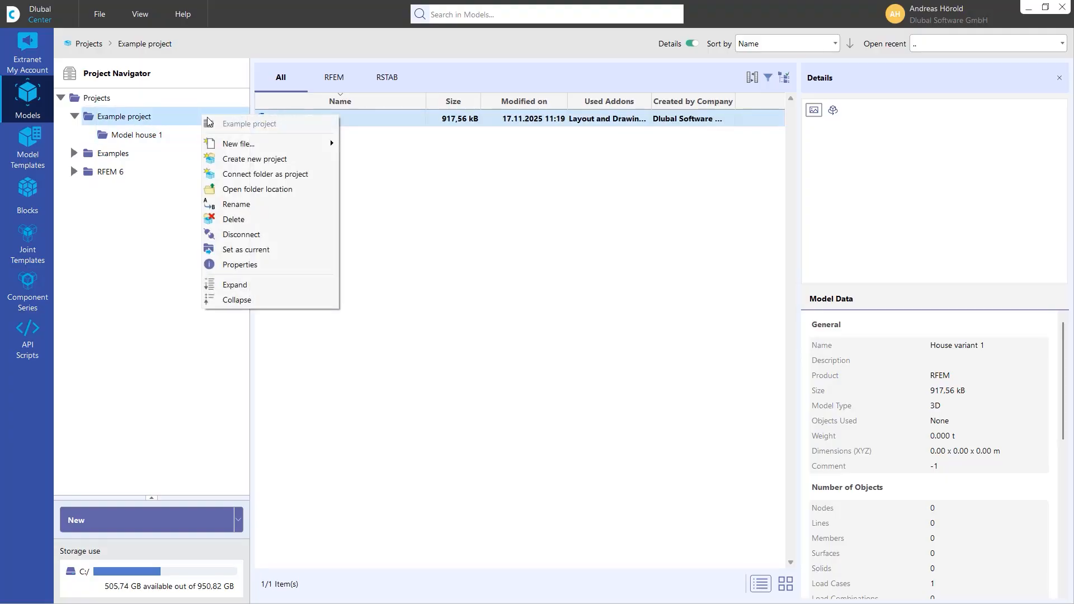
{"action": "left_click", "coordinate": [268, 190]}
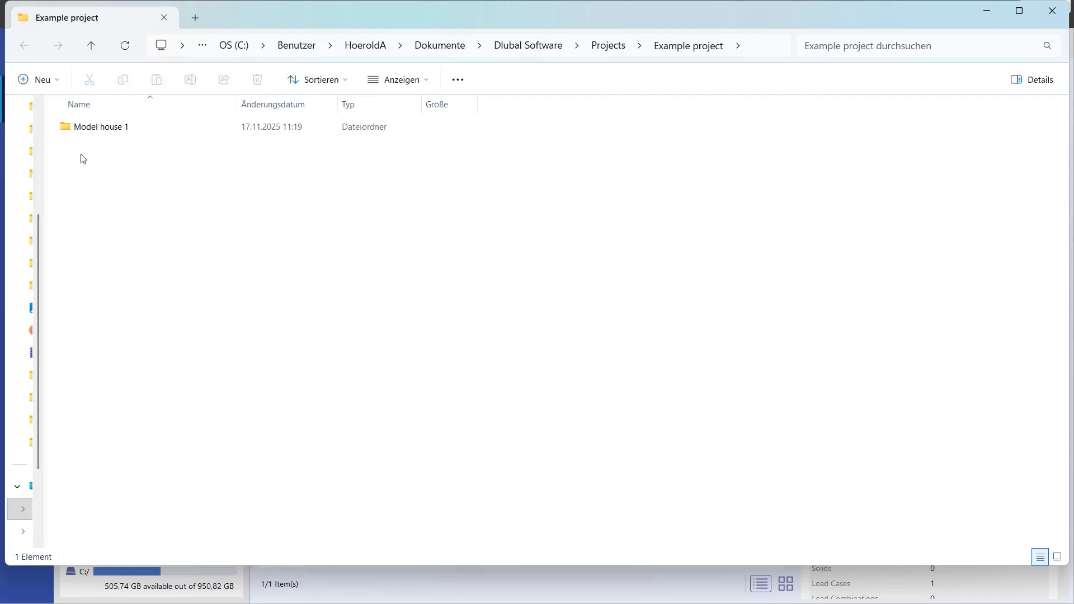
- Create a new folder named Model house 2 inside the Example project folder
{"action": "right_click", "coordinate": [112, 160]}
{"action": "mouse_move", "coordinate": [204, 244]}
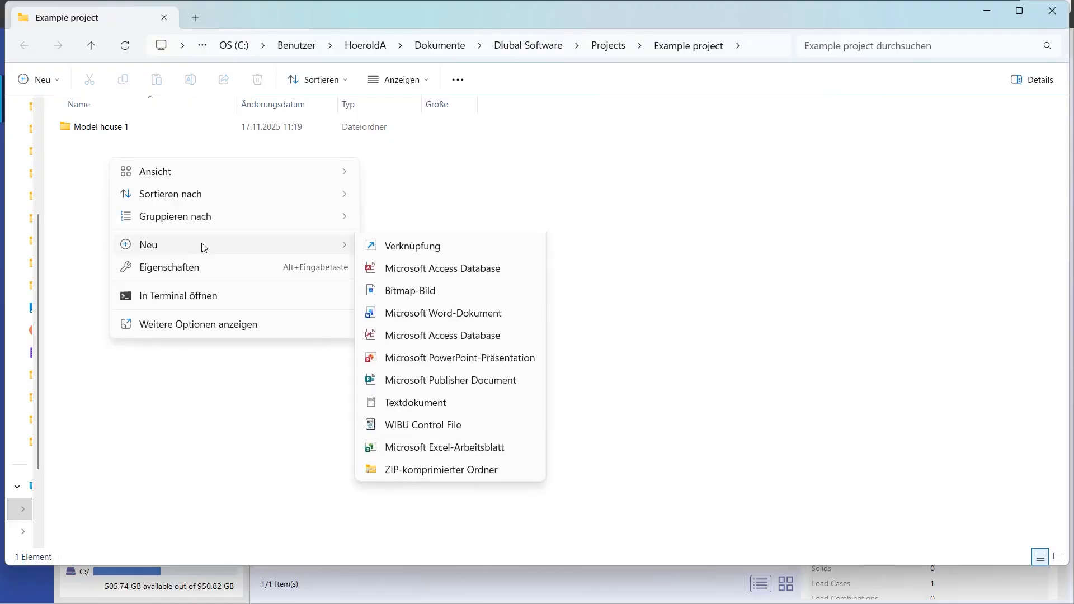
{"action": "left_click", "coordinate": [423, 248]}
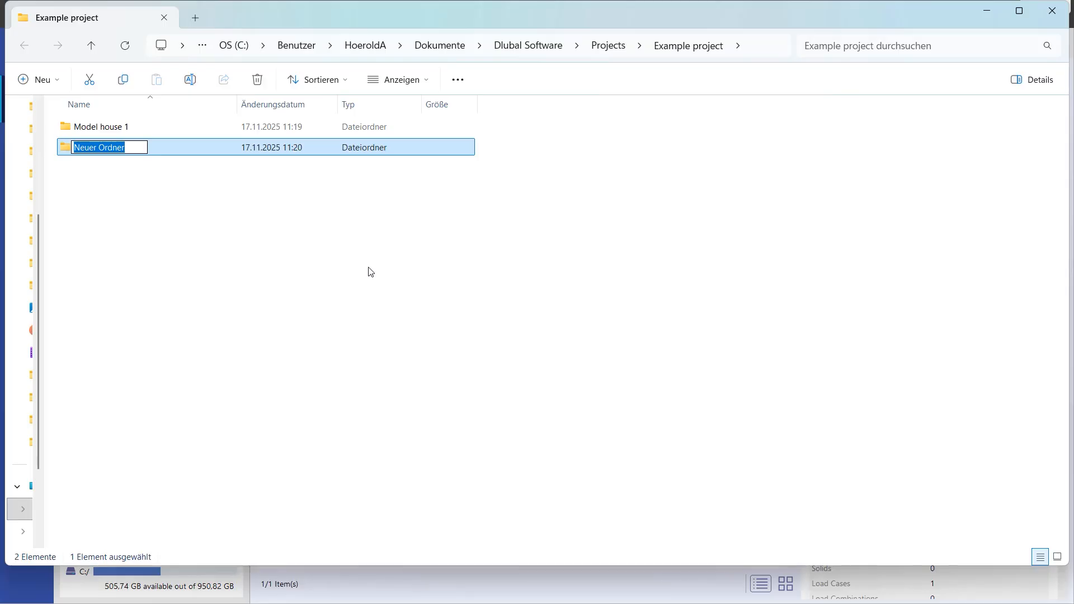
{"action": "type", "text": "Mo"}
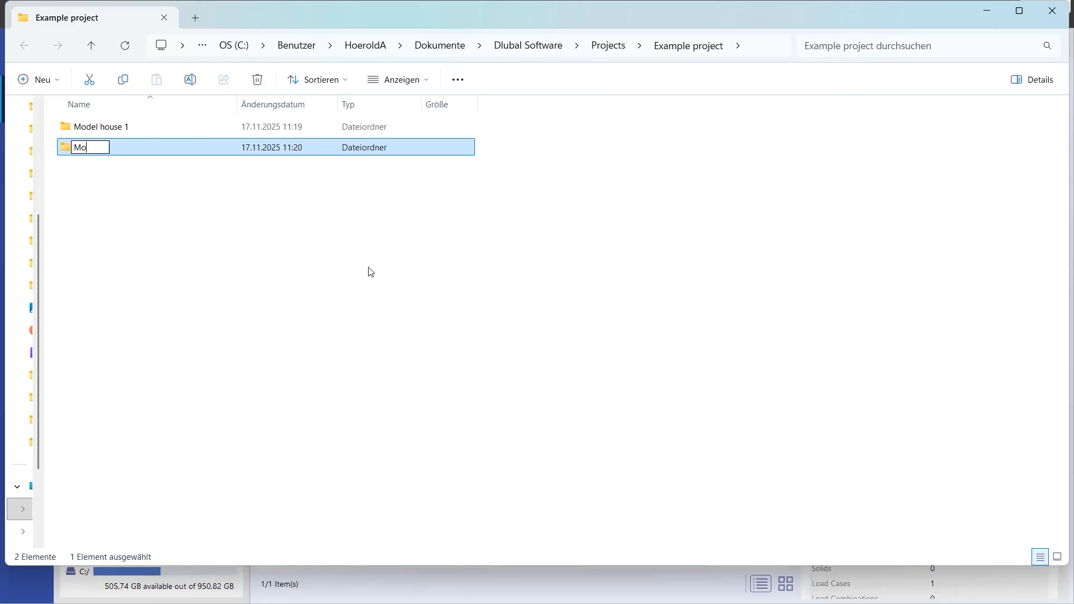
{"action": "type", "text": "del house 2"}
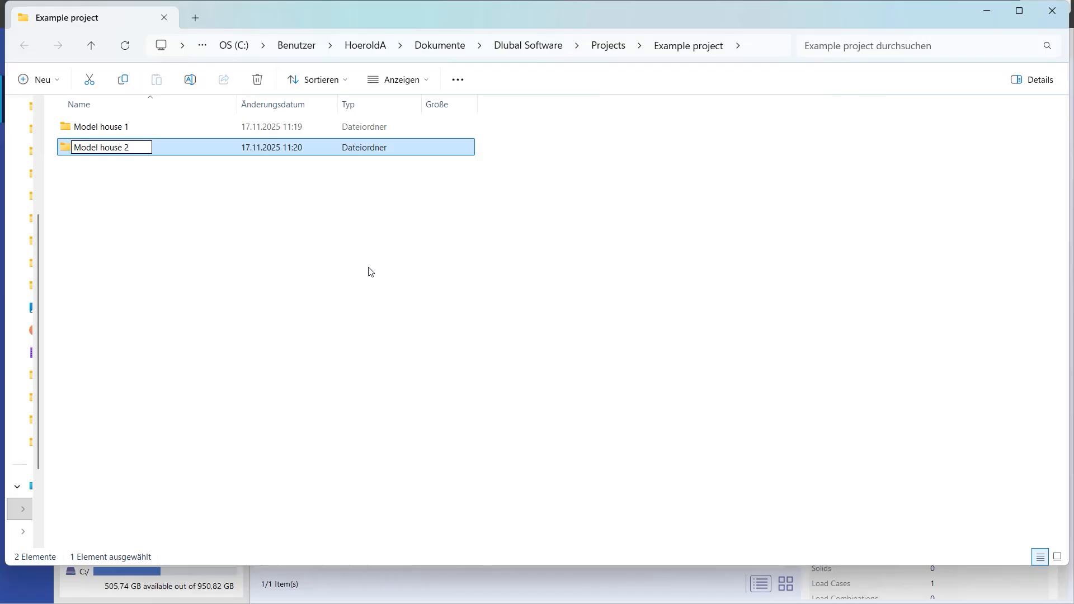
{"action": "left_click", "coordinate": [289, 235]}
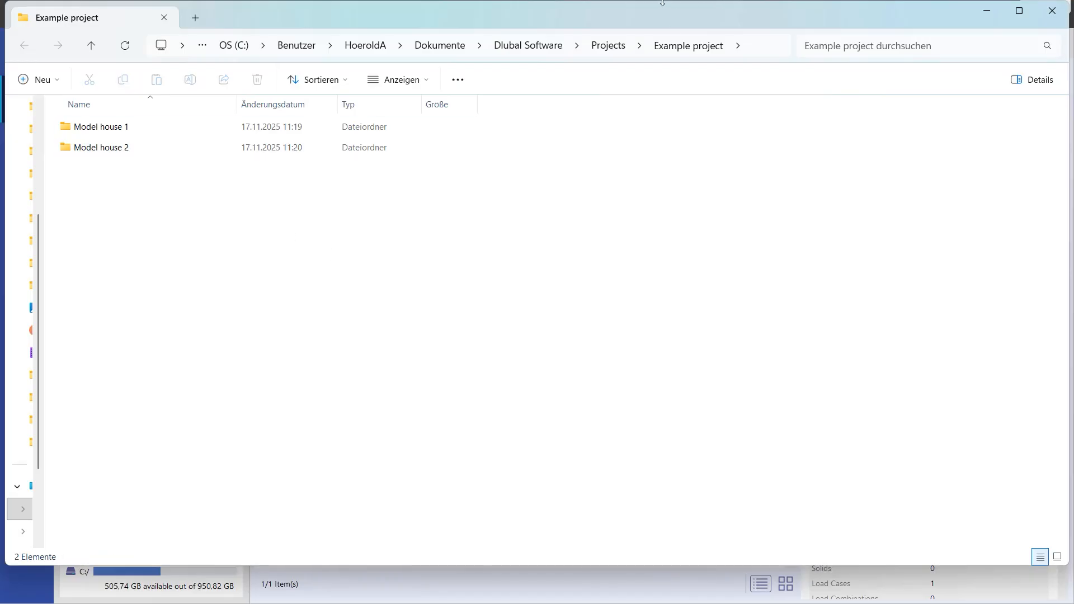
{"action": "left_click_drag", "start_coordinate": [662, 3], "coordinate": [662, 407]}
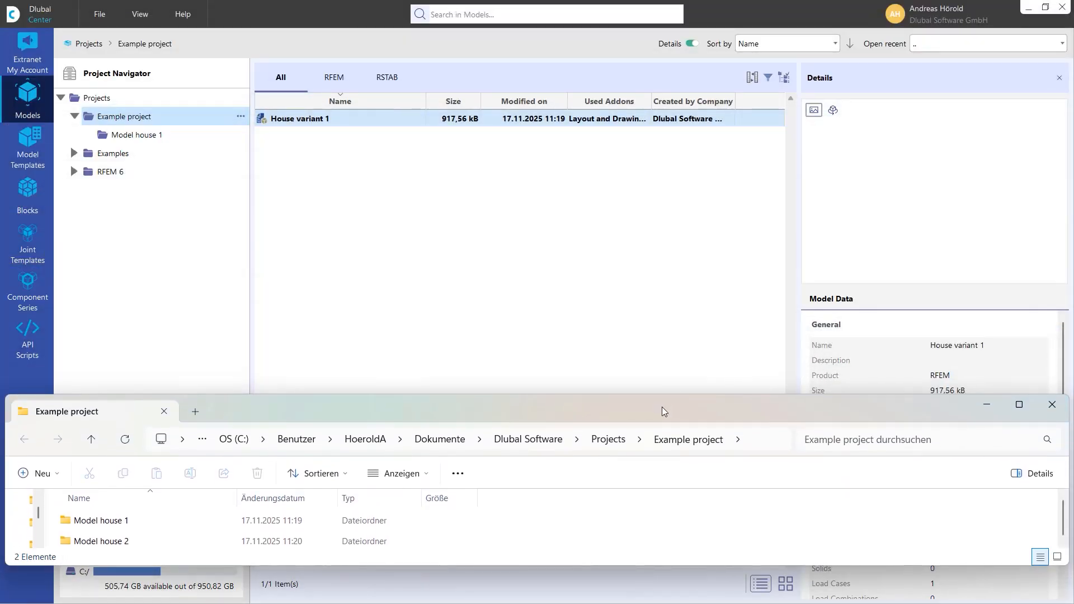
{"action": "left_click", "coordinate": [1043, 8]}
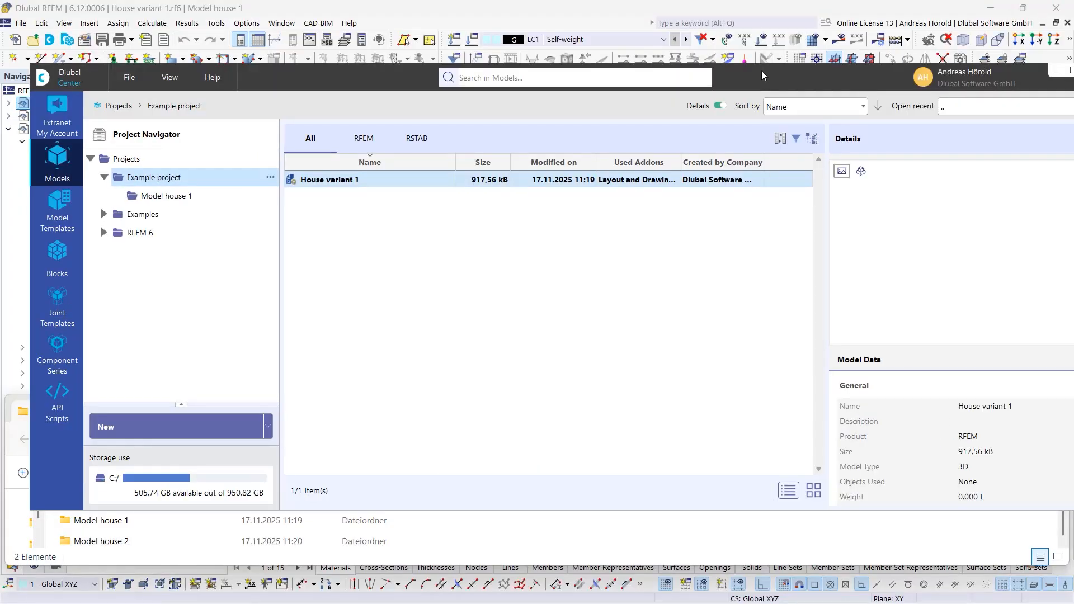
{"action": "left_click_drag", "start_coordinate": [761, 70], "coordinate": [730, 6]}
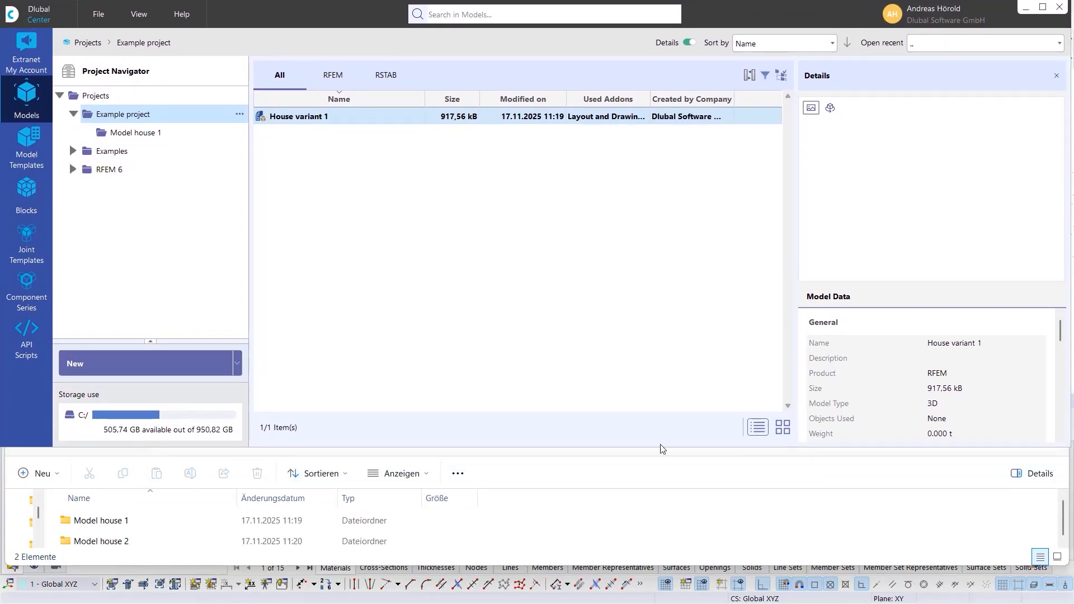
{"action": "left_click", "coordinate": [537, 472]}
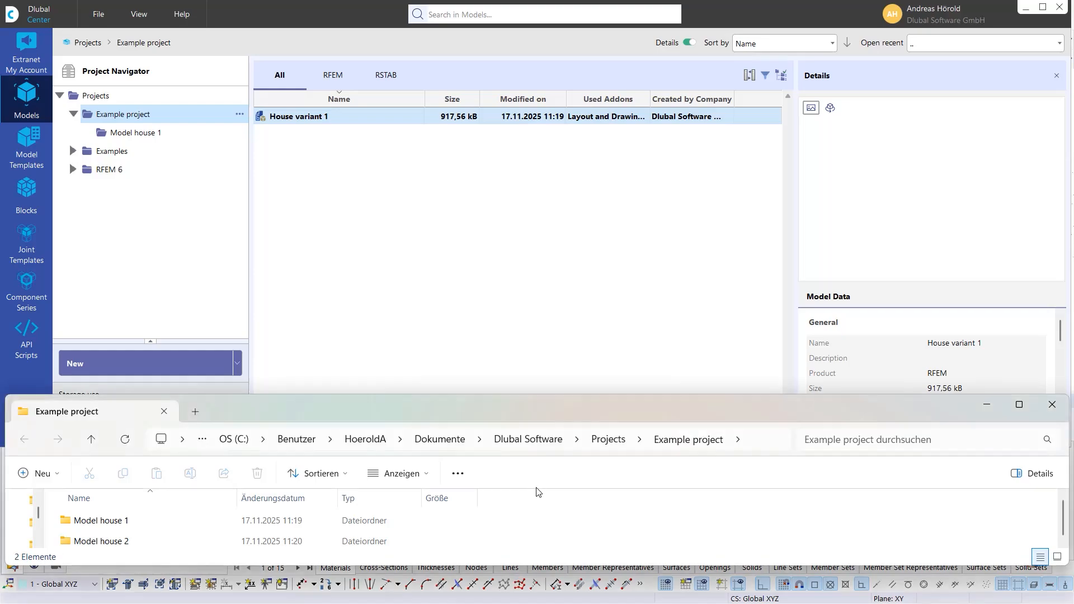
{"action": "left_click_drag", "start_coordinate": [545, 402], "coordinate": [544, 435]}
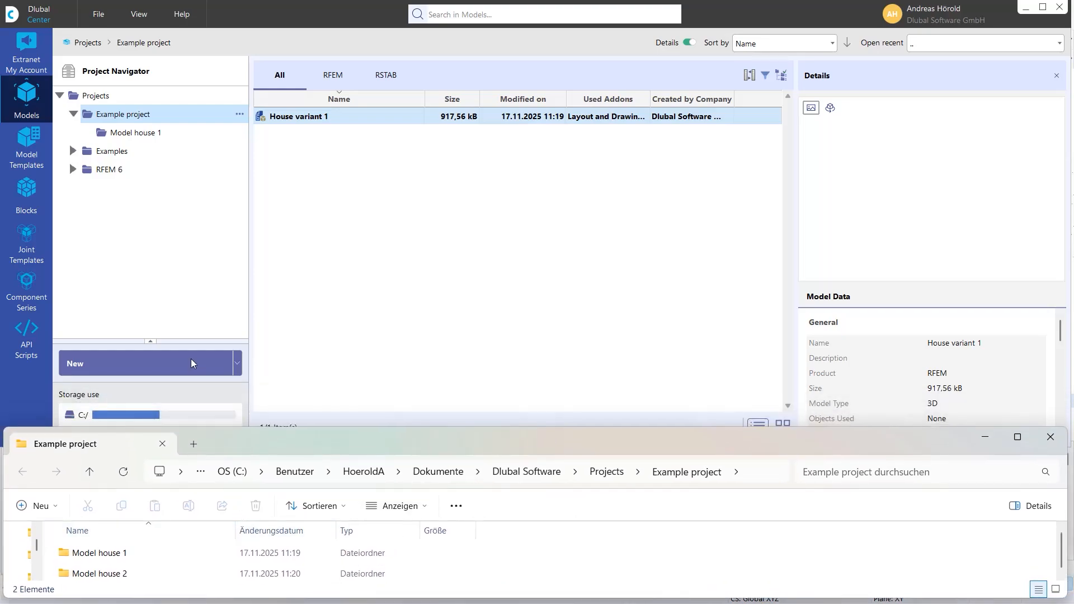
- Connect the Model house 2 folder as a new project under Example project
{"action": "left_click", "coordinate": [240, 116]}
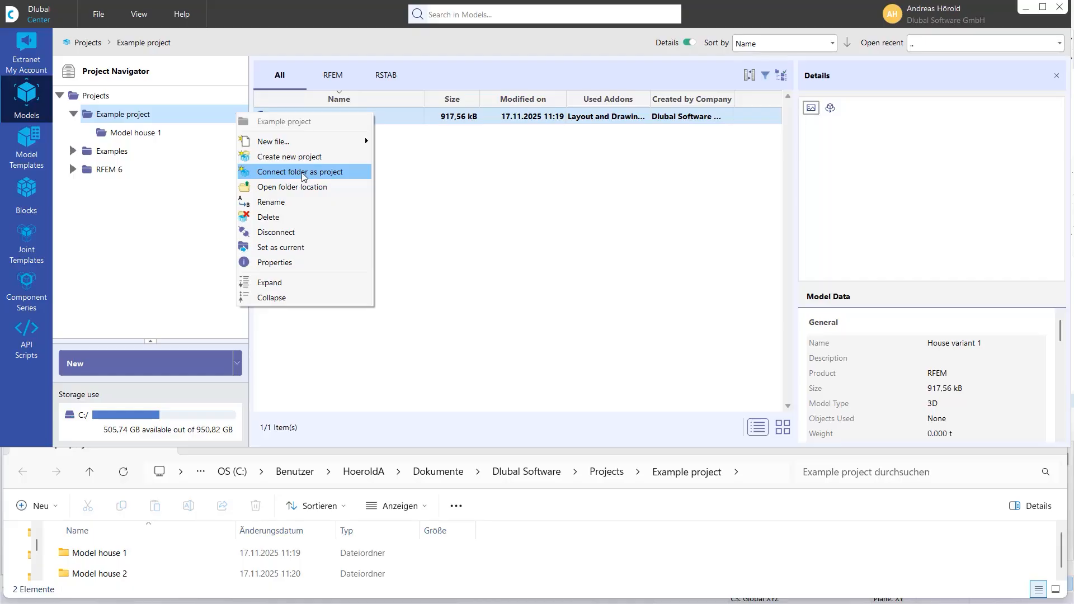
{"action": "left_click", "coordinate": [338, 175]}
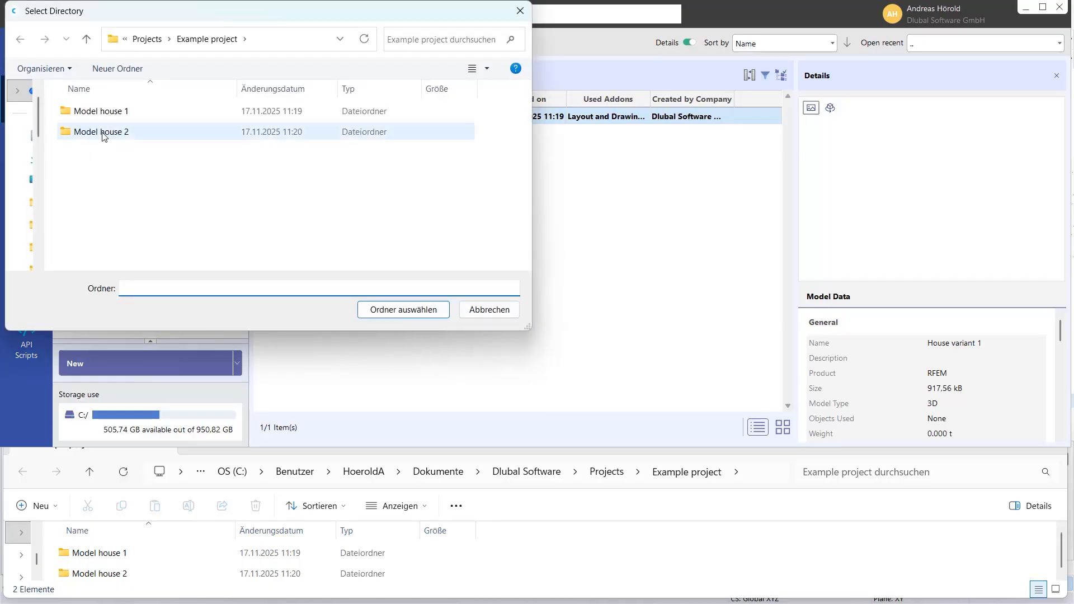
{"action": "left_click", "coordinate": [102, 134]}
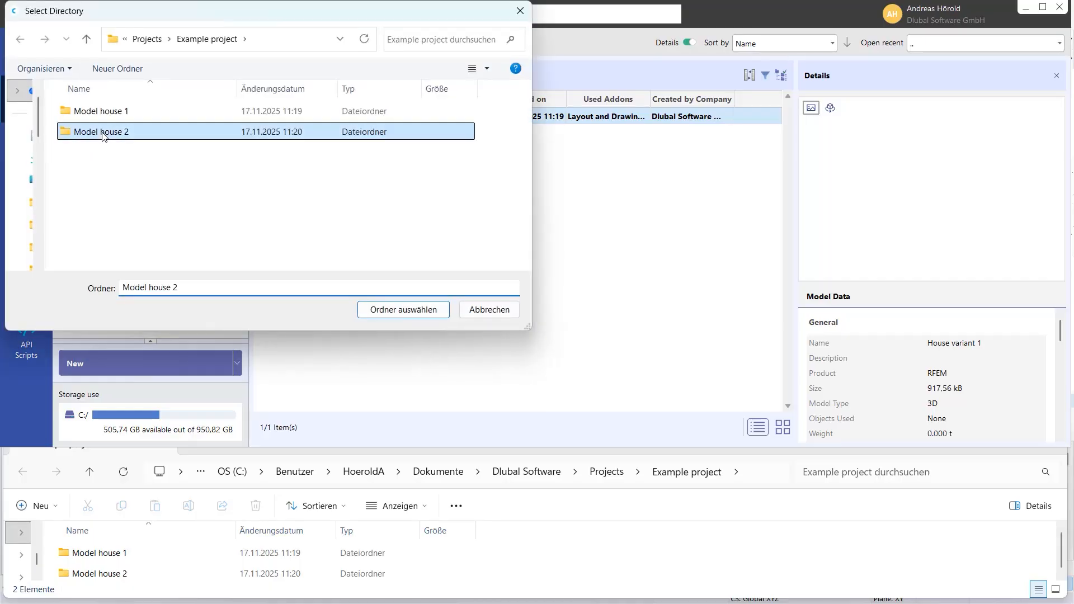
{"action": "left_click", "coordinate": [392, 309]}
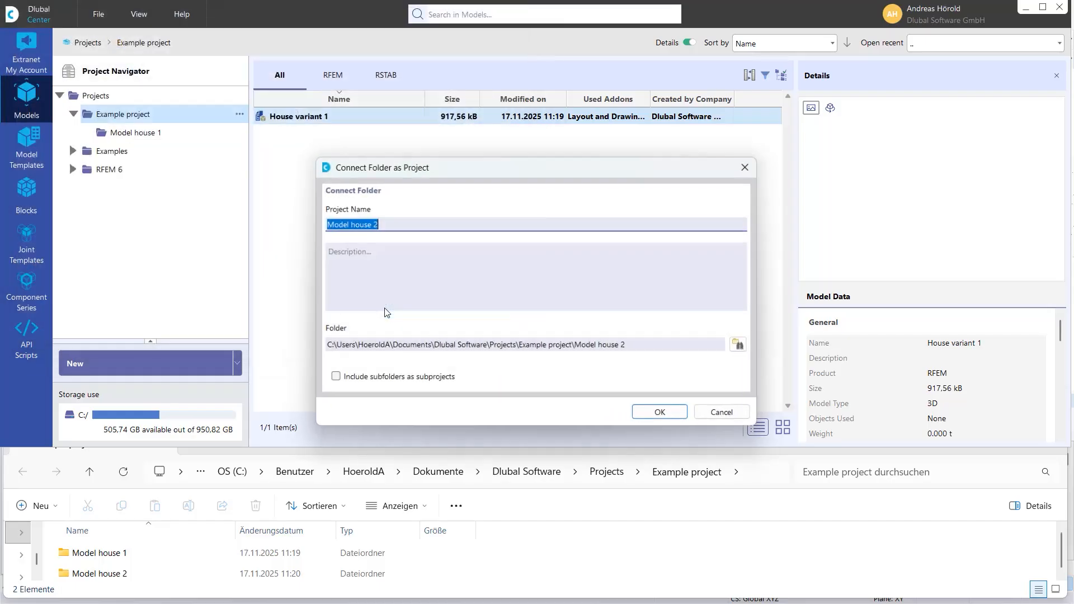
{"action": "left_click", "coordinate": [662, 414]}
- Disconnect the Model house 2 project from the Project Navigator
{"action": "left_click", "coordinate": [239, 114]}
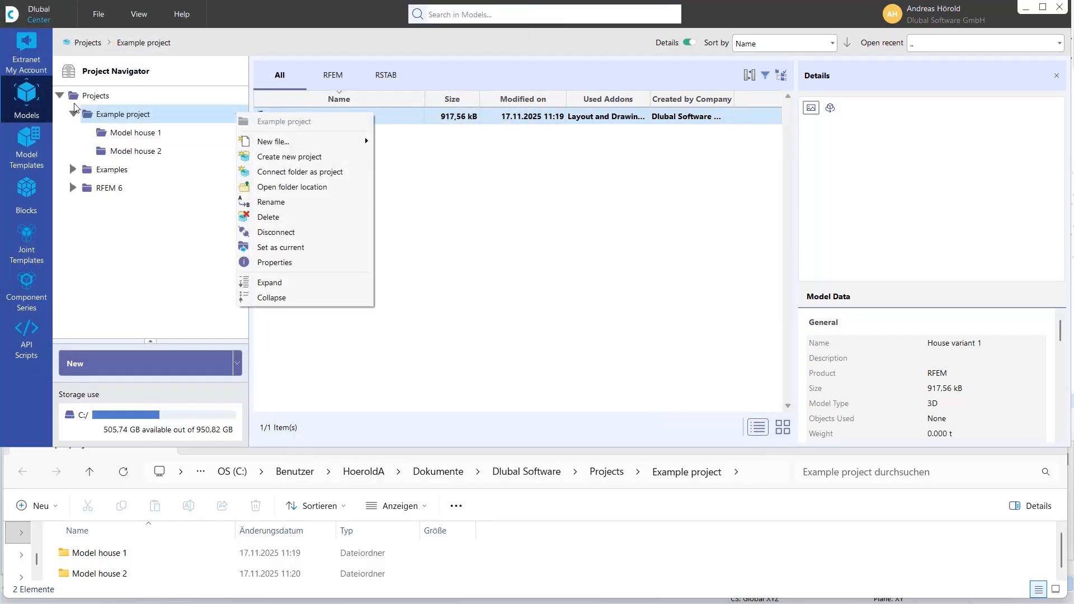
{"action": "left_click", "coordinate": [195, 247]}
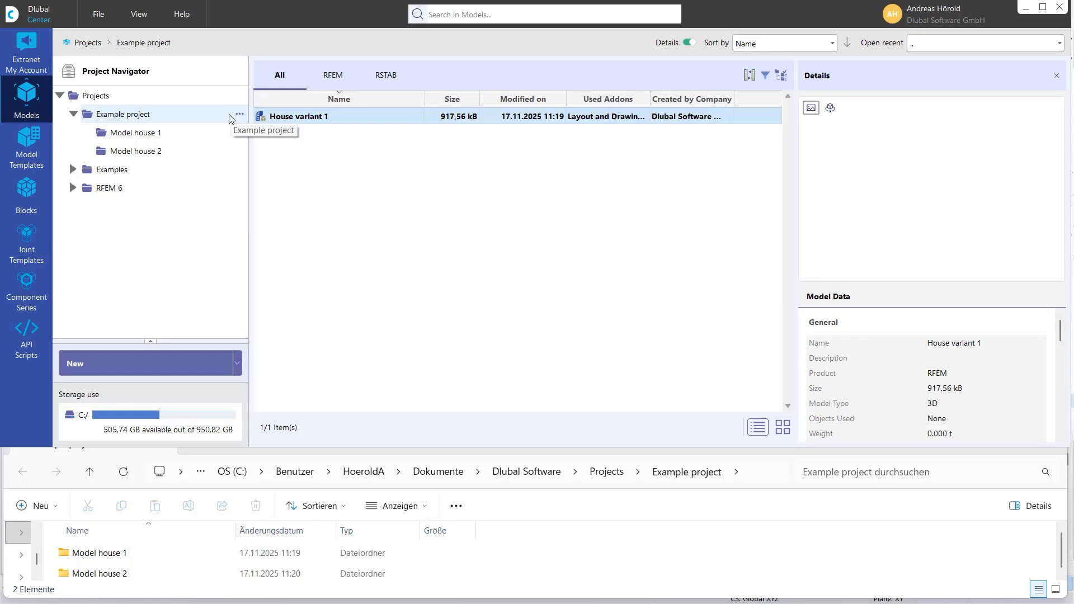
{"action": "right_click", "coordinate": [158, 152]}
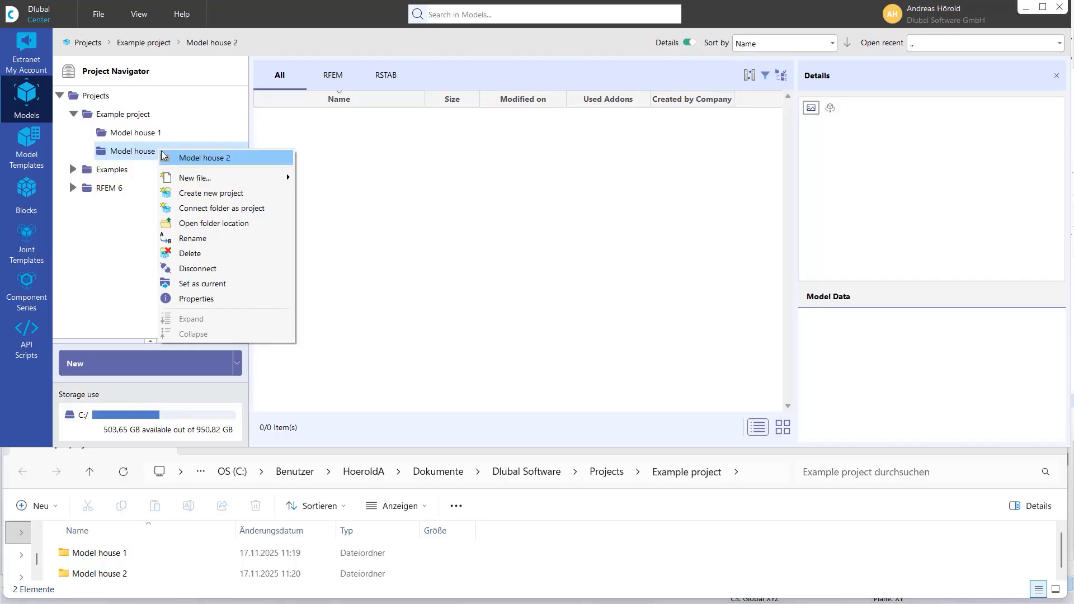
{"action": "left_click", "coordinate": [221, 269]}
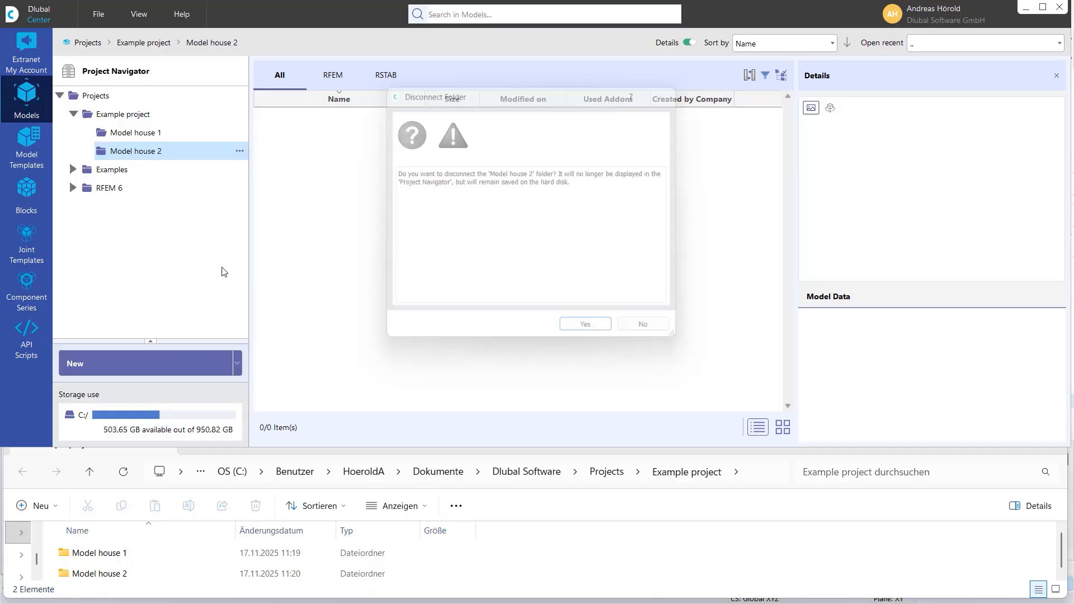
{"action": "left_click", "coordinate": [592, 337]}
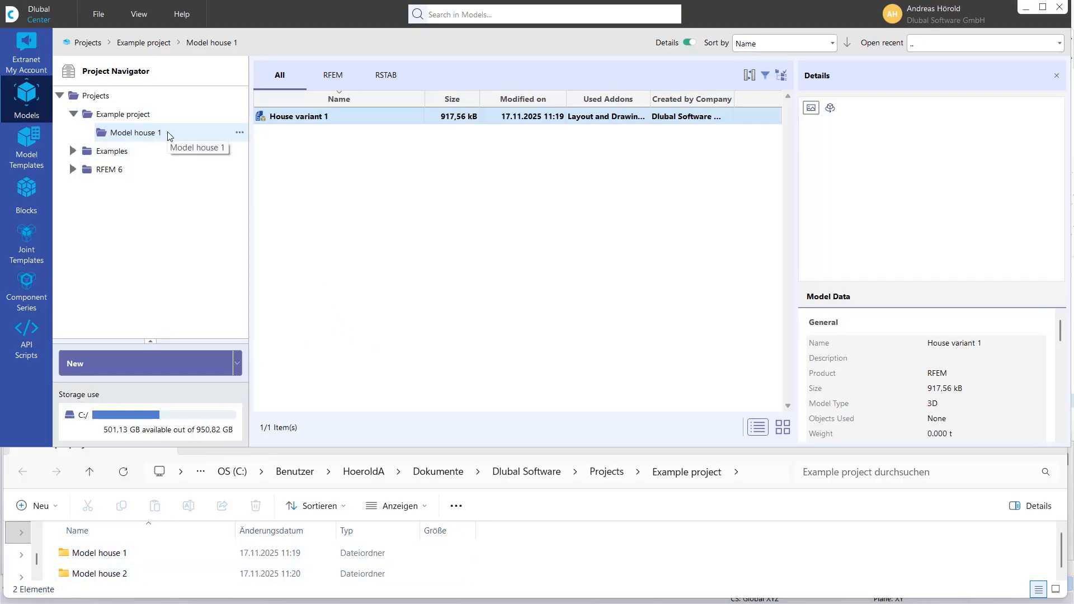
- Open the properties of the Model house 1 project and close them without changes
{"action": "right_click", "coordinate": [186, 131]}
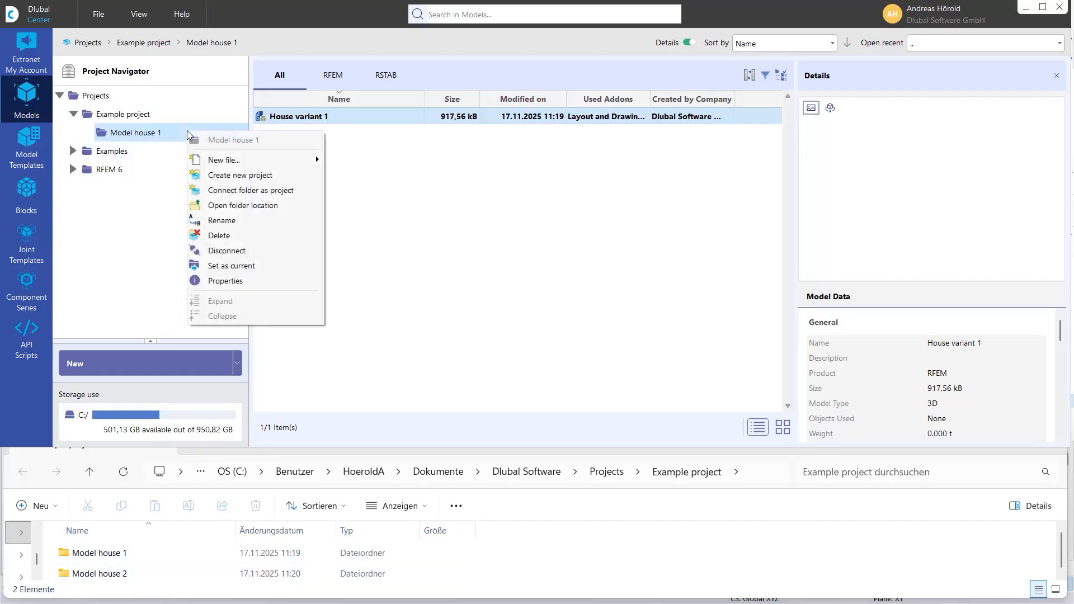
{"action": "left_click", "coordinate": [258, 280]}
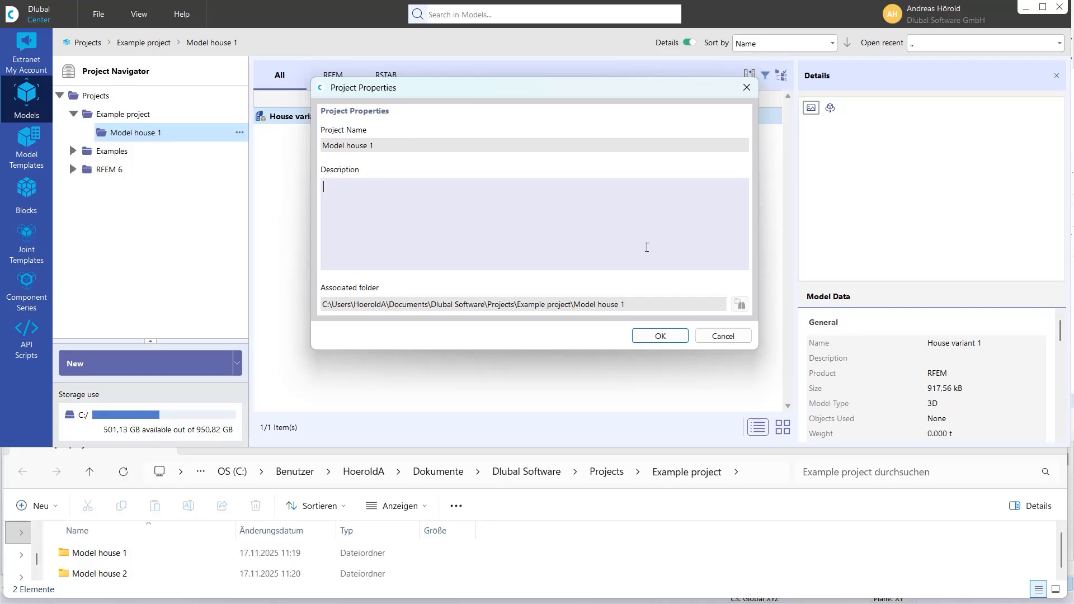
{"action": "left_click", "coordinate": [721, 334]}
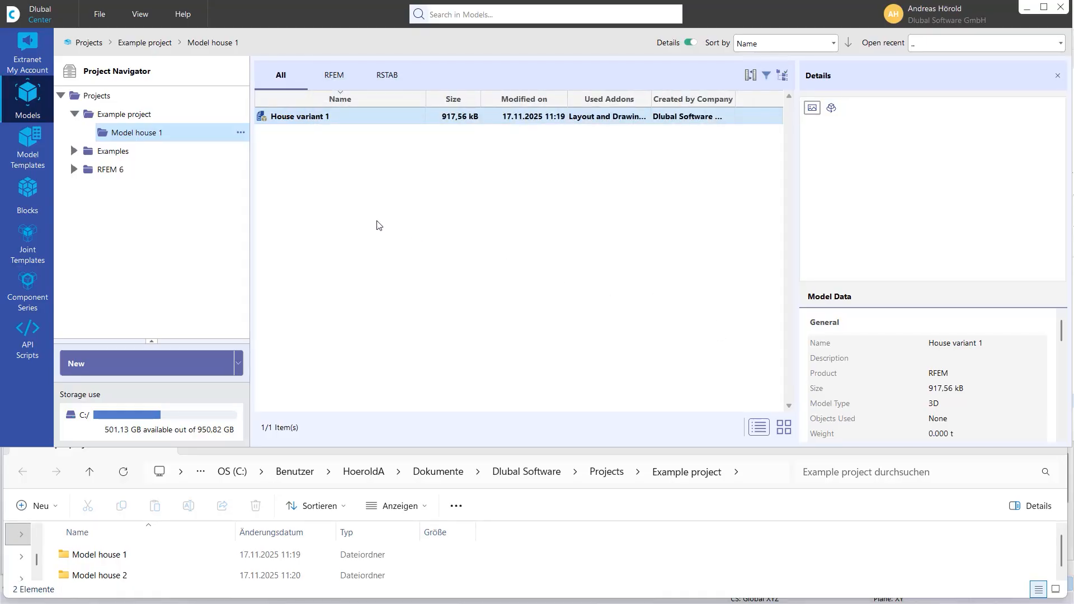
- Open the Extranet Development section and set the implemented features' add-on product filter to All
{"action": "left_click", "coordinate": [26, 48]}
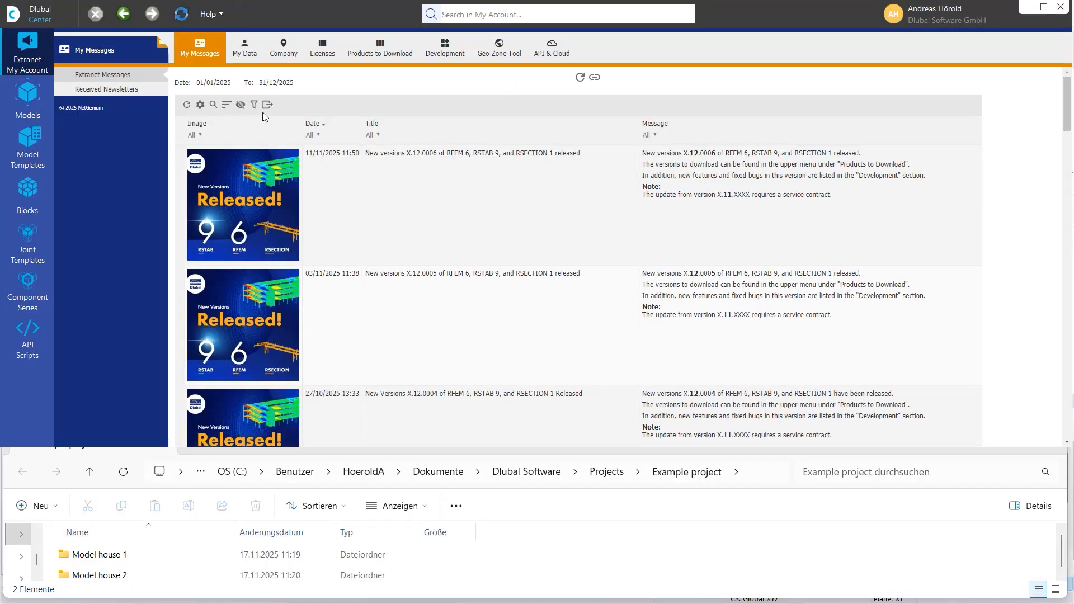
{"action": "left_click", "coordinate": [447, 54]}
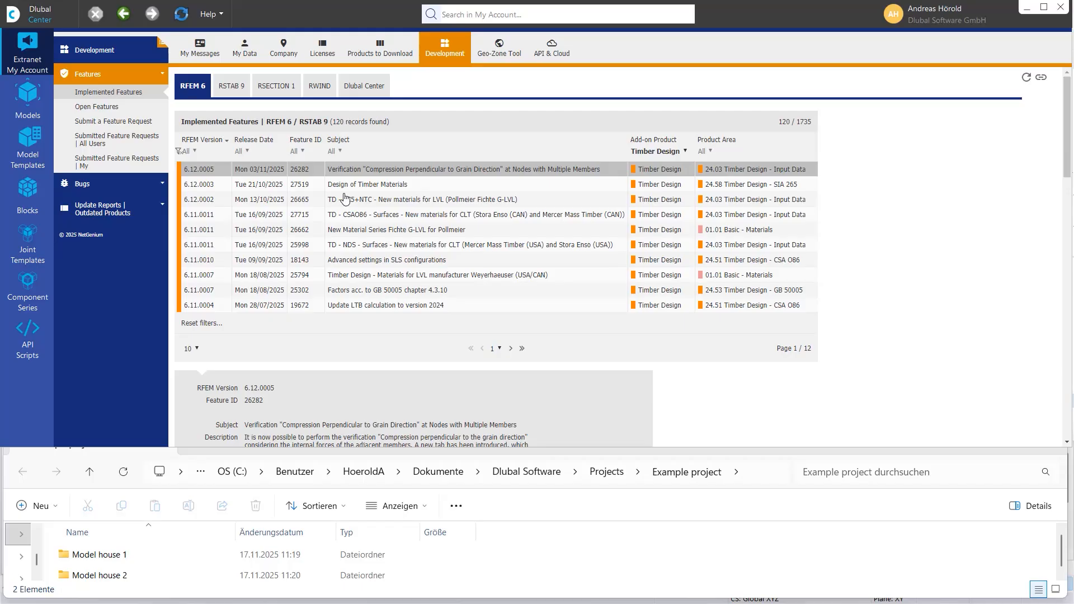
{"action": "left_click", "coordinate": [686, 152]}
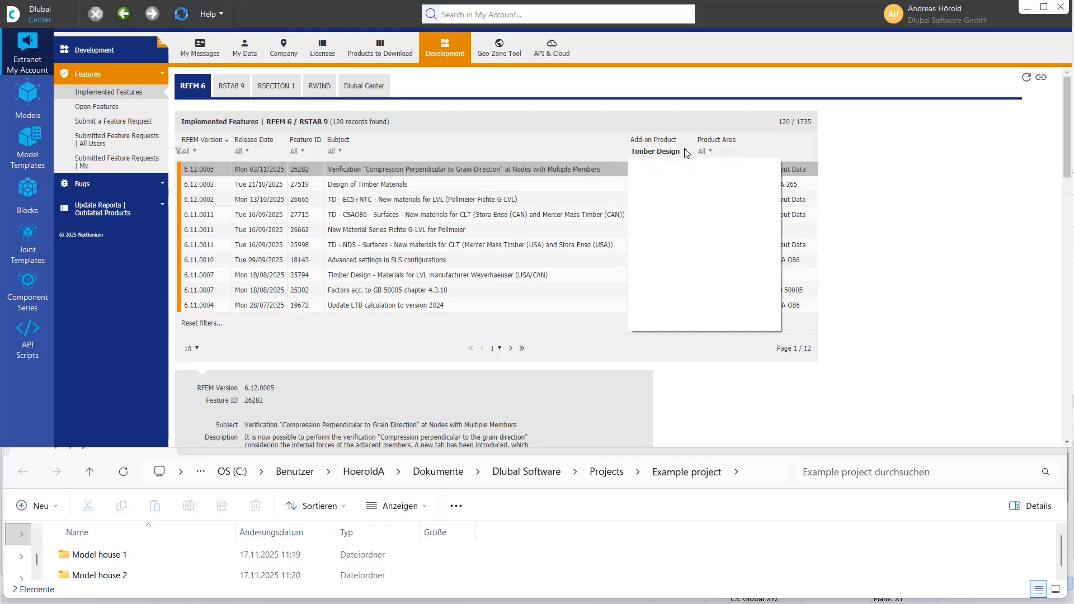
{"action": "scroll", "coordinate": [681, 188], "scroll_direction": "up", "scroll_amount": 4}
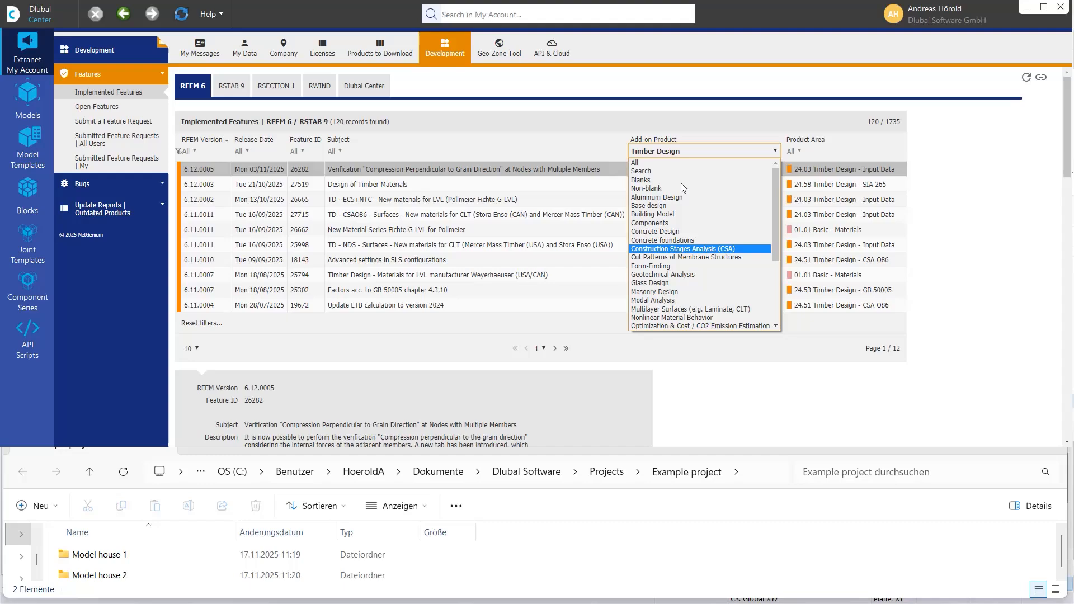
{"action": "left_click", "coordinate": [659, 163]}
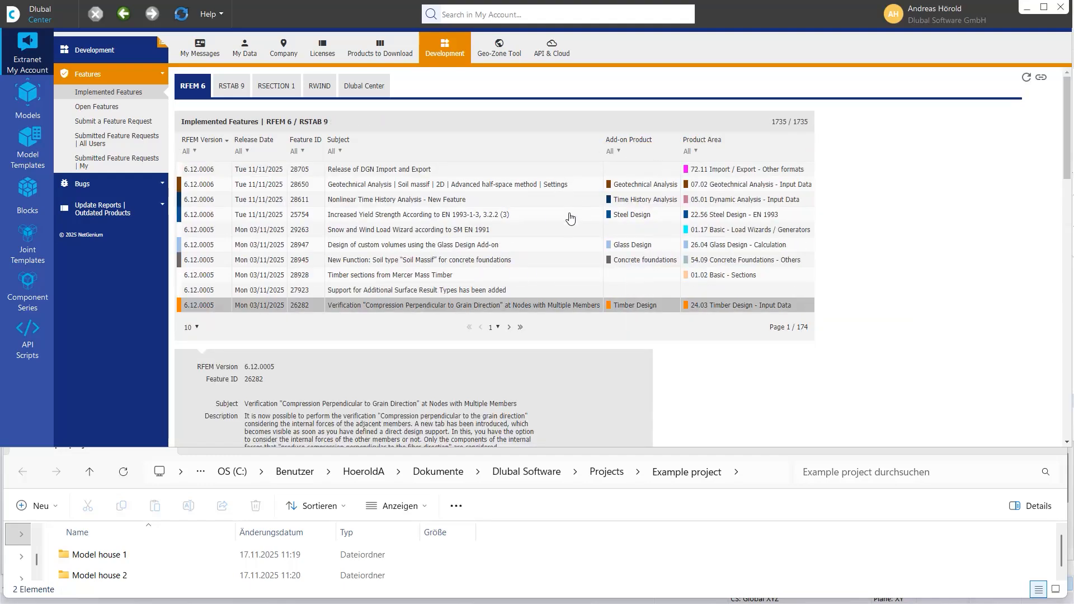
- Browse the open features, the feature request form, the Geo-Zone Tool and the API & Cloud pages
{"action": "left_click", "coordinate": [112, 111]}
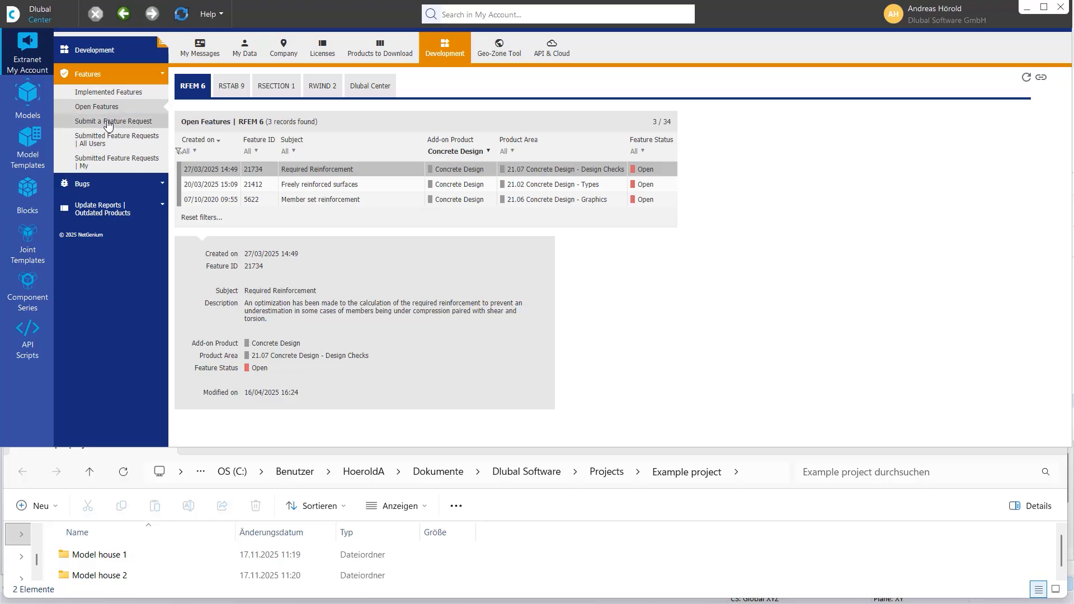
{"action": "left_click", "coordinate": [109, 125]}
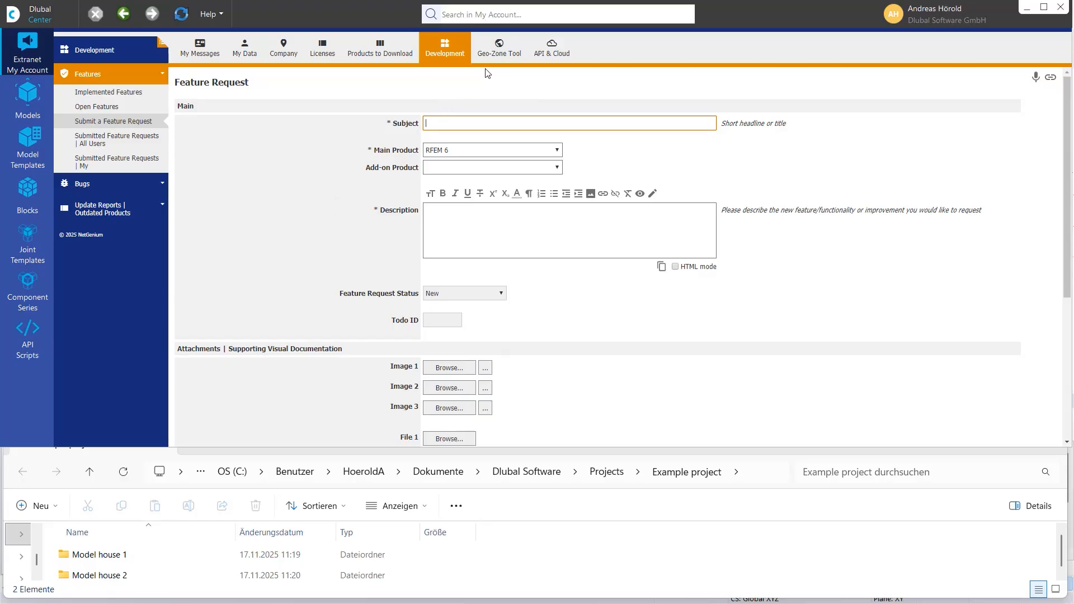
{"action": "left_click", "coordinate": [492, 47]}
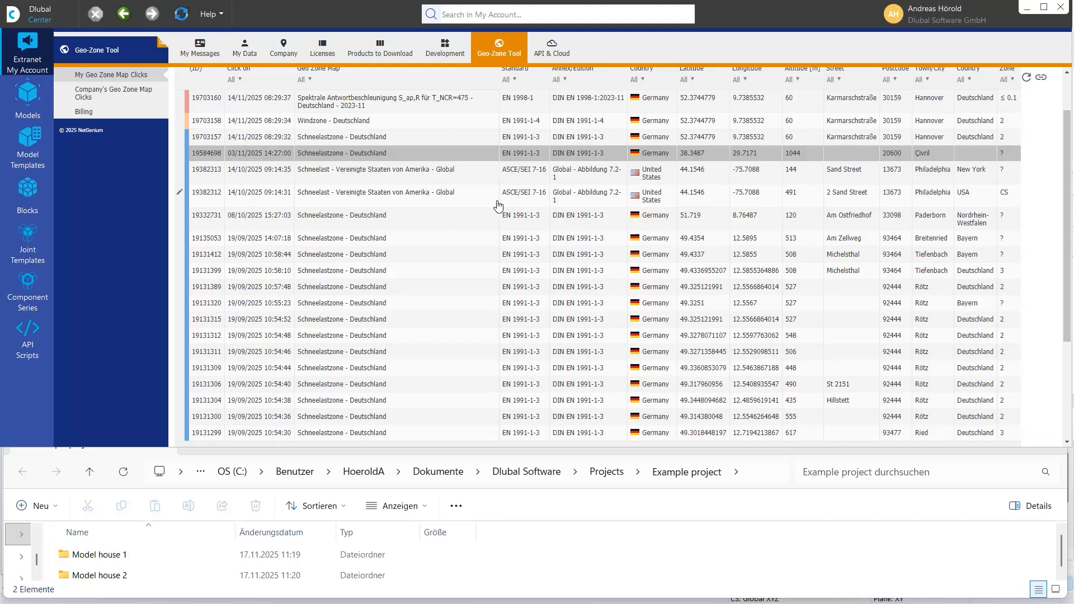
{"action": "scroll", "coordinate": [498, 206], "scroll_direction": "up", "scroll_amount": 1}
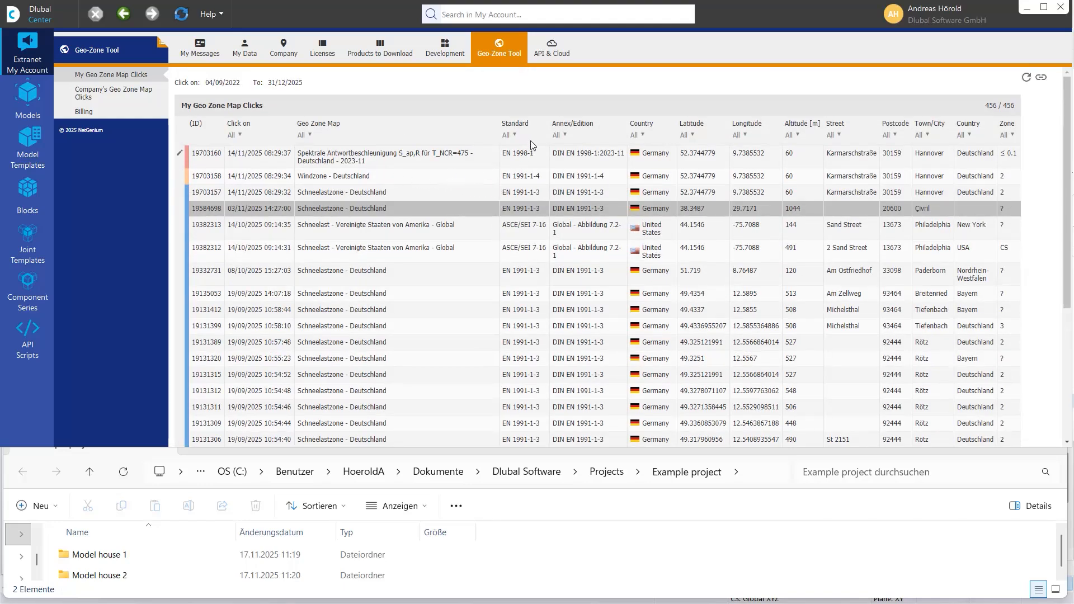
{"action": "left_click", "coordinate": [554, 53]}
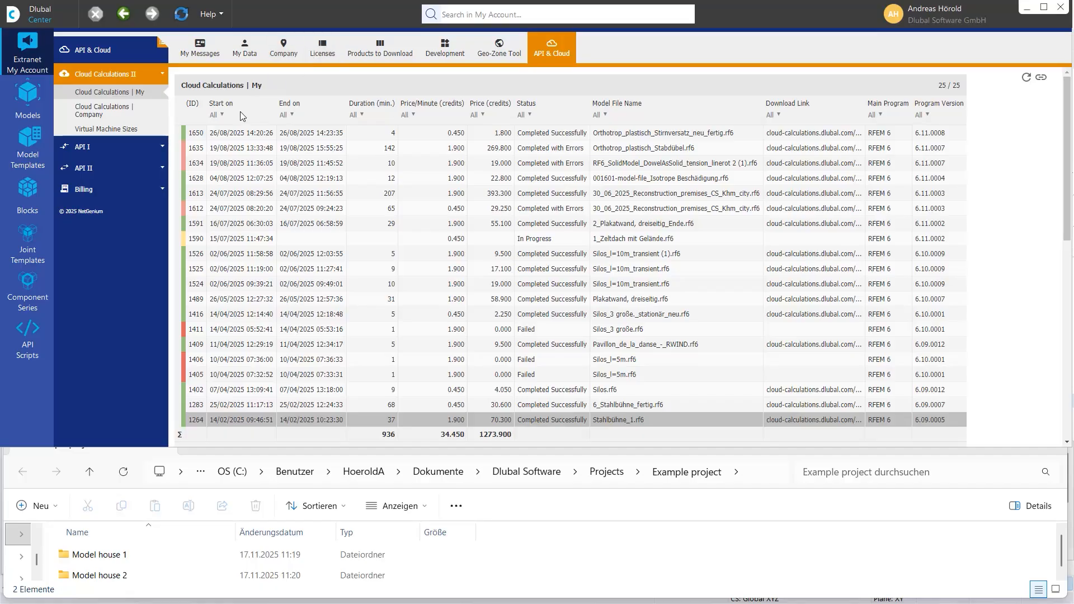
- Switch to Model Templates and expand Examples to open the Concrete Structures folder
{"action": "left_click", "coordinate": [25, 143]}
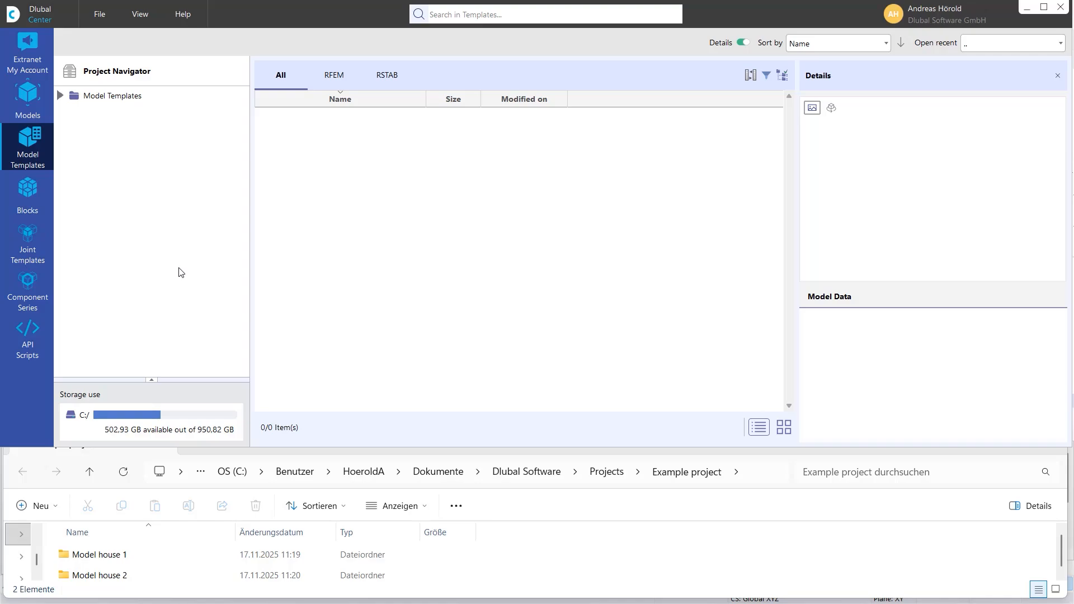
{"action": "left_click", "coordinate": [59, 96]}
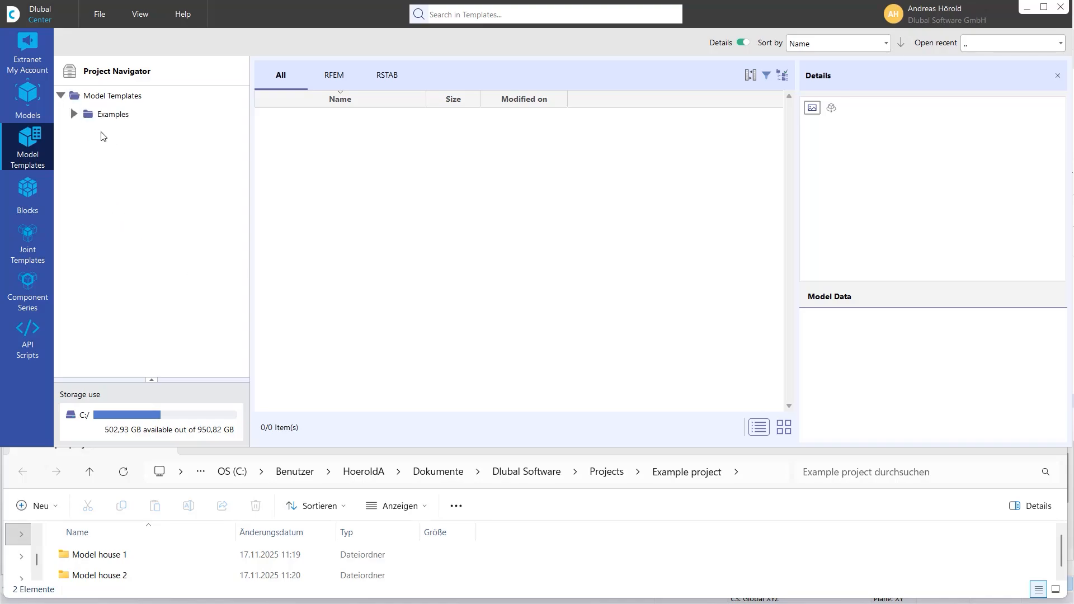
{"action": "left_click", "coordinate": [78, 115]}
{"action": "left_click", "coordinate": [128, 142]}
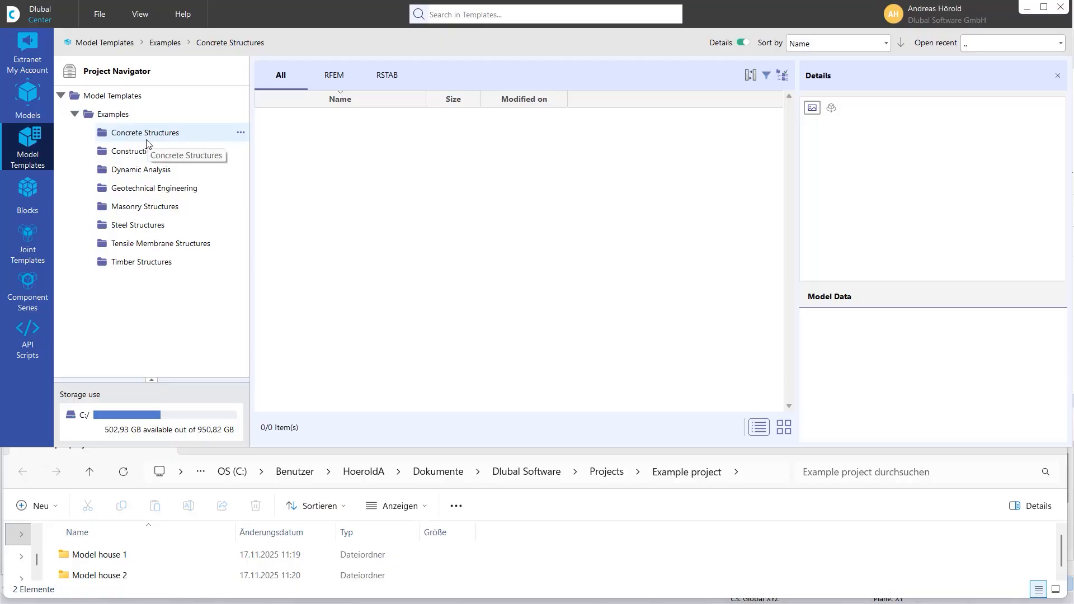
- Open the Blocks library, select Cantilevers under Beams and switch the item list to tiles view
{"action": "left_click", "coordinate": [25, 190]}
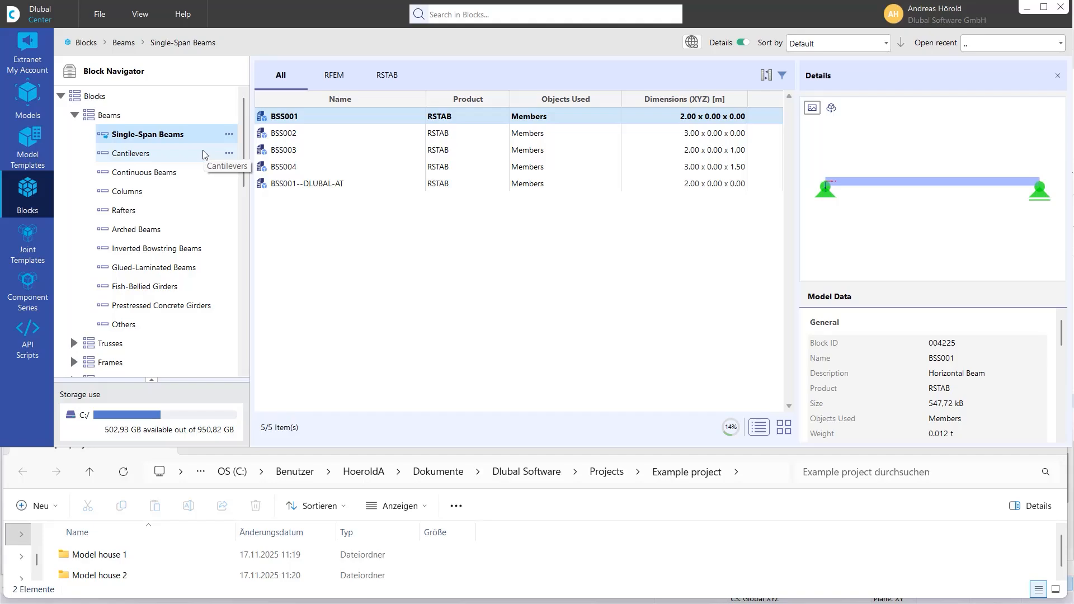
{"action": "left_click", "coordinate": [144, 157]}
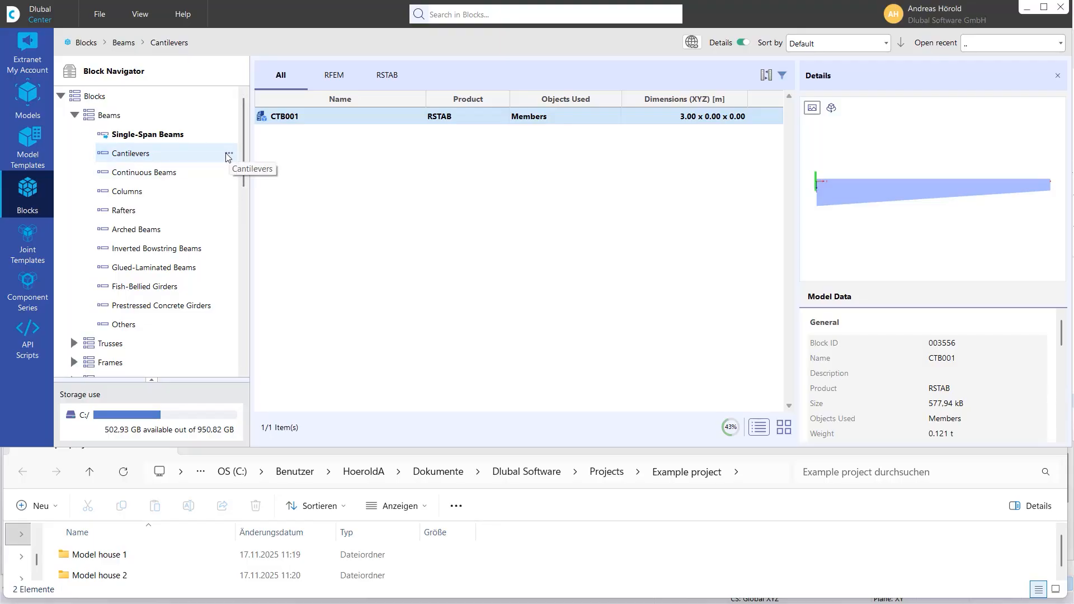
{"action": "left_click", "coordinate": [783, 426]}
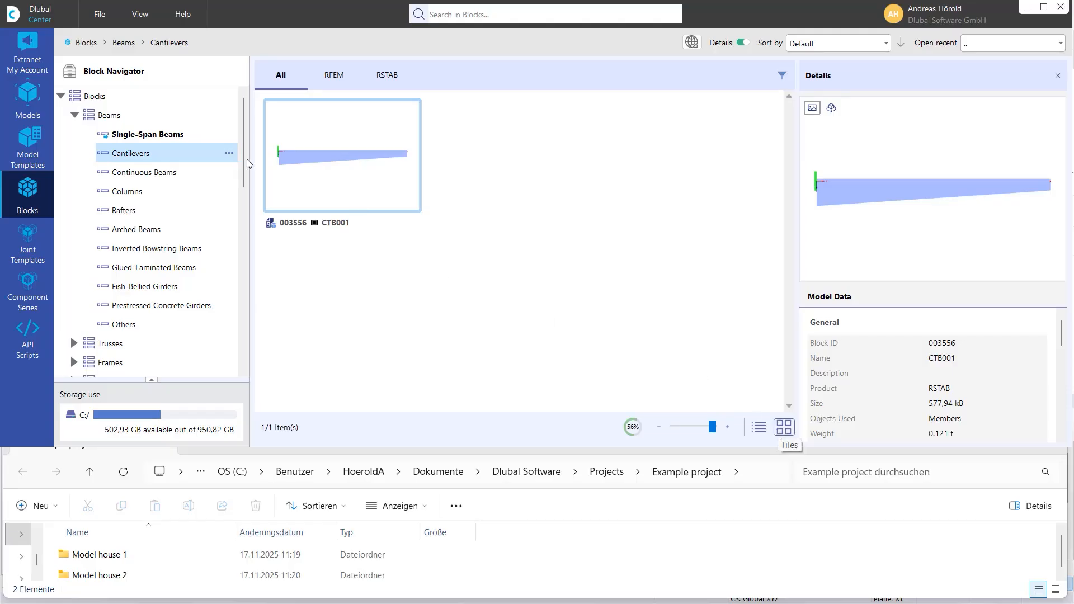
- Browse the block categories Single-Span Beams, Columns, Curved Surfaces and Concrete Structures
{"action": "left_click", "coordinate": [146, 135]}
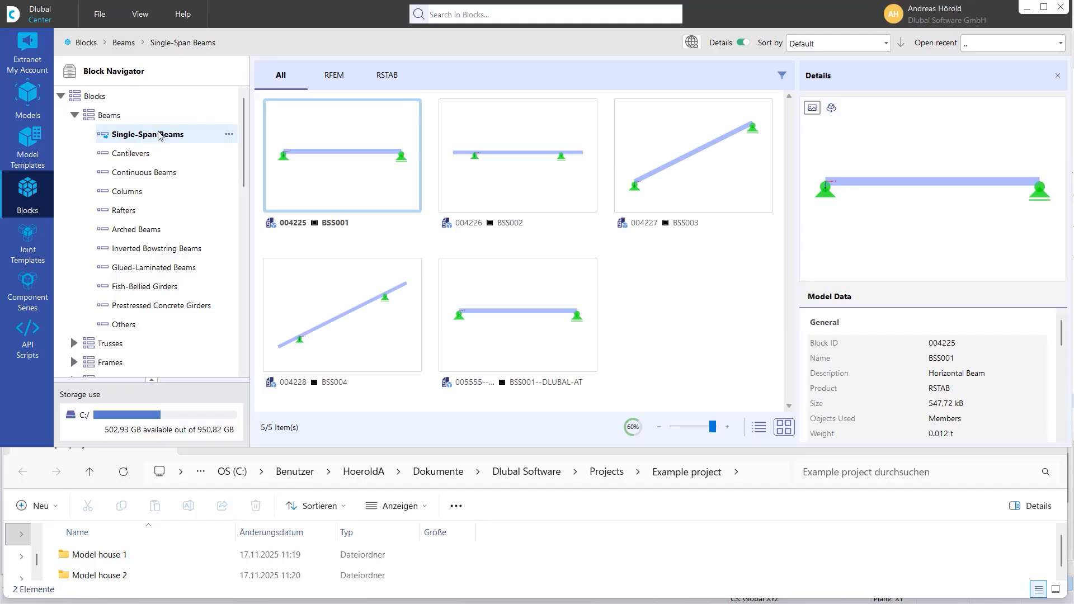
{"action": "left_click", "coordinate": [128, 191]}
{"action": "scroll", "coordinate": [140, 235], "scroll_direction": "down", "scroll_amount": 5}
{"action": "scroll", "coordinate": [140, 235], "scroll_direction": "up", "scroll_amount": 3}
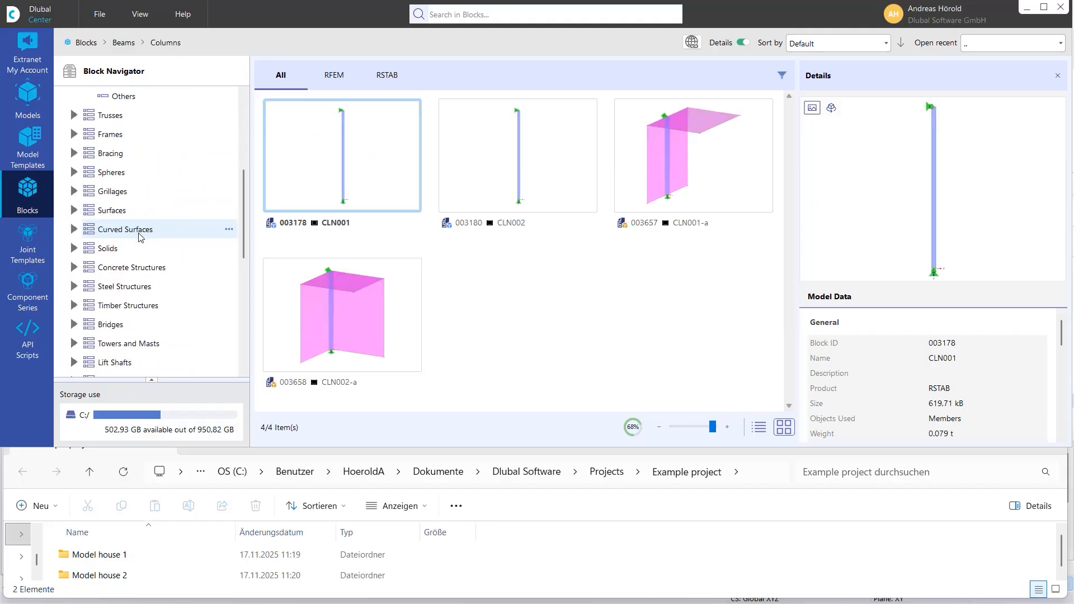
{"action": "left_click", "coordinate": [110, 230]}
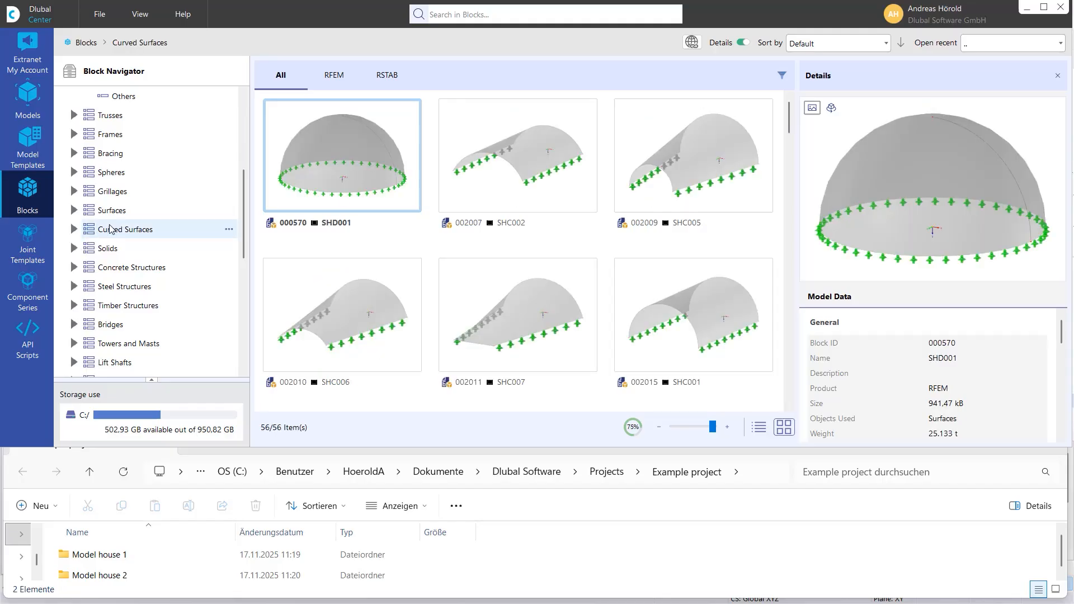
{"action": "left_click", "coordinate": [134, 268]}
{"action": "scroll", "coordinate": [135, 272], "scroll_direction": "down", "scroll_amount": 10}
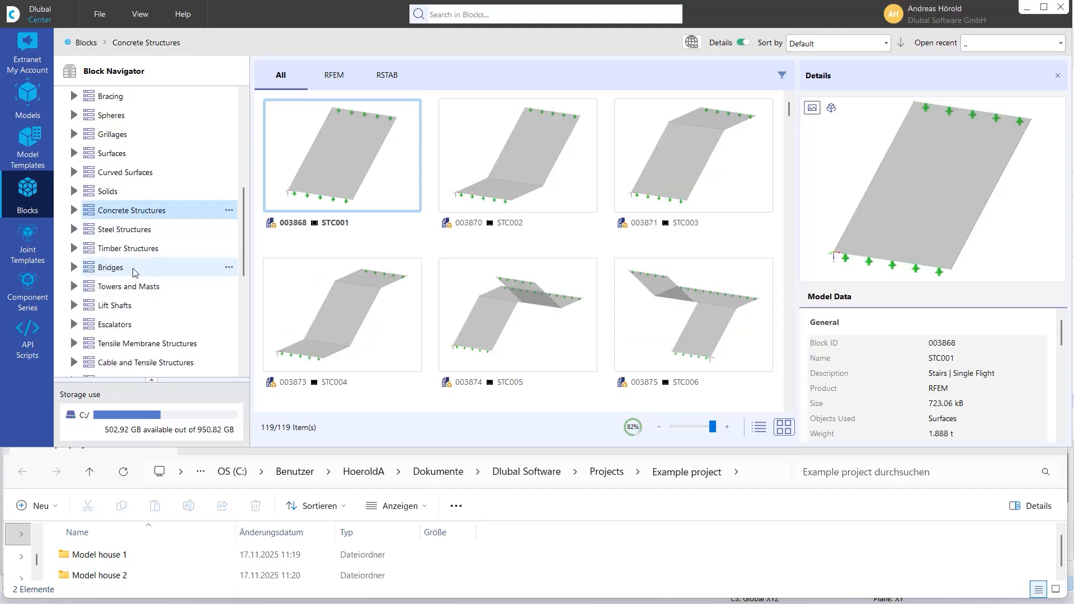
- Open the Joint Templates library and toggle the Stiffener filter on and off
{"action": "scroll", "coordinate": [135, 274], "scroll_direction": "up", "scroll_amount": 12}
{"action": "scroll", "coordinate": [135, 274], "scroll_direction": "up", "scroll_amount": 3}
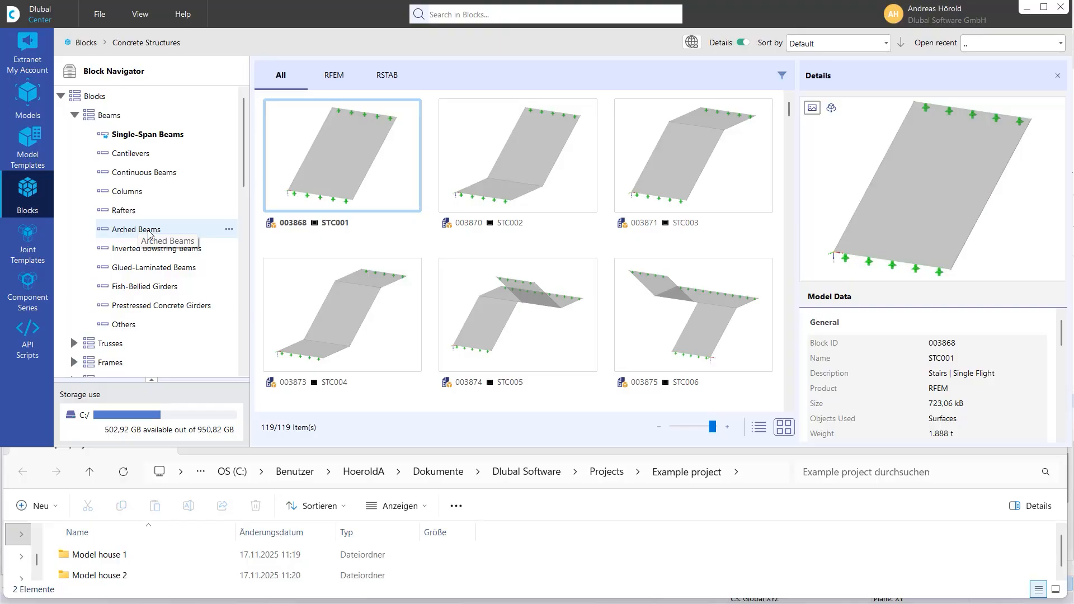
{"action": "left_click", "coordinate": [25, 248]}
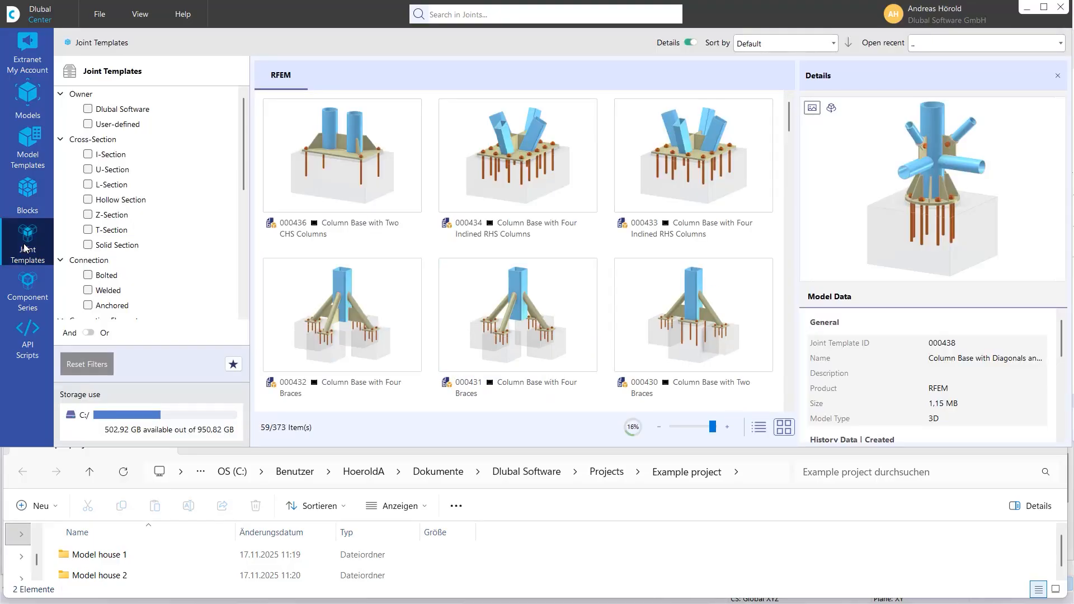
{"action": "scroll", "coordinate": [181, 274], "scroll_direction": "down", "scroll_amount": 5}
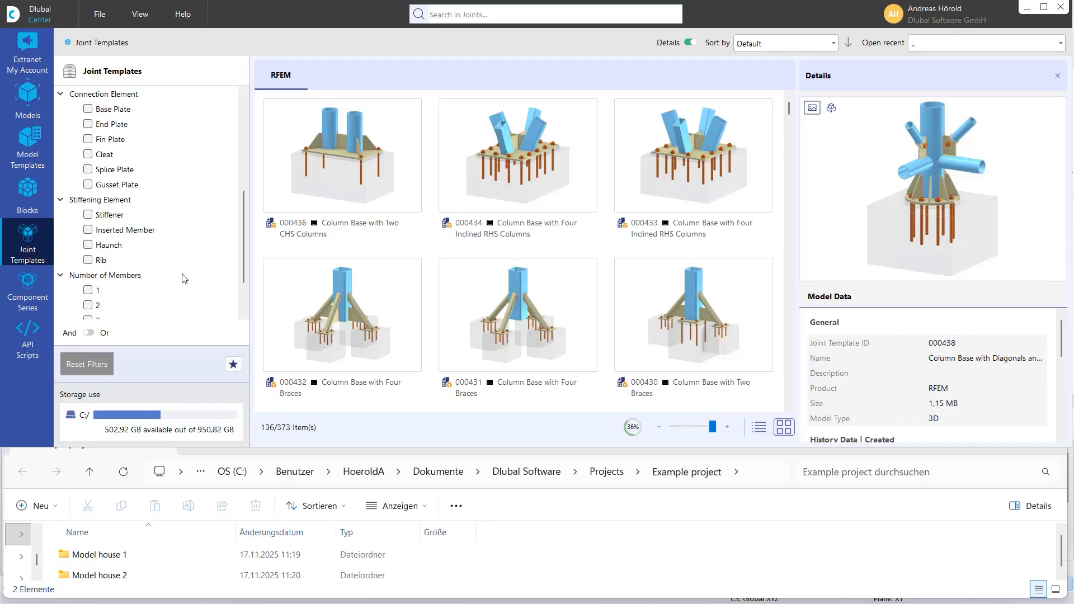
{"action": "left_click", "coordinate": [89, 215]}
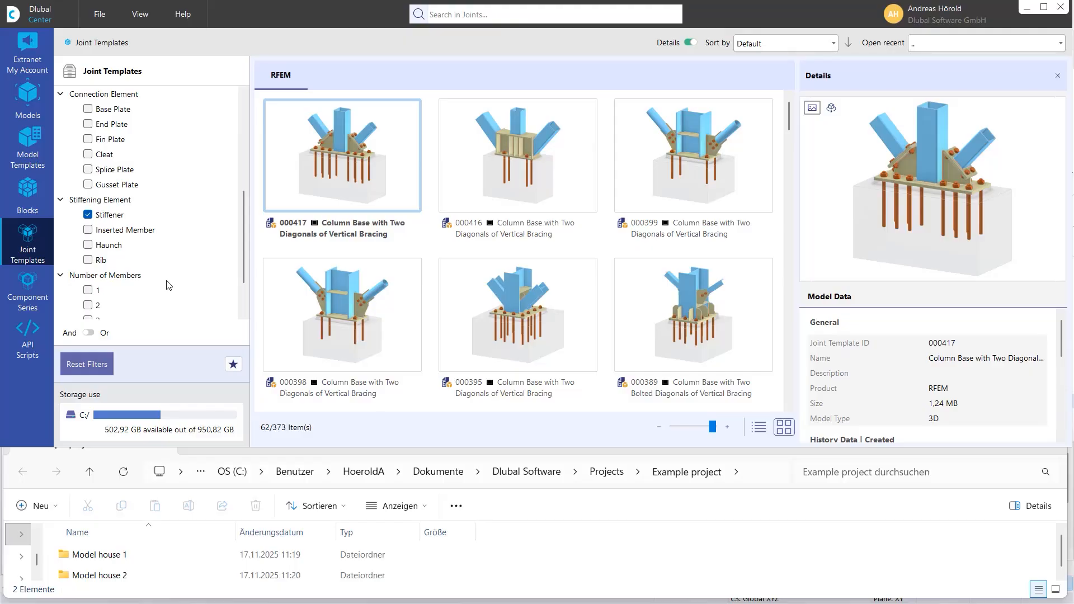
{"action": "left_click", "coordinate": [88, 215]}
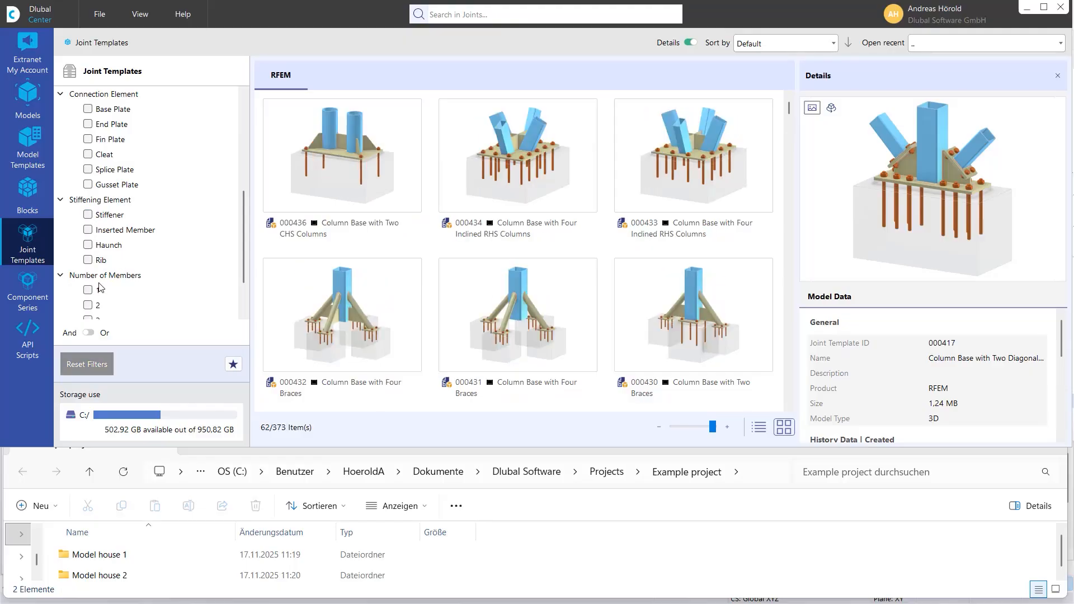
- Toggle the joint template filters for one member and for Rib stiffening elements
{"action": "left_click", "coordinate": [89, 290]}
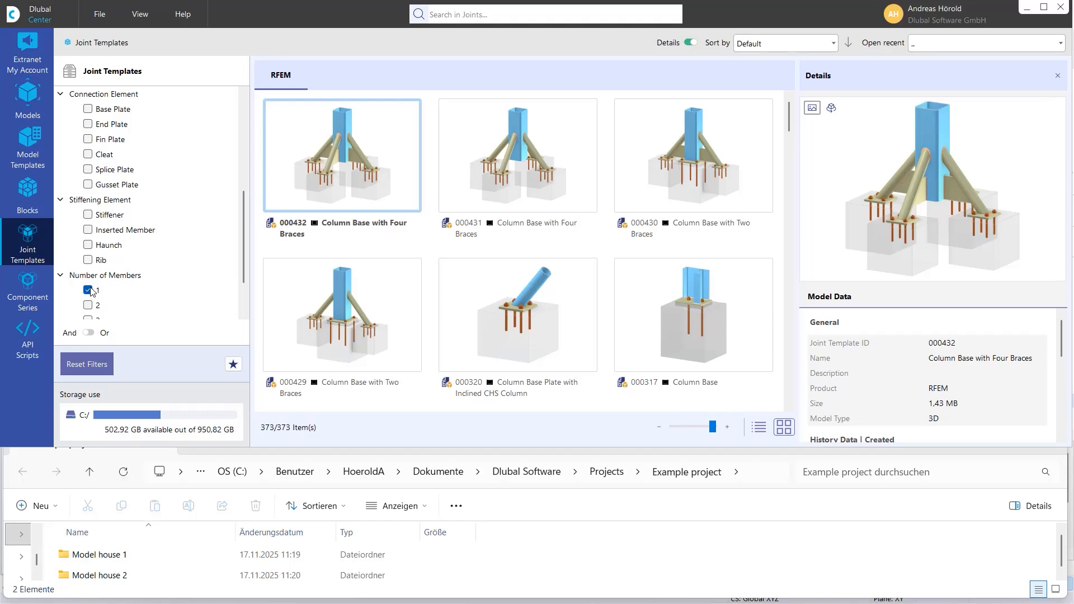
{"action": "scroll", "coordinate": [97, 288], "scroll_direction": "down", "scroll_amount": 1}
{"action": "left_click", "coordinate": [88, 230]}
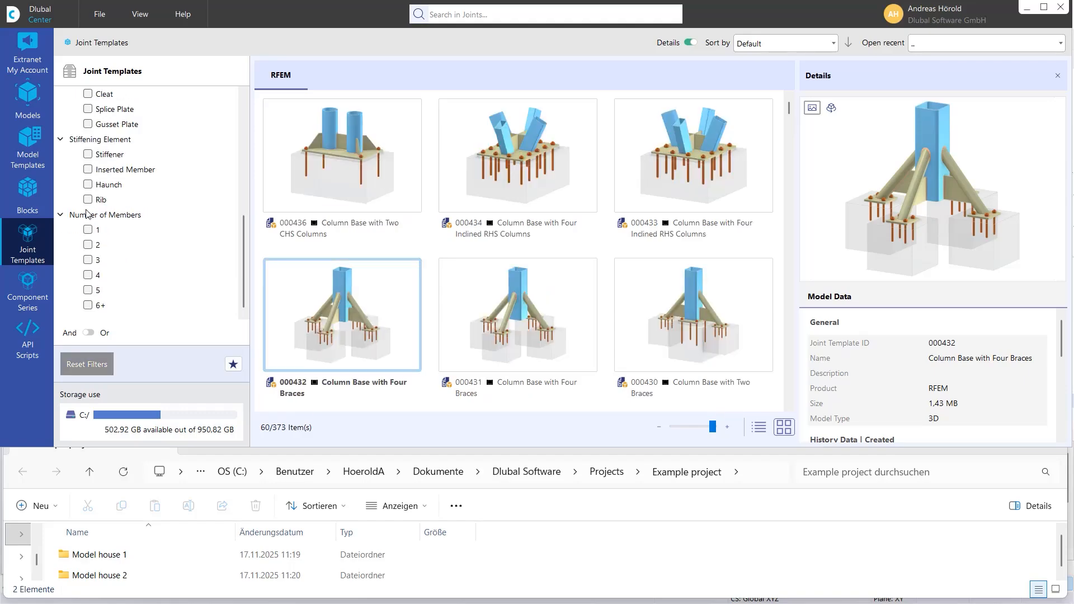
{"action": "left_click", "coordinate": [88, 199]}
- Toggle the Cleat connection element filter in the joint templates
{"action": "scroll", "coordinate": [90, 206], "scroll_direction": "up", "scroll_amount": 5}
{"action": "scroll", "coordinate": [92, 244], "scroll_direction": "down", "scroll_amount": 2}
{"action": "left_click", "coordinate": [88, 230]}
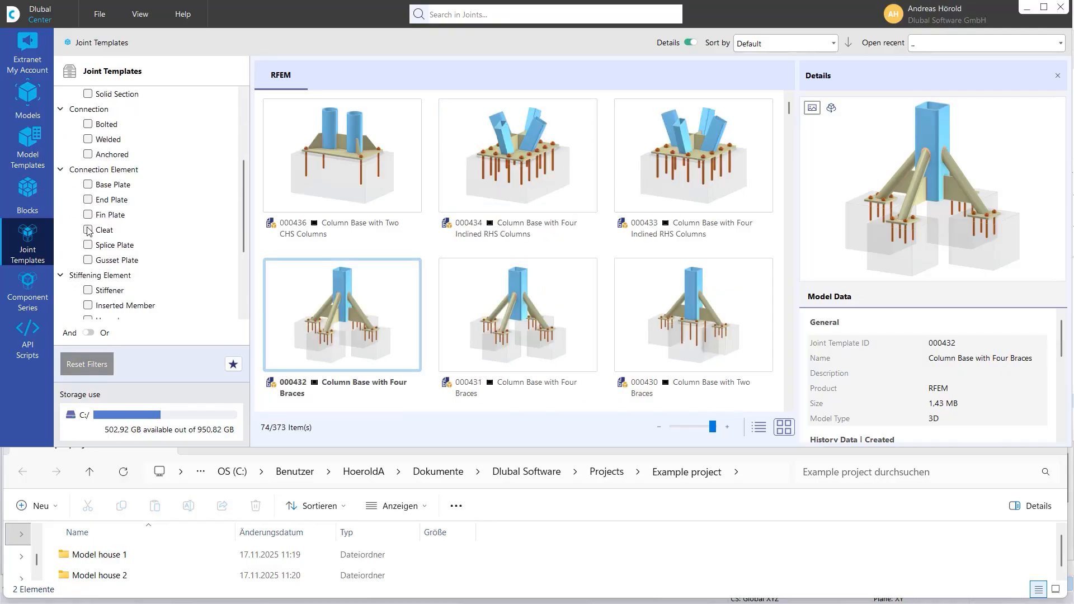
{"action": "left_click", "coordinate": [88, 230]}
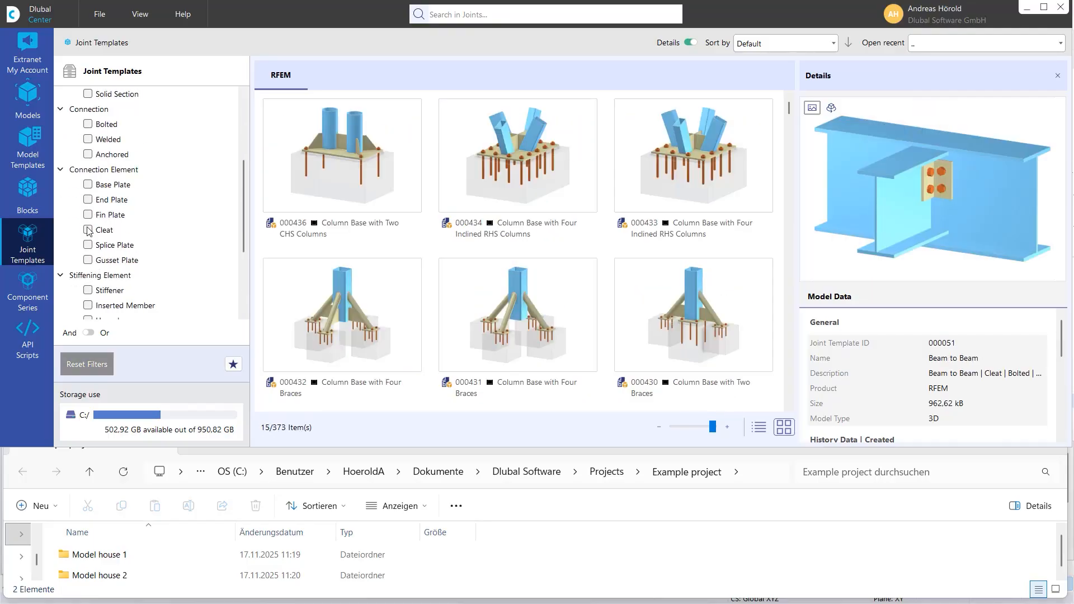
- Open the Component Series library and browse the joist hanger series and their components table
{"action": "left_click", "coordinate": [25, 288]}
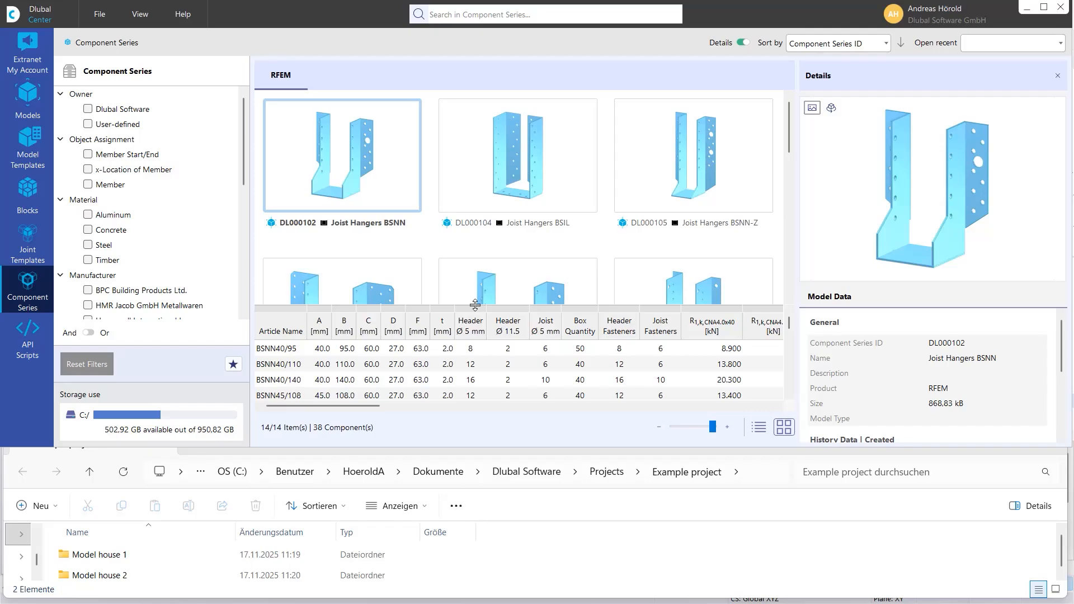
{"action": "scroll", "coordinate": [487, 229], "scroll_direction": "down", "scroll_amount": 2}
{"action": "scroll", "coordinate": [497, 221], "scroll_direction": "up", "scroll_amount": 2}
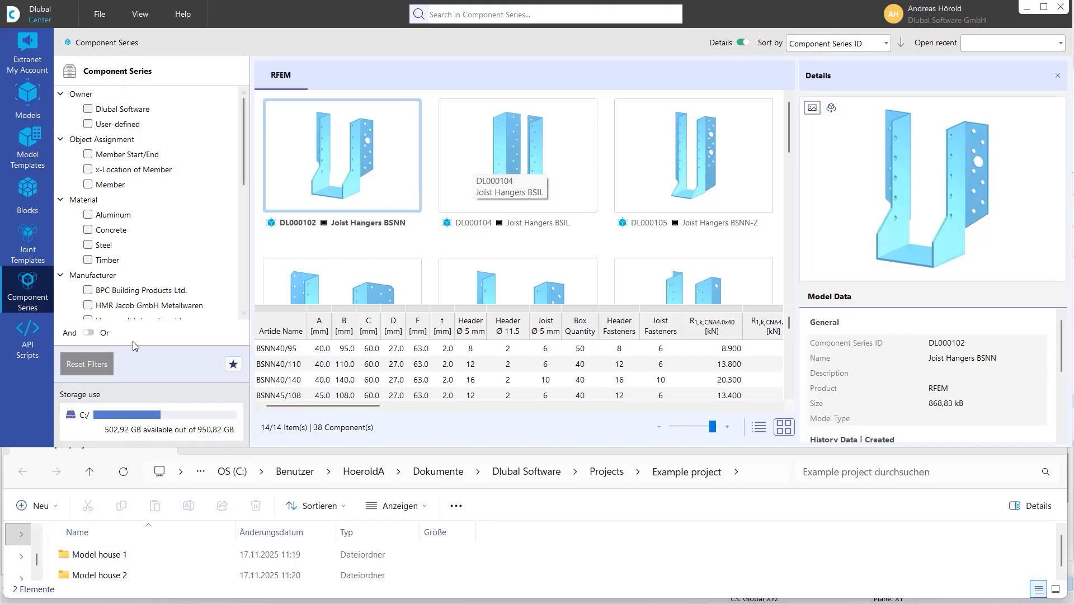
- Open the API Scripts library and browse the example Python scripts
{"action": "left_click", "coordinate": [27, 331]}
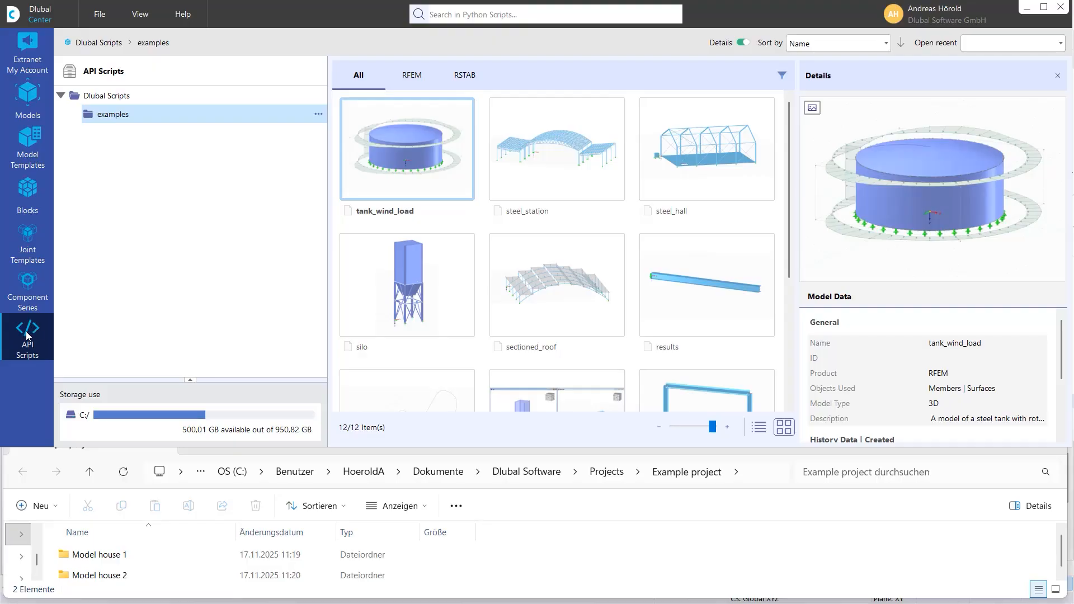
{"action": "scroll", "coordinate": [611, 271], "scroll_direction": "down", "scroll_amount": 5}
{"action": "scroll", "coordinate": [611, 272], "scroll_direction": "up", "scroll_amount": 5}
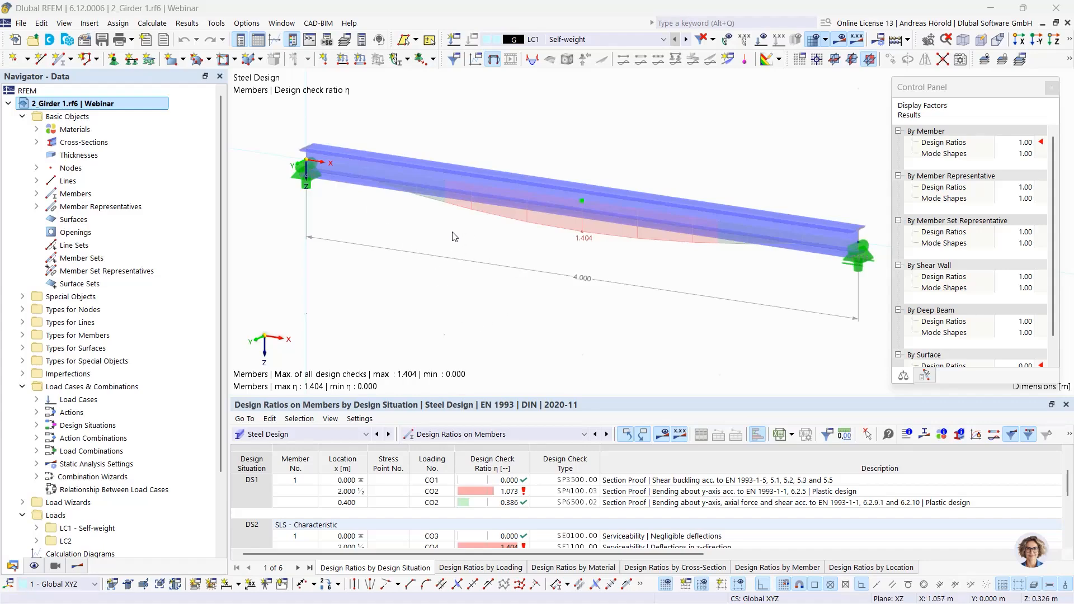
- Open the girder model's base data to review the activated add-ons, then close the dialog
{"action": "mouse_move", "coordinate": [413, 188]}
{"action": "left_click", "coordinate": [85, 41]}
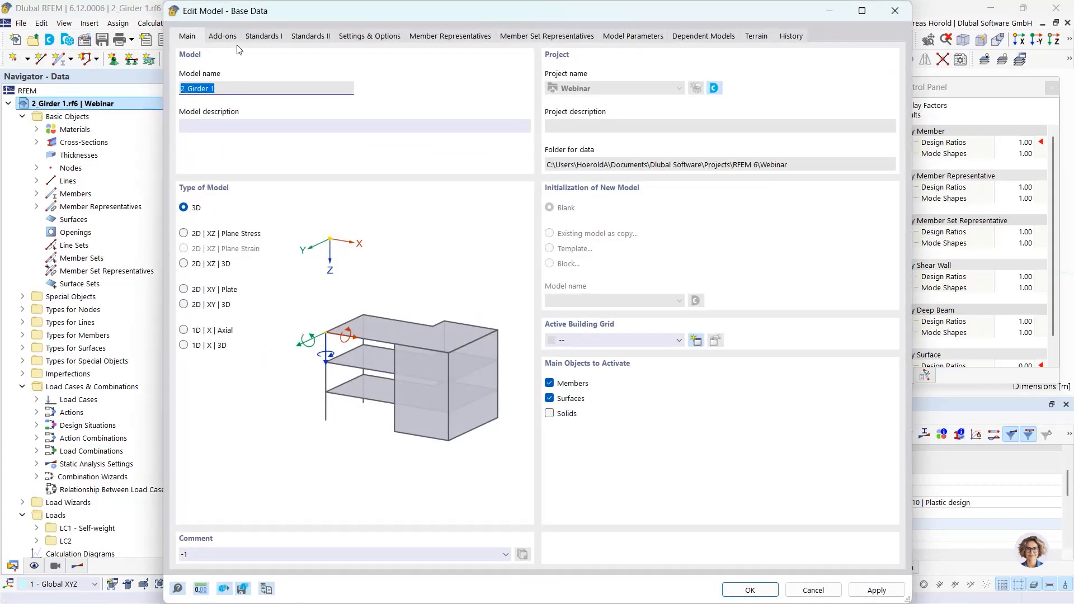
{"action": "left_click", "coordinate": [218, 37]}
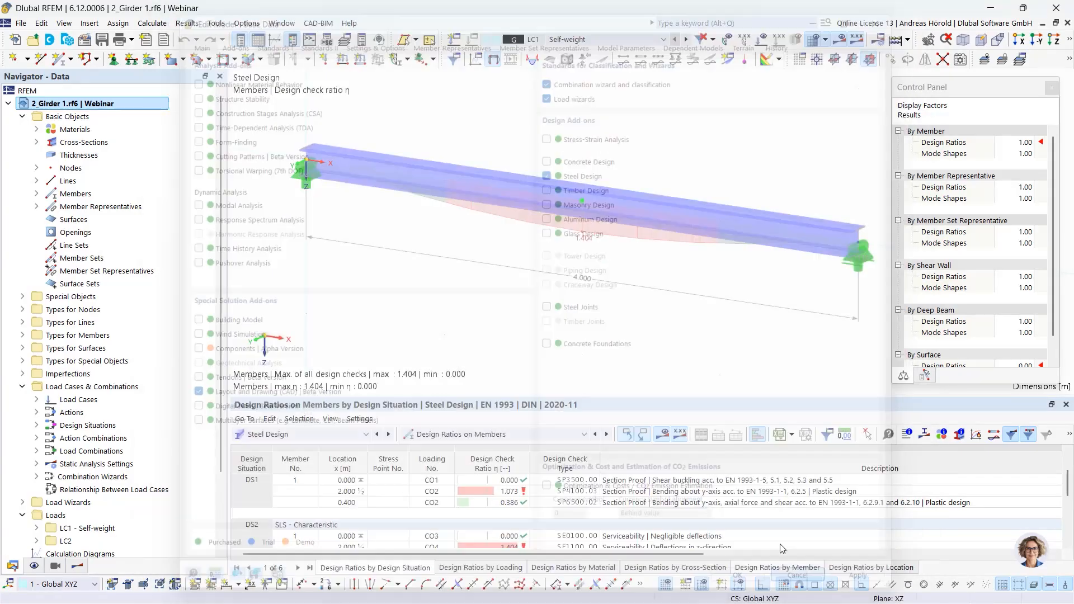
{"action": "left_click", "coordinate": [750, 590]}
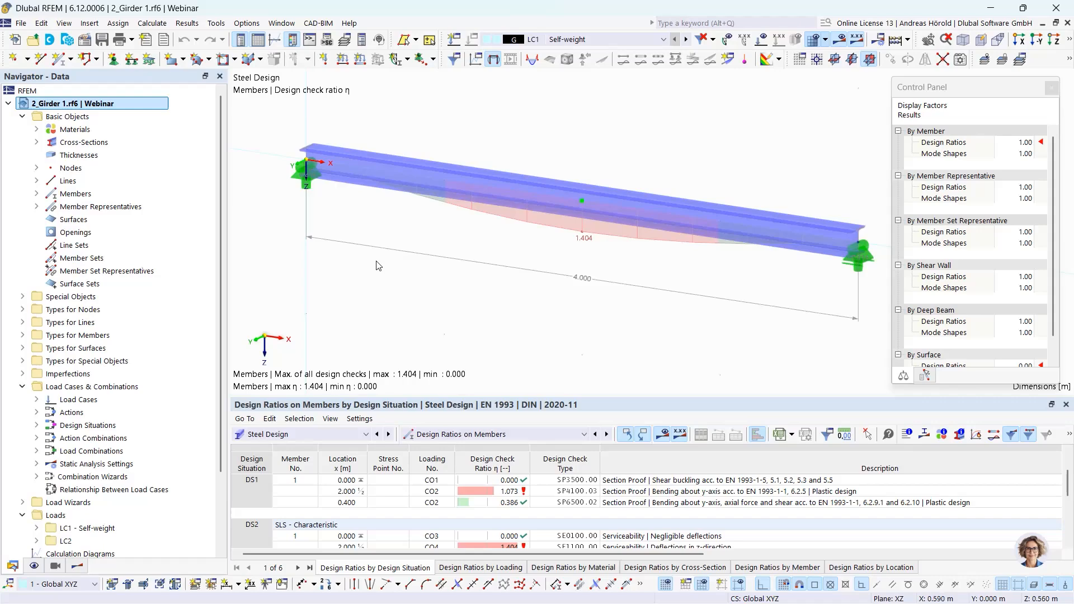
- Replace cross-section 1 (HE 180 A) with a parametric thin-walled I-section from the library
{"action": "left_click", "coordinate": [36, 143]}
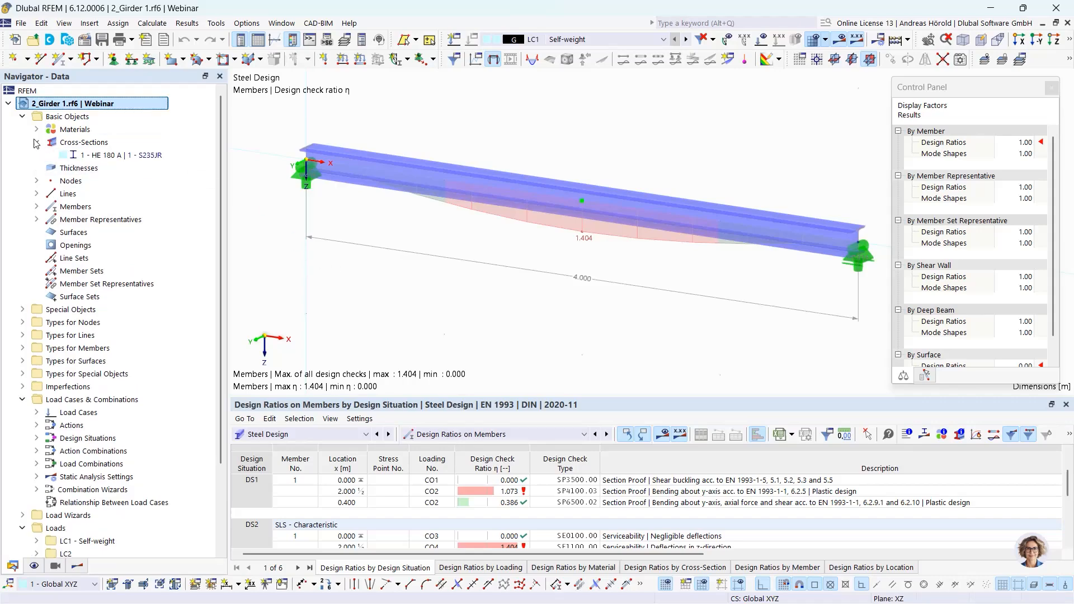
{"action": "right_click", "coordinate": [117, 158]}
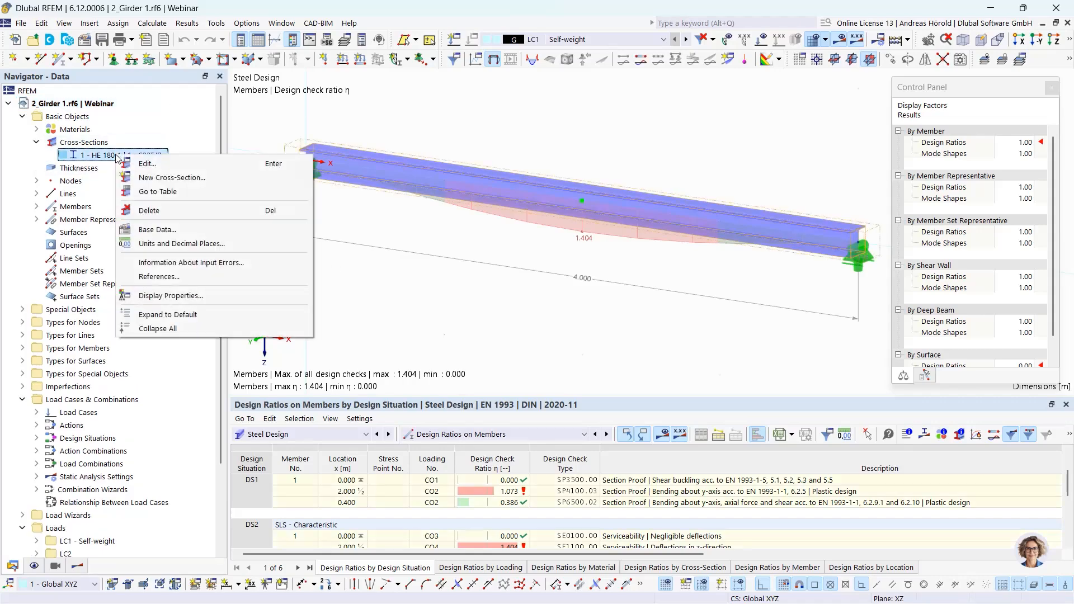
{"action": "left_click", "coordinate": [146, 163]}
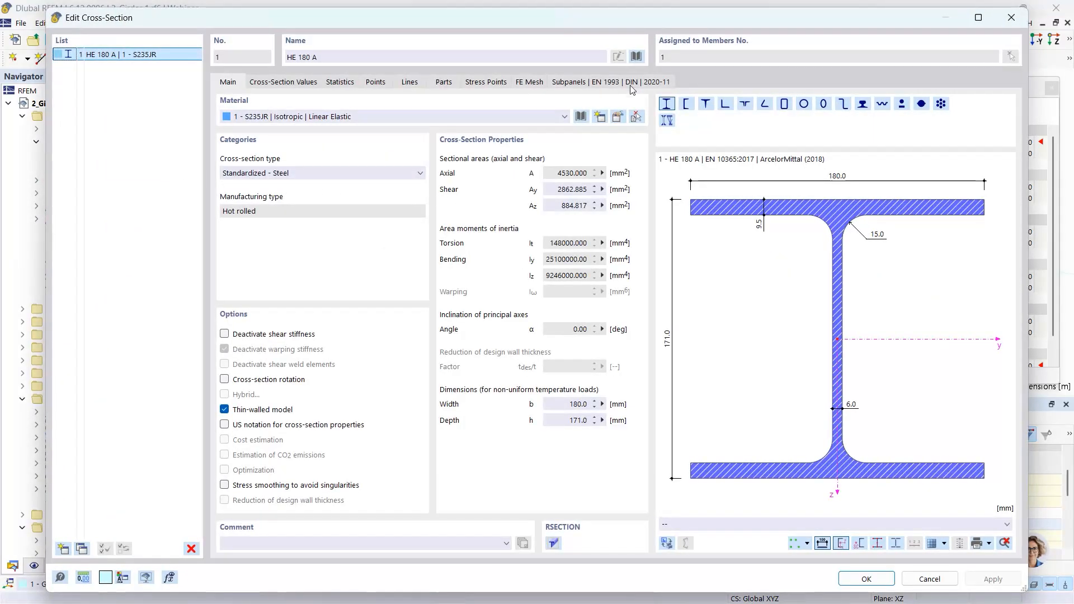
{"action": "left_click", "coordinate": [637, 57]}
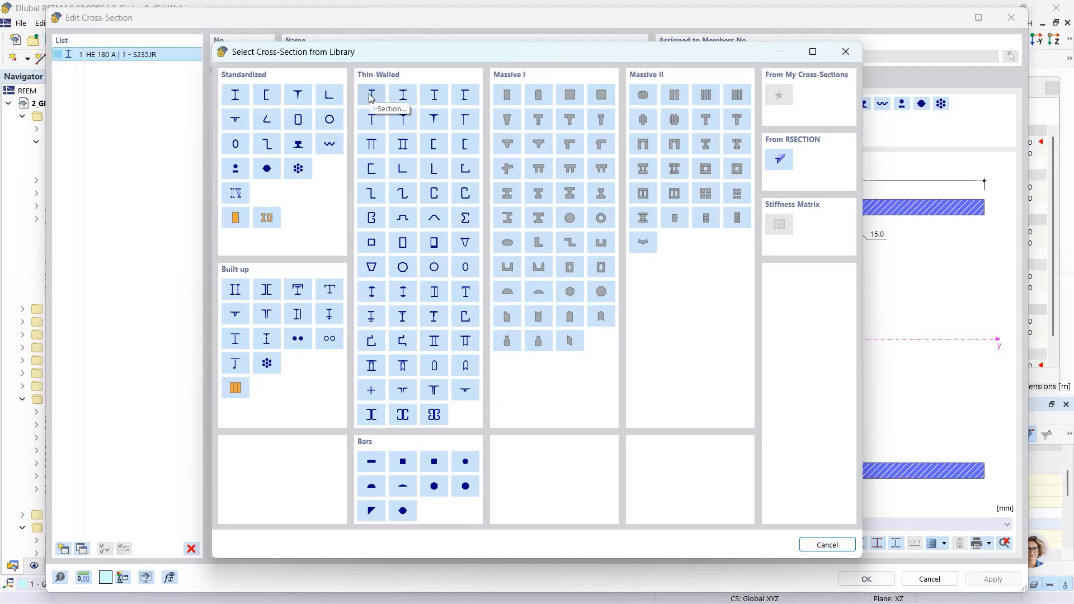
{"action": "left_click", "coordinate": [369, 99]}
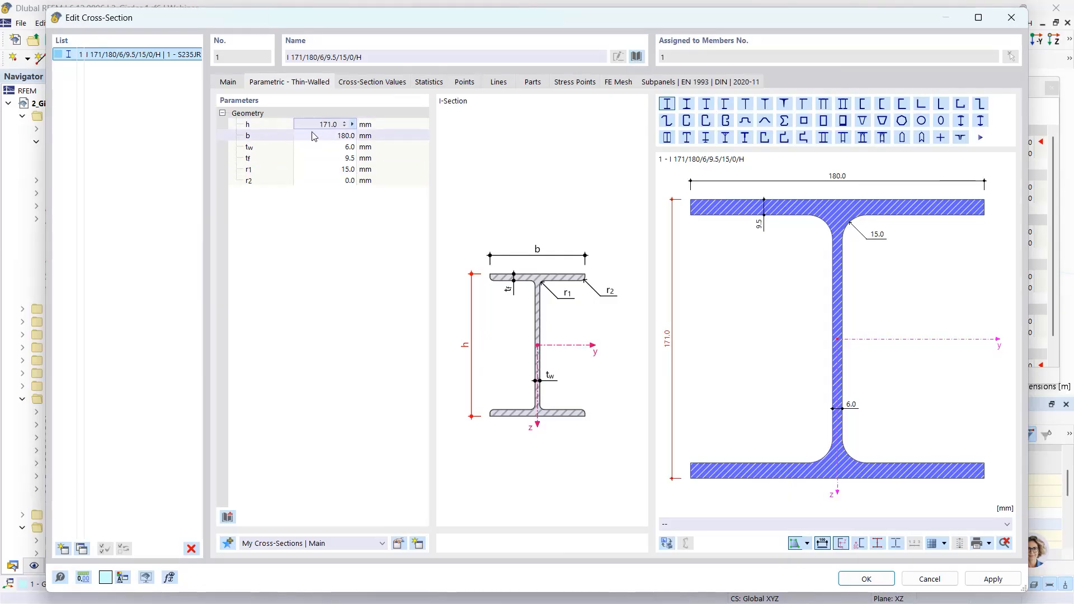
- Set the cross-section's manufacturing type to Welded
{"action": "left_click", "coordinate": [229, 83]}
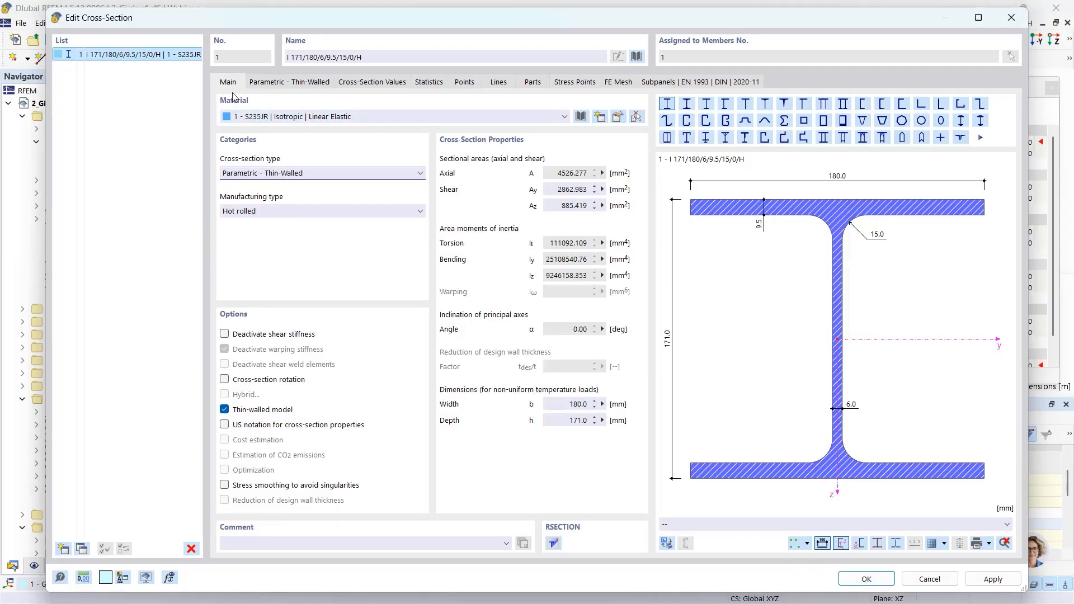
{"action": "left_click", "coordinate": [264, 211]}
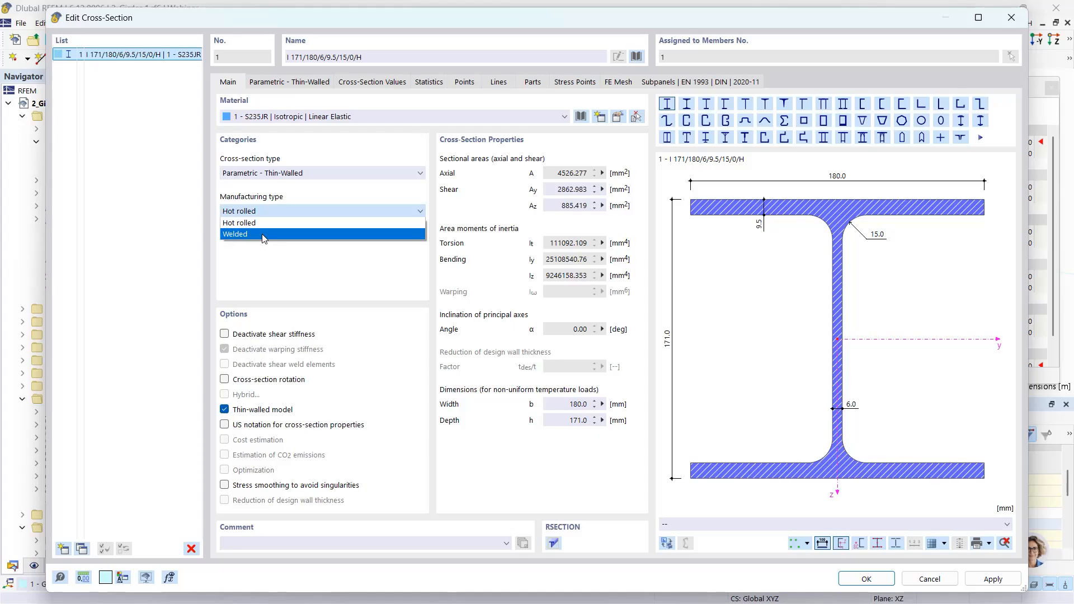
{"action": "left_click", "coordinate": [264, 235]}
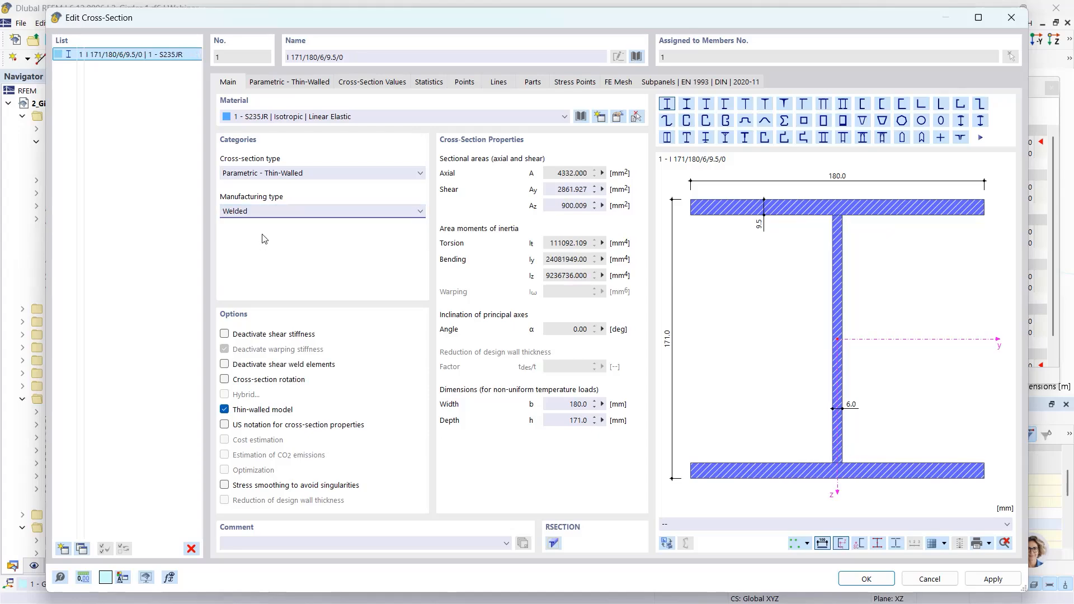
- Set the I-section height h to 175 mm and the flange thickness tf to 15 mm
{"action": "left_click", "coordinate": [268, 82]}
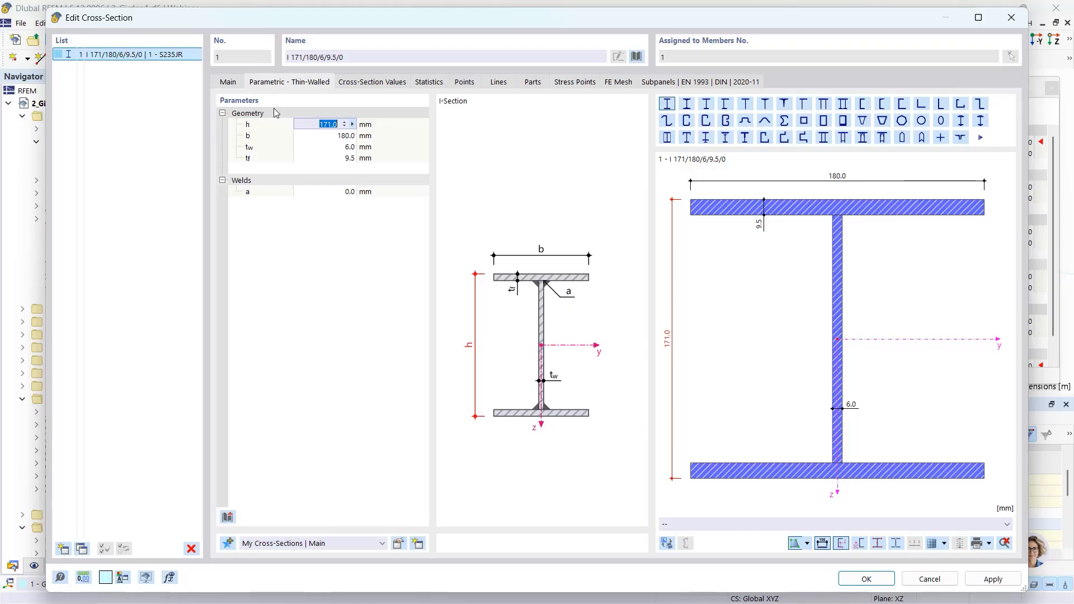
{"action": "type", "text": "17"}
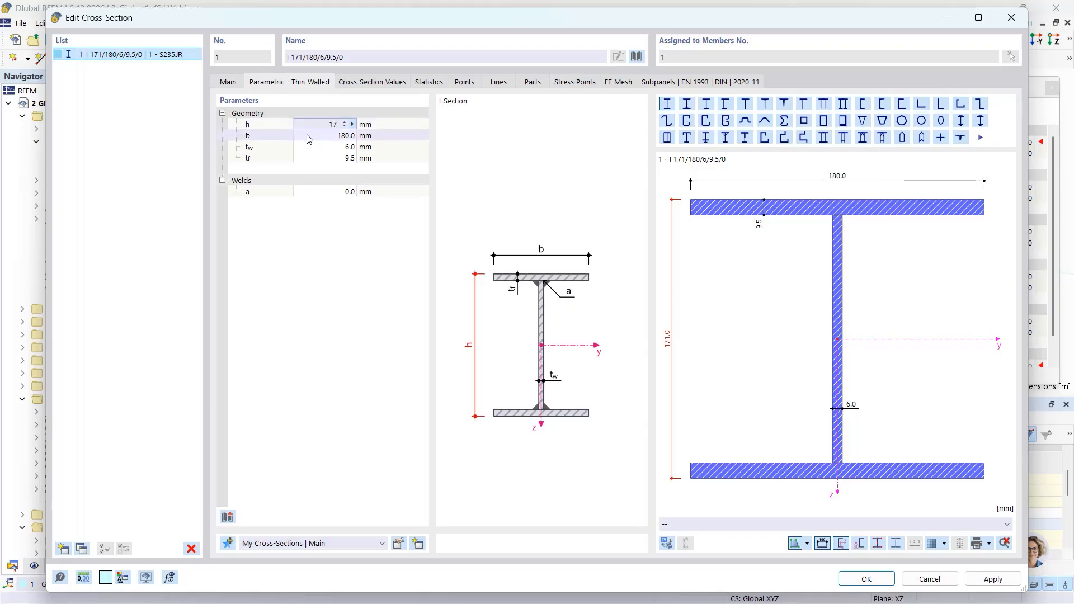
{"action": "type", "text": "5"}
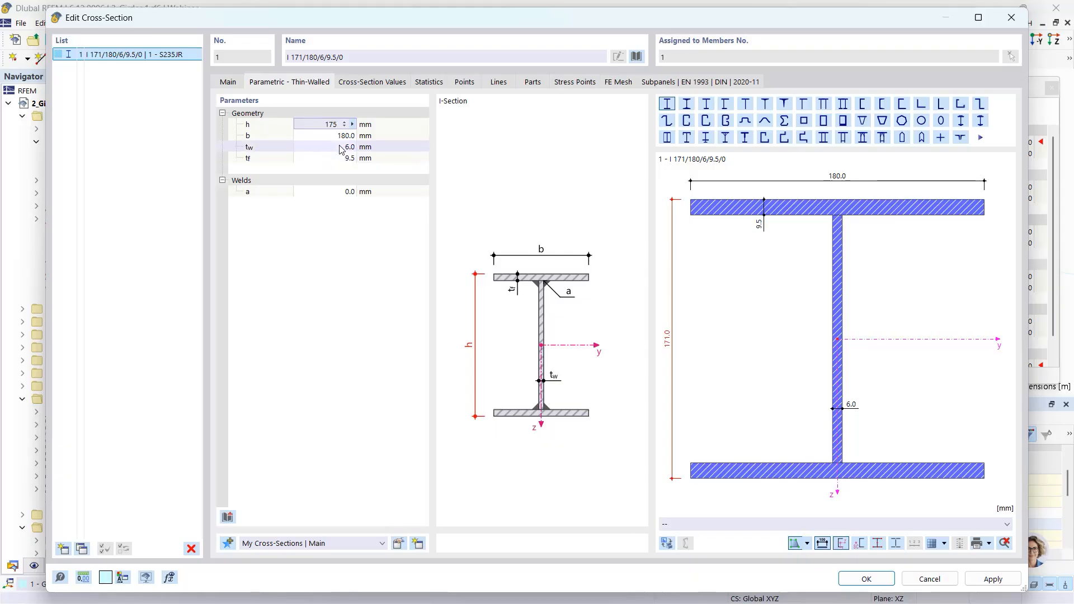
{"action": "left_click", "coordinate": [342, 148]}
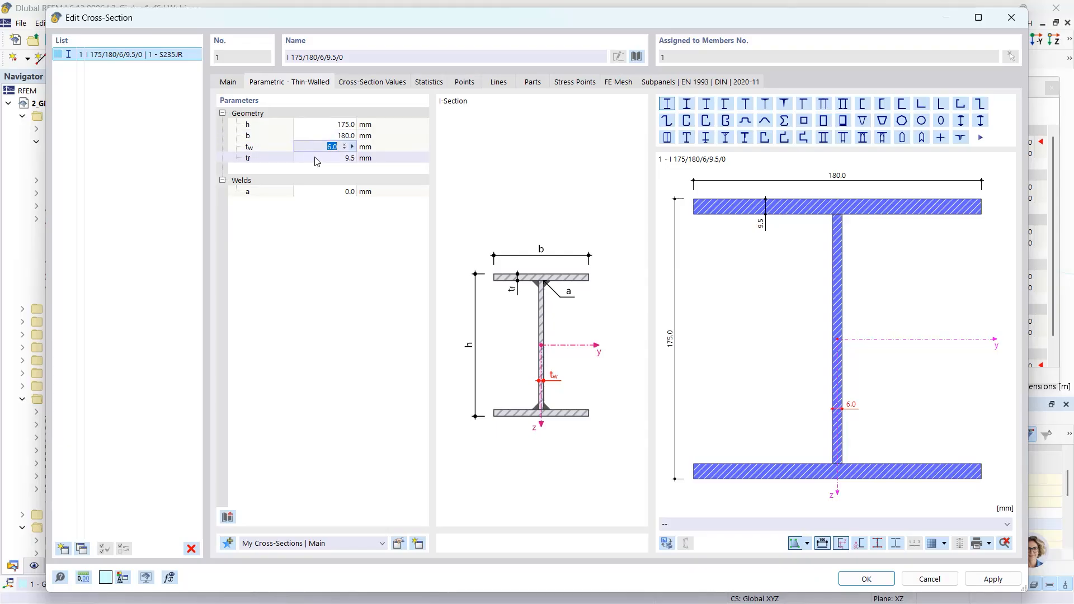
{"action": "left_click", "coordinate": [339, 162]}
{"action": "left_click", "coordinate": [337, 159]}
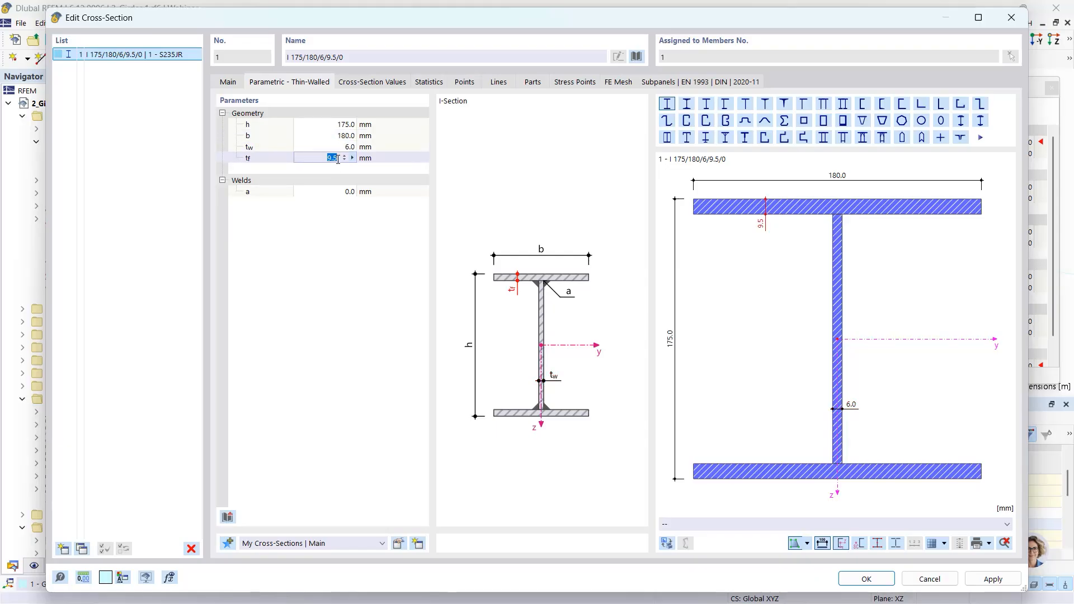
{"action": "type", "text": "15"}
- Set the weld size a to 3 mm and apply the edited cross-section
{"action": "left_click", "coordinate": [345, 191]}
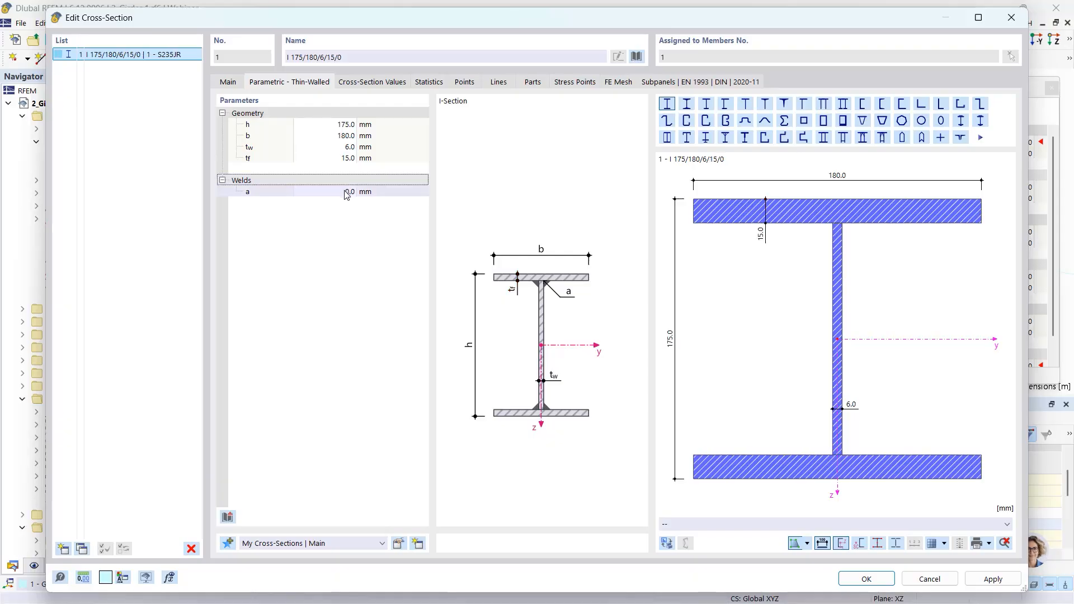
{"action": "left_click", "coordinate": [345, 192]}
{"action": "type", "text": "3"}
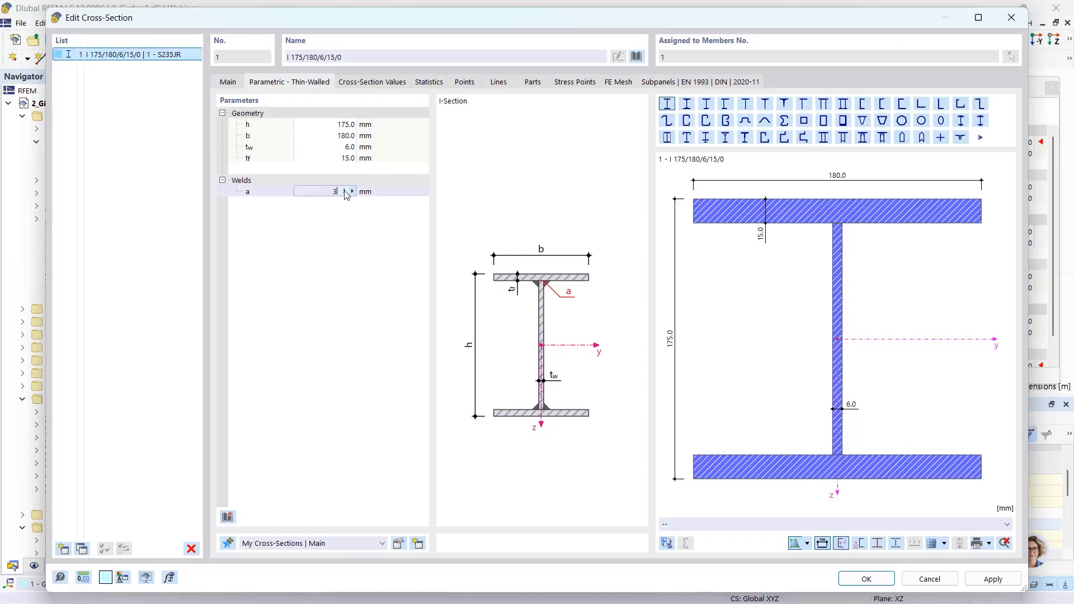
{"action": "key", "text": "Return"}
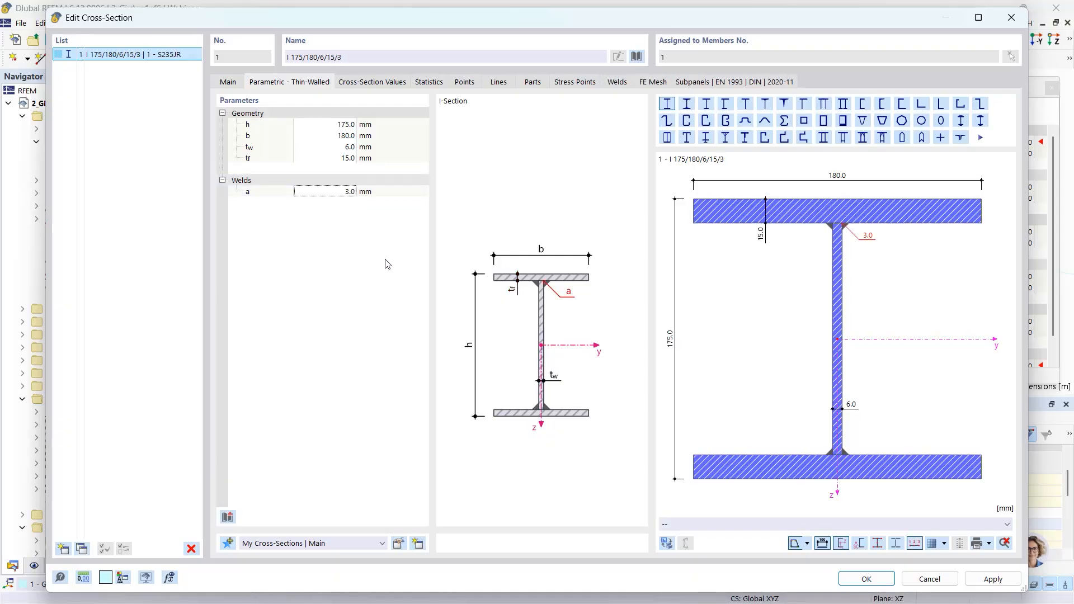
{"action": "left_click", "coordinate": [864, 579]}
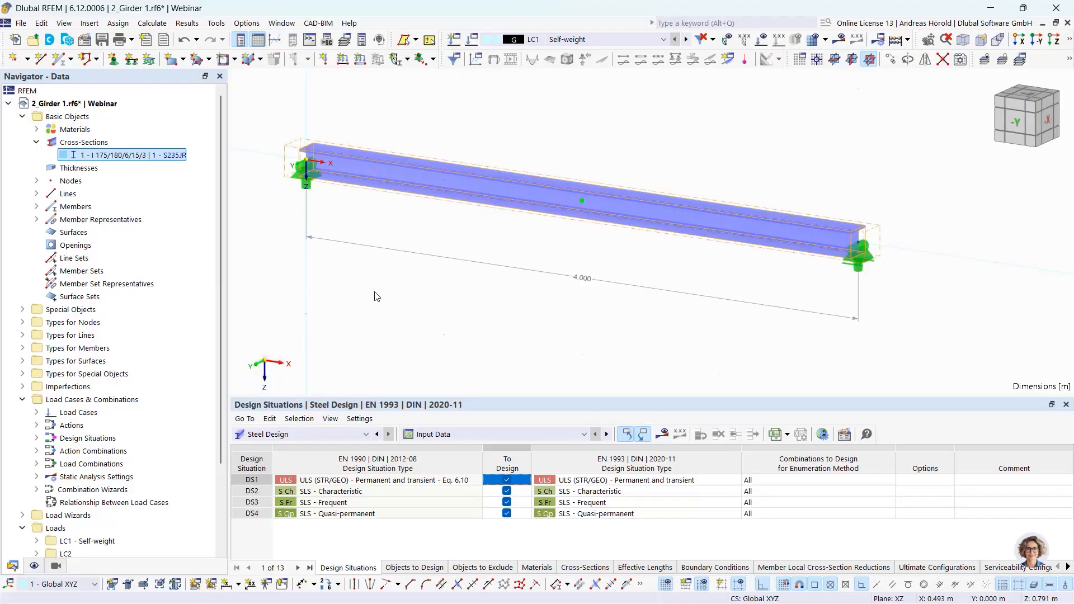
{"action": "scroll", "coordinate": [116, 399], "scroll_direction": "down", "scroll_amount": 3}
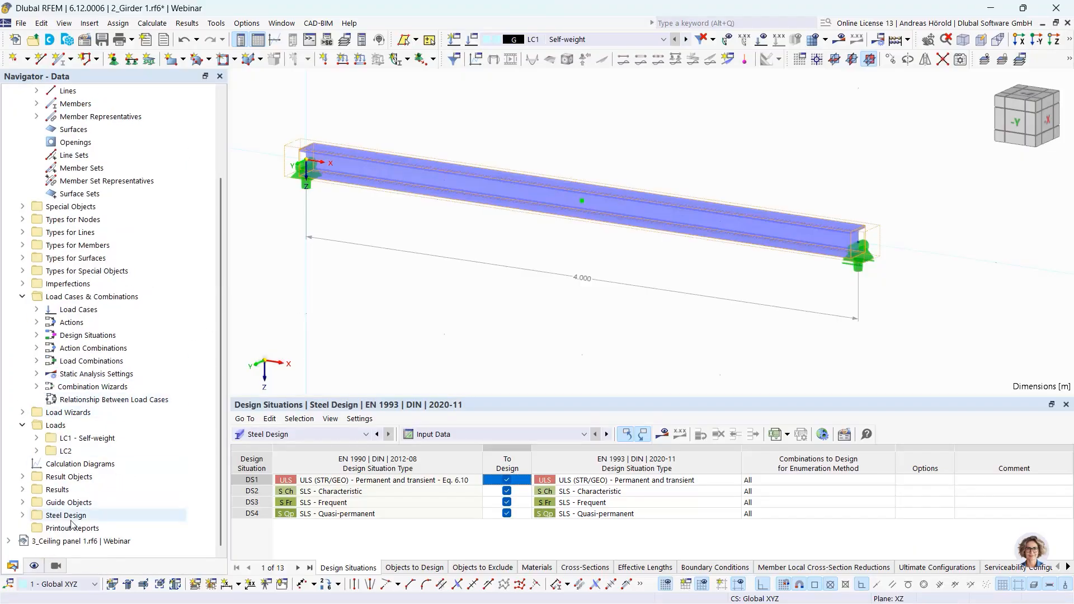
- Enable the design of longitudinal fillet welds in the girder member's default ultimate configuration
{"action": "left_click", "coordinate": [22, 515]}
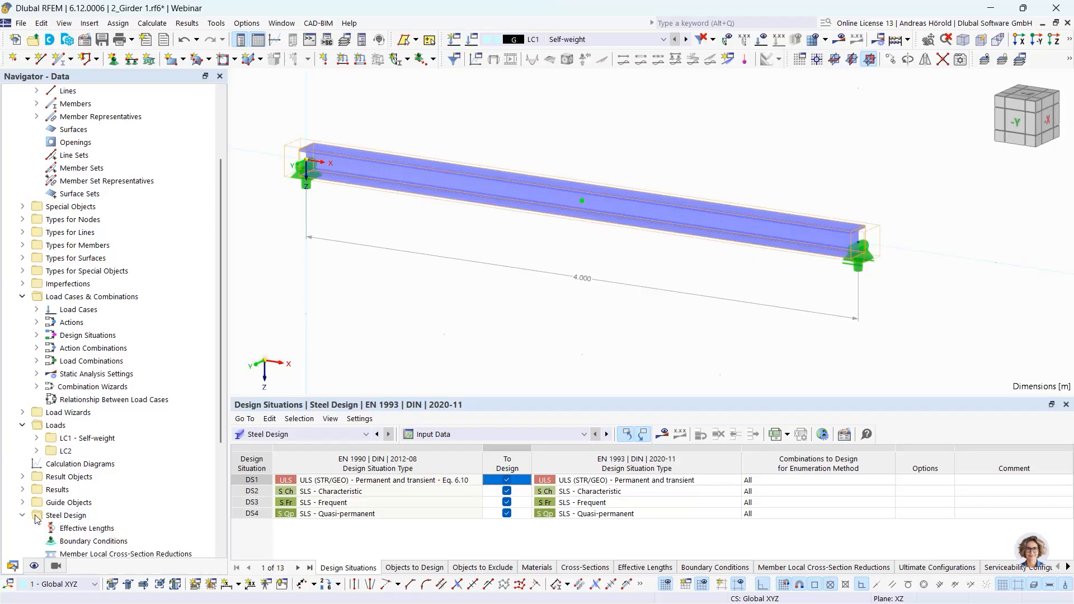
{"action": "scroll", "coordinate": [81, 506], "scroll_direction": "down", "scroll_amount": 2}
{"action": "scroll", "coordinate": [82, 506], "scroll_direction": "down", "scroll_amount": 2}
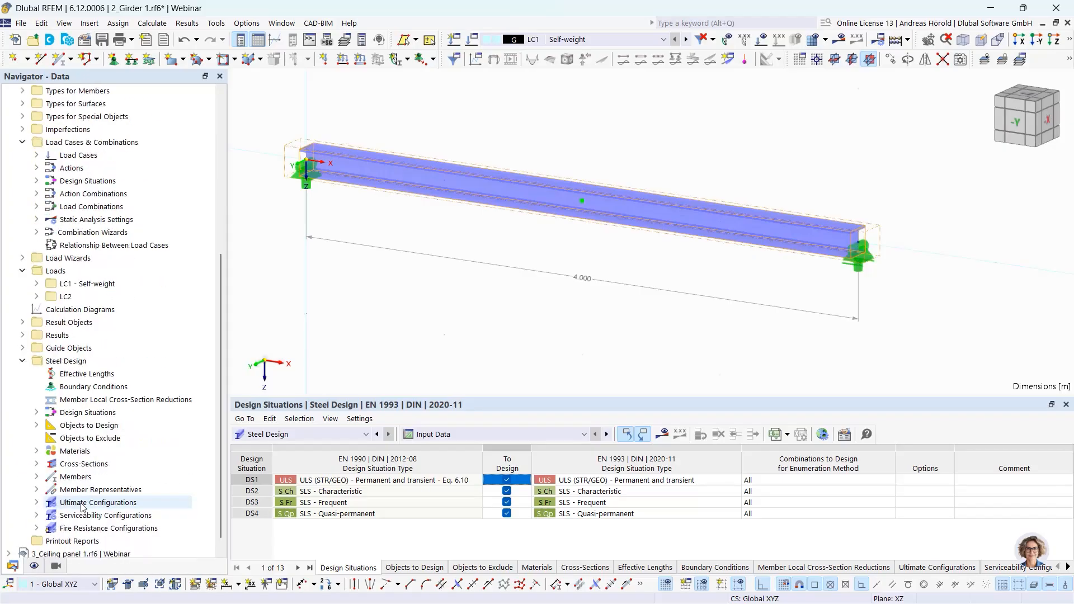
{"action": "left_click", "coordinate": [36, 503]}
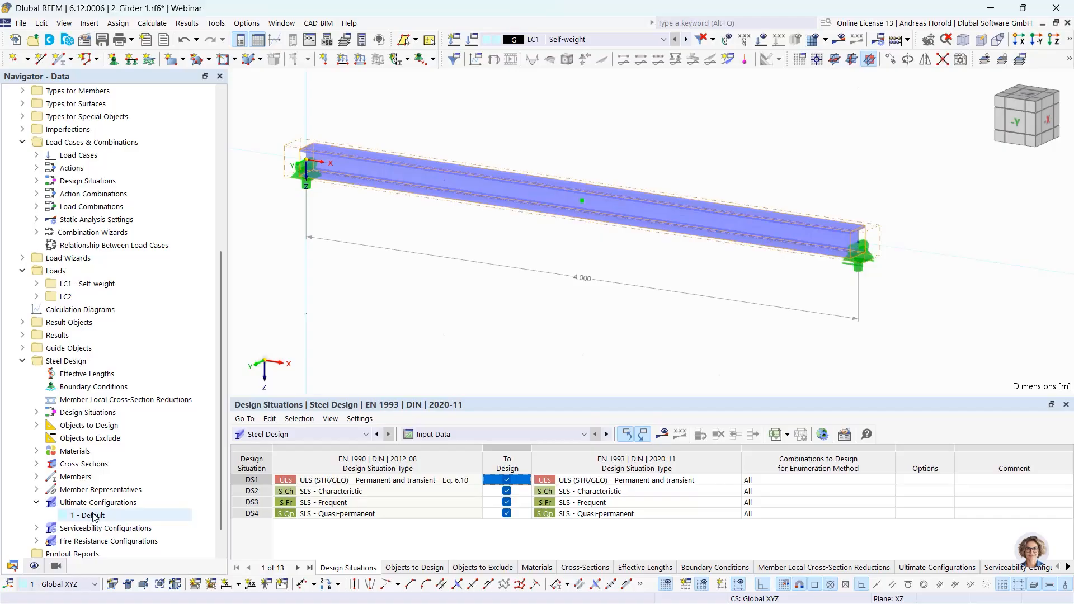
{"action": "double_click", "coordinate": [506, 192]}
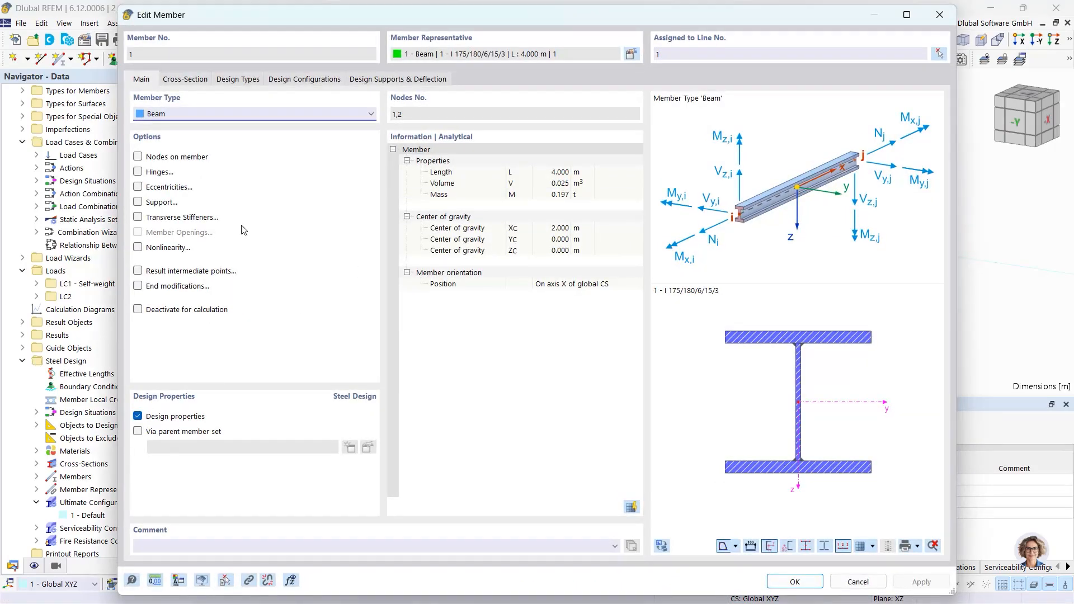
{"action": "left_click", "coordinate": [294, 81]}
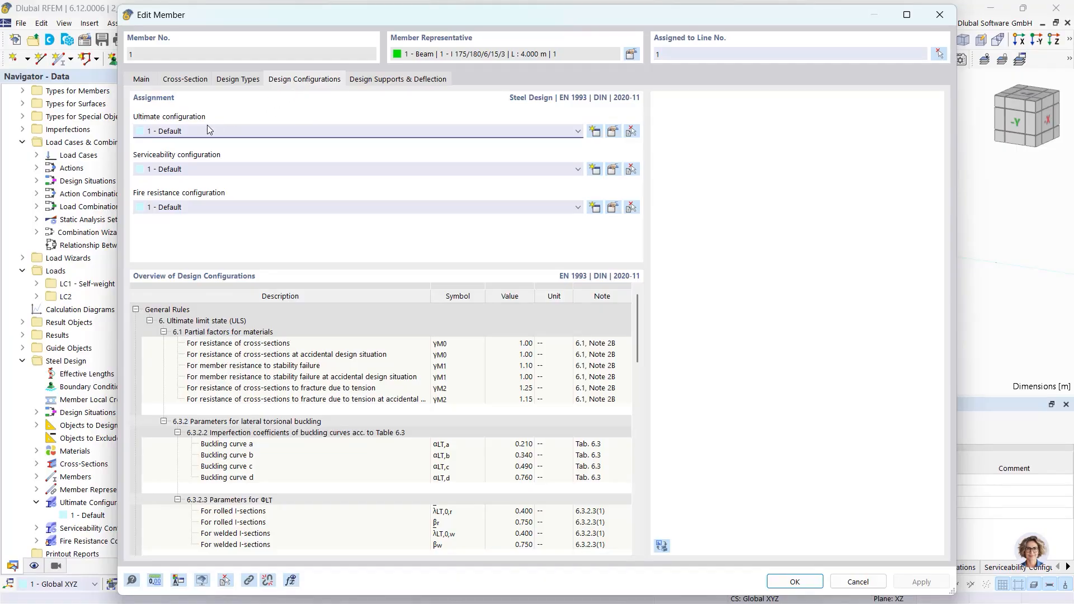
{"action": "left_click", "coordinate": [613, 132]}
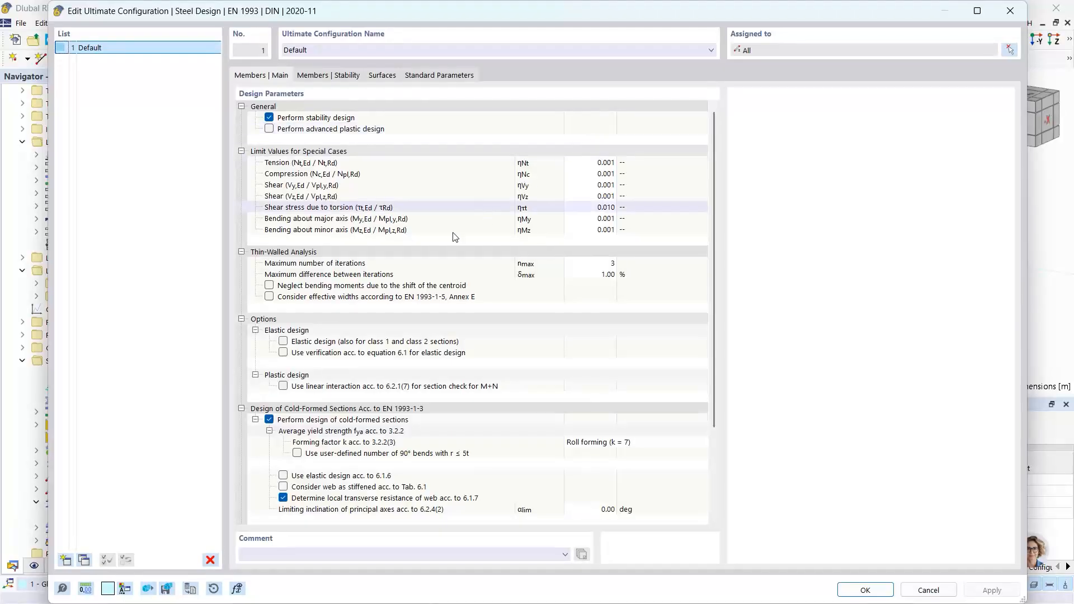
{"action": "scroll", "coordinate": [424, 261], "scroll_direction": "down", "scroll_amount": 3}
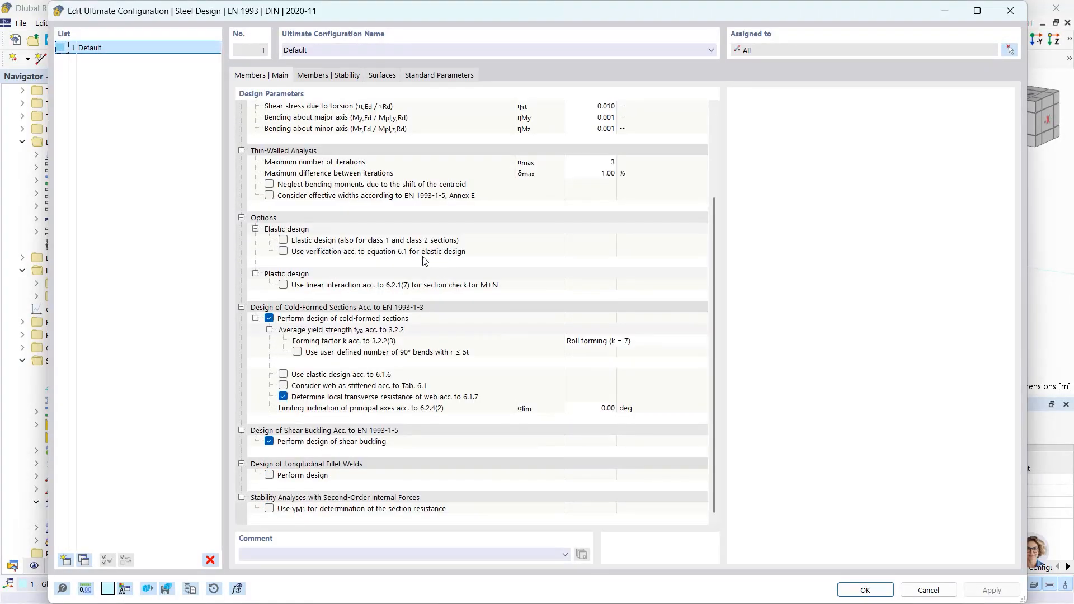
{"action": "left_click", "coordinate": [269, 475]}
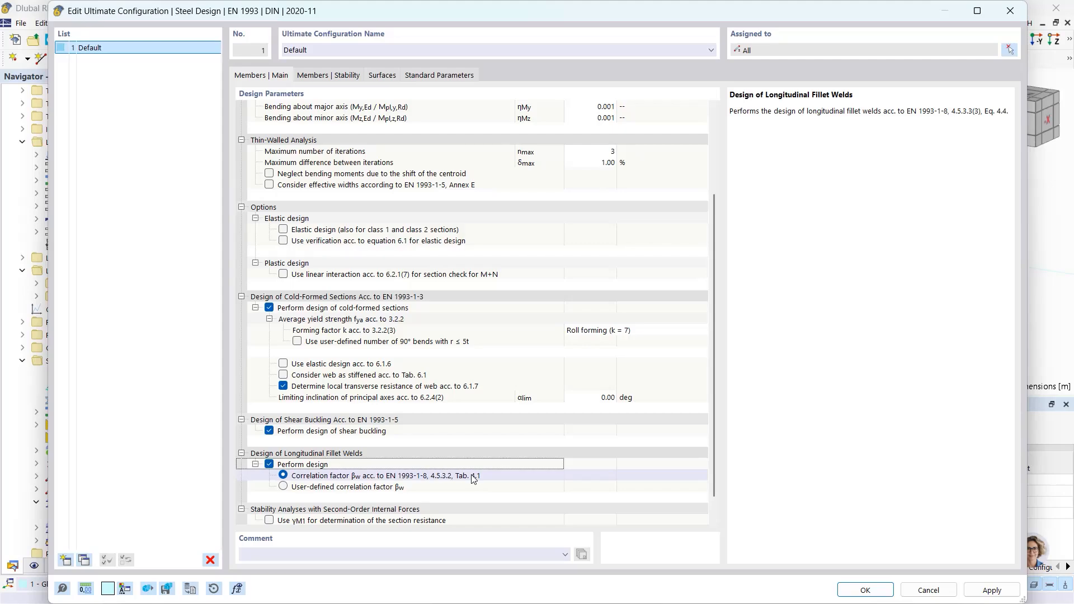
{"action": "left_click", "coordinate": [864, 590]}
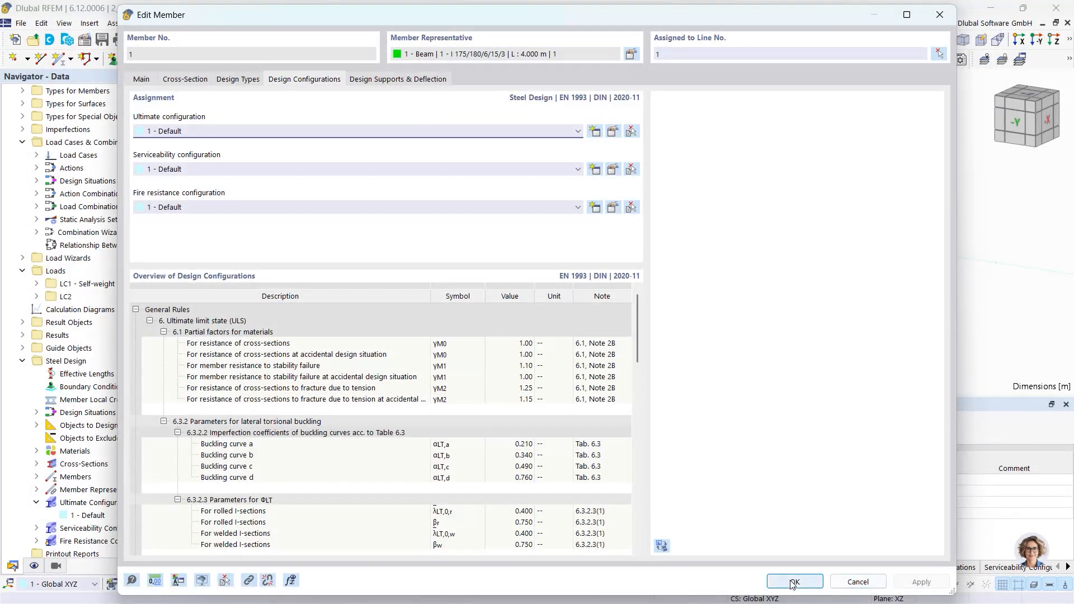
{"action": "left_click", "coordinate": [793, 582]}
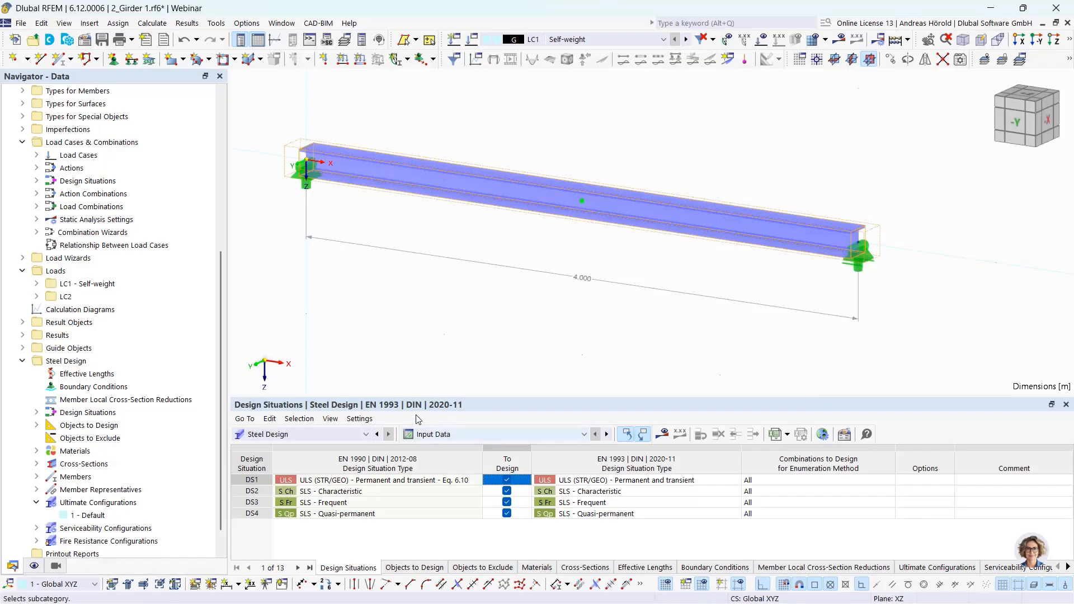
- Run the steel design and open the details of the longitudinal fillet weld check in the design ratios on members
{"action": "left_click", "coordinate": [664, 433]}
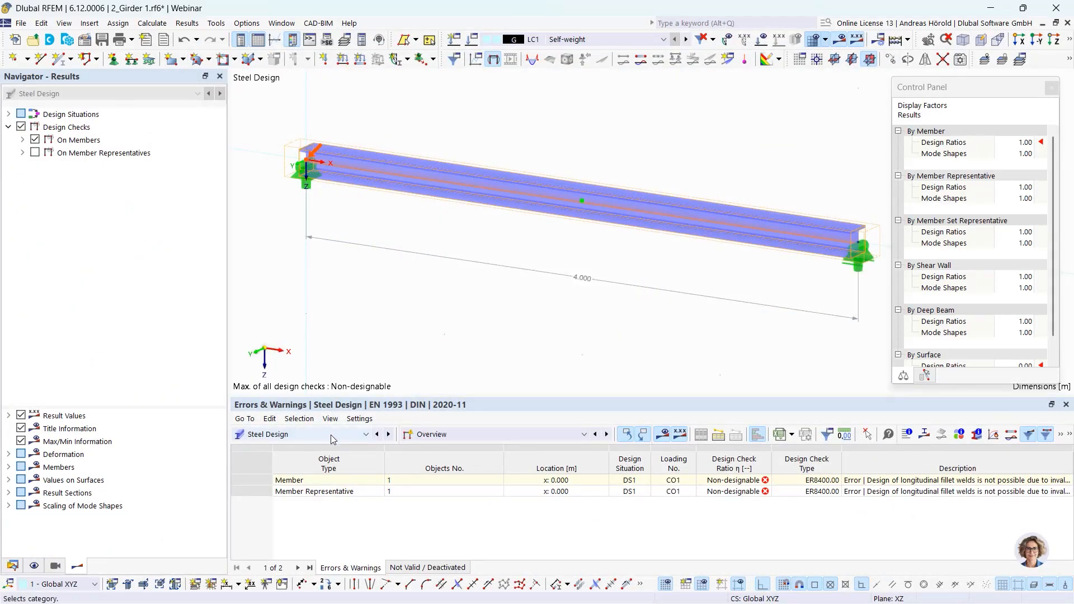
{"action": "left_click", "coordinate": [461, 437]}
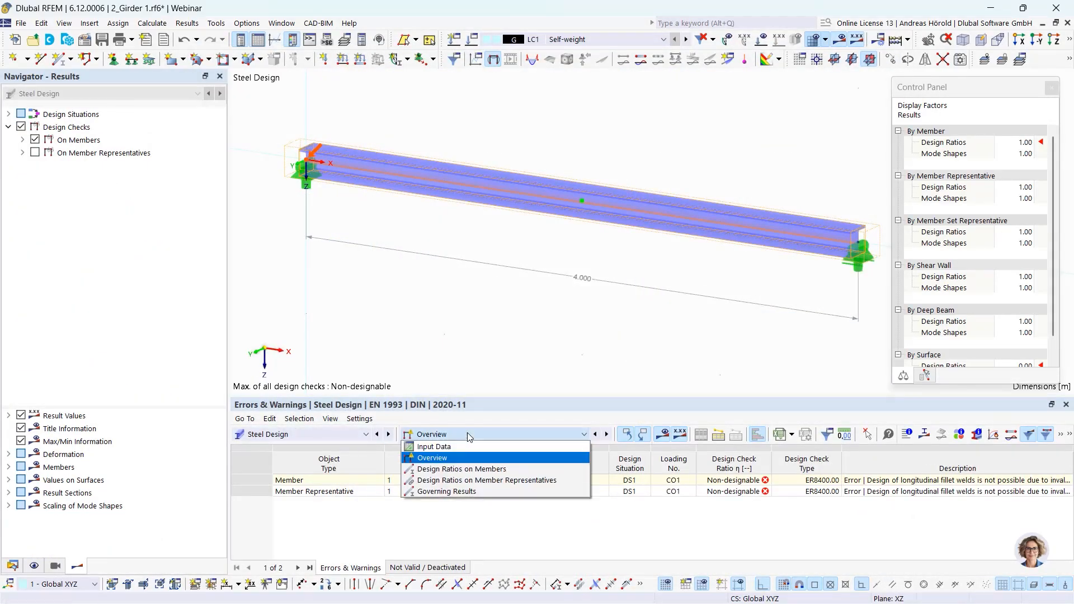
{"action": "left_click", "coordinate": [492, 470]}
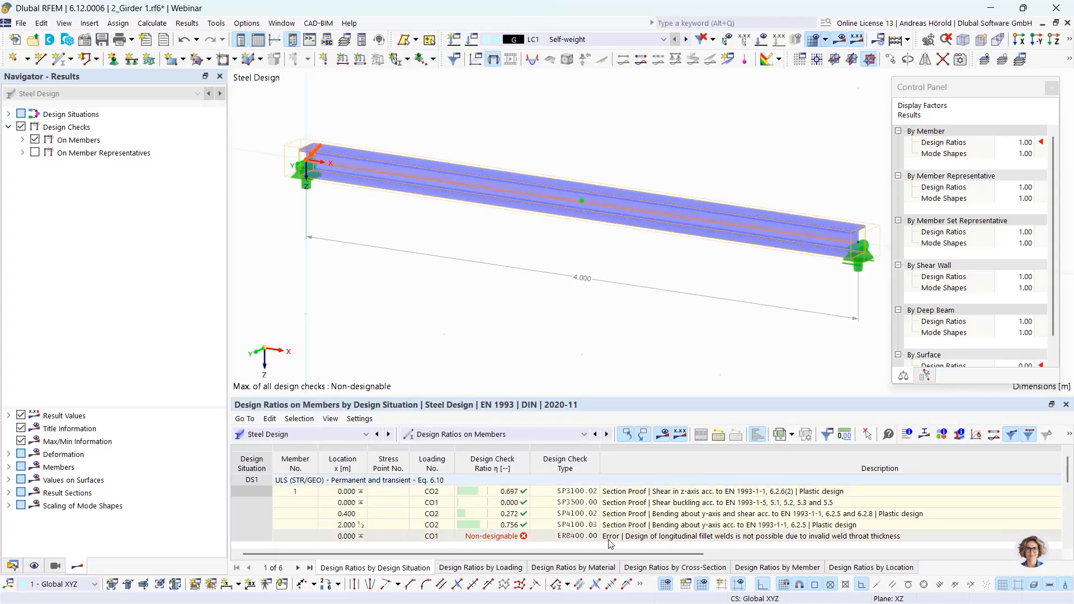
{"action": "left_click", "coordinate": [657, 537]}
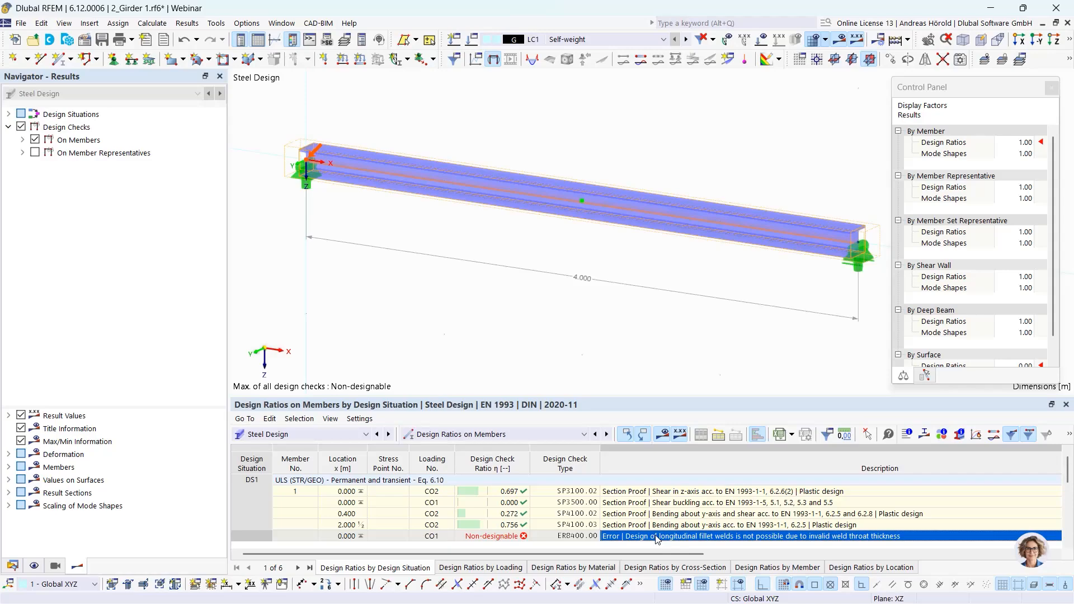
{"action": "double_click", "coordinate": [657, 537]}
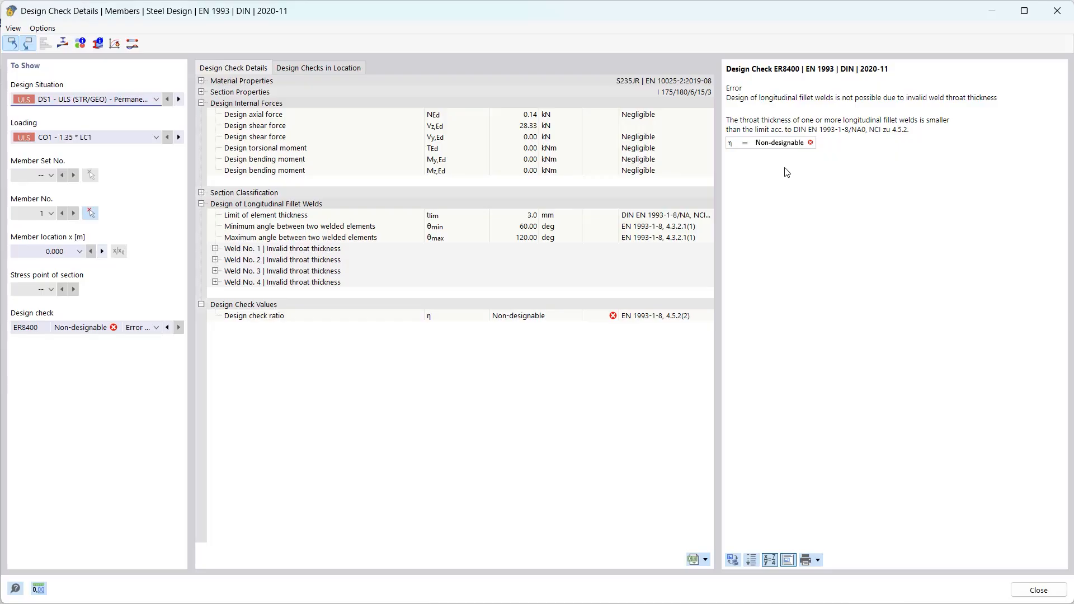
{"action": "left_click", "coordinate": [1038, 589]}
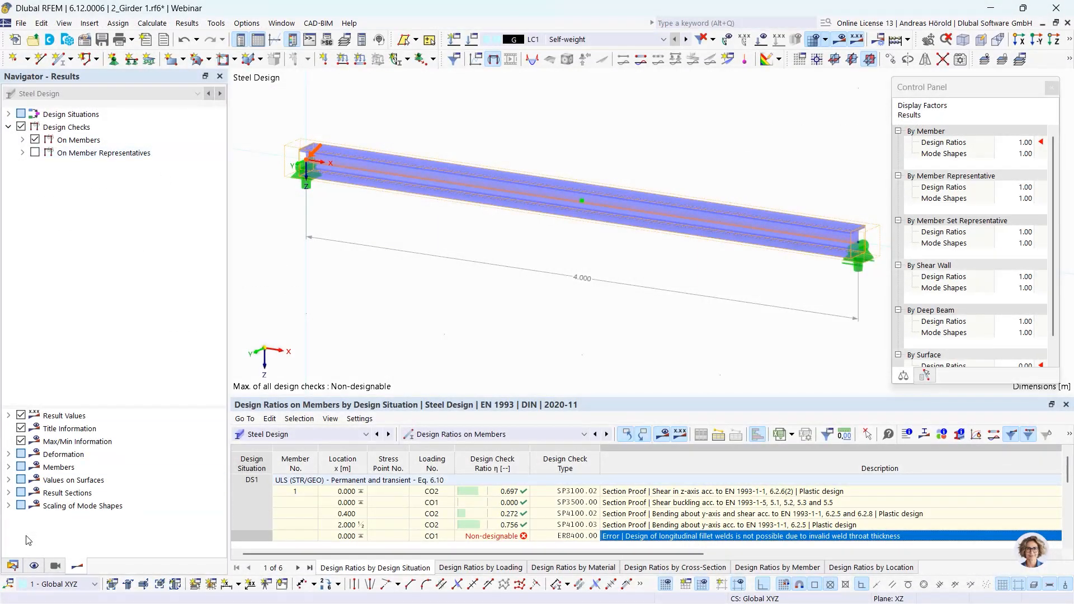
- Set the cross-section's weld size a to 4 mm
{"action": "left_click", "coordinate": [12, 565]}
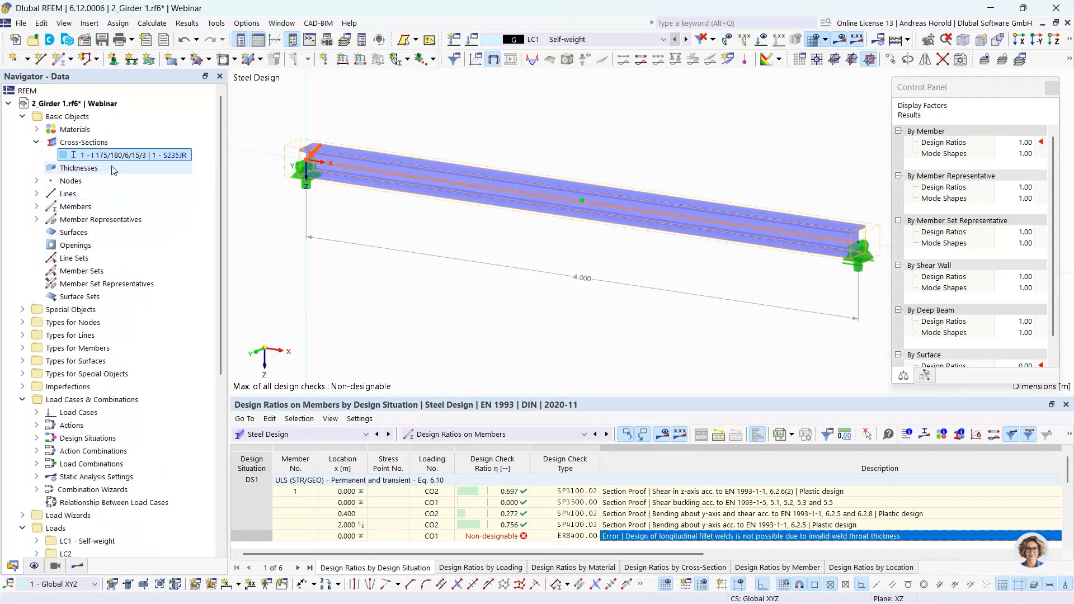
{"action": "double_click", "coordinate": [127, 157]}
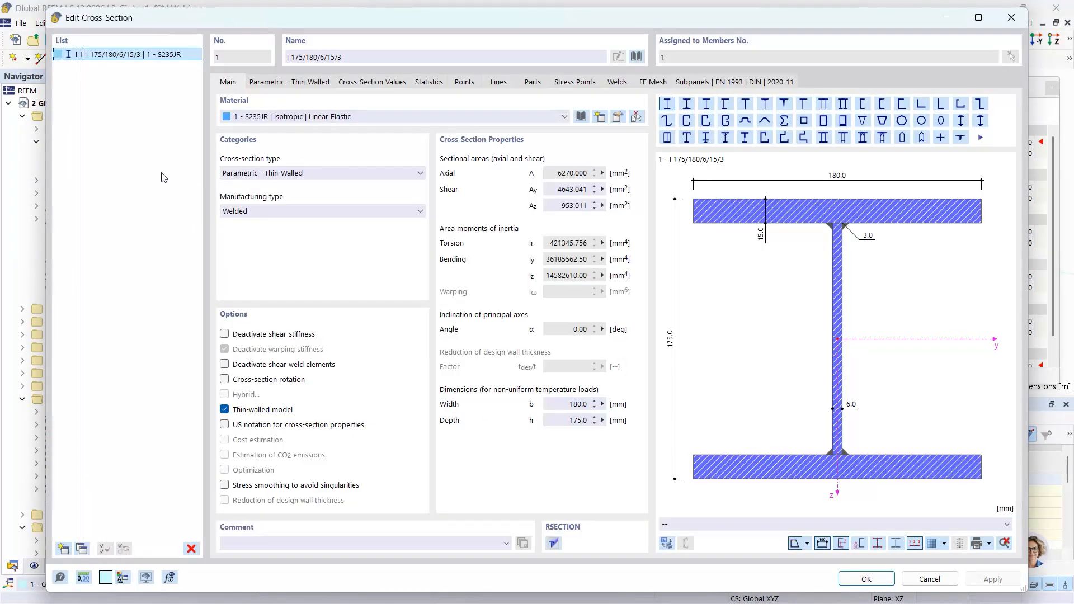
{"action": "left_click", "coordinate": [288, 83]}
{"action": "left_click", "coordinate": [347, 191]}
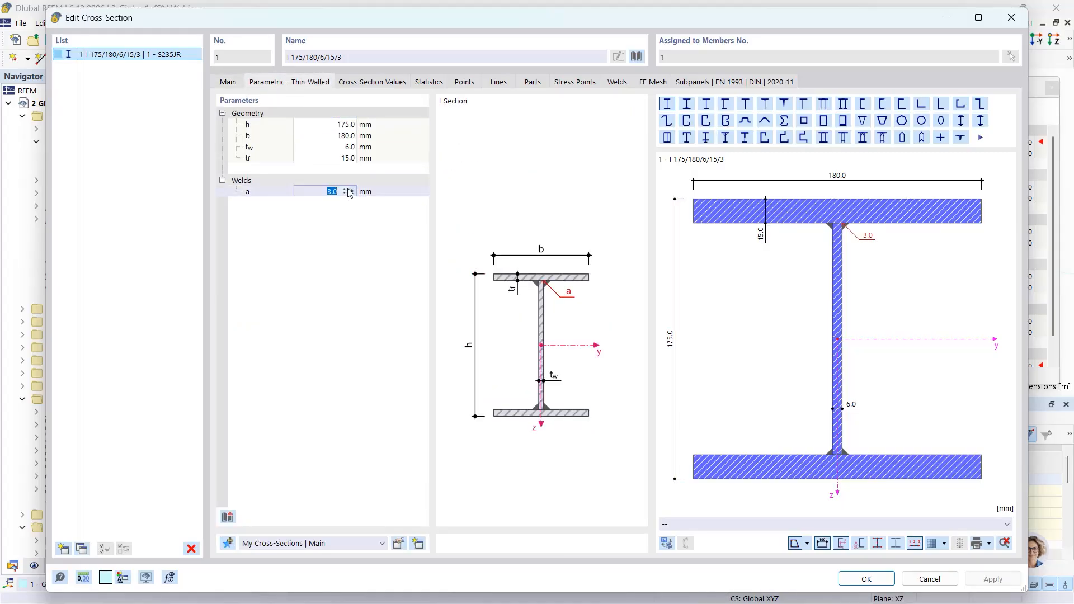
{"action": "type", "text": "4"}
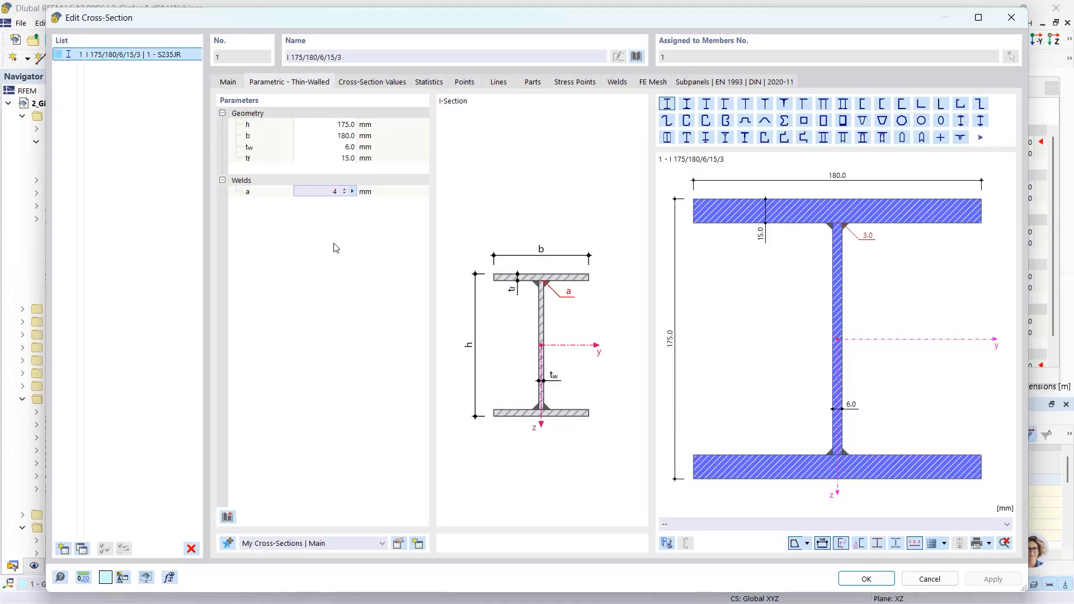
{"action": "key", "text": "Return"}
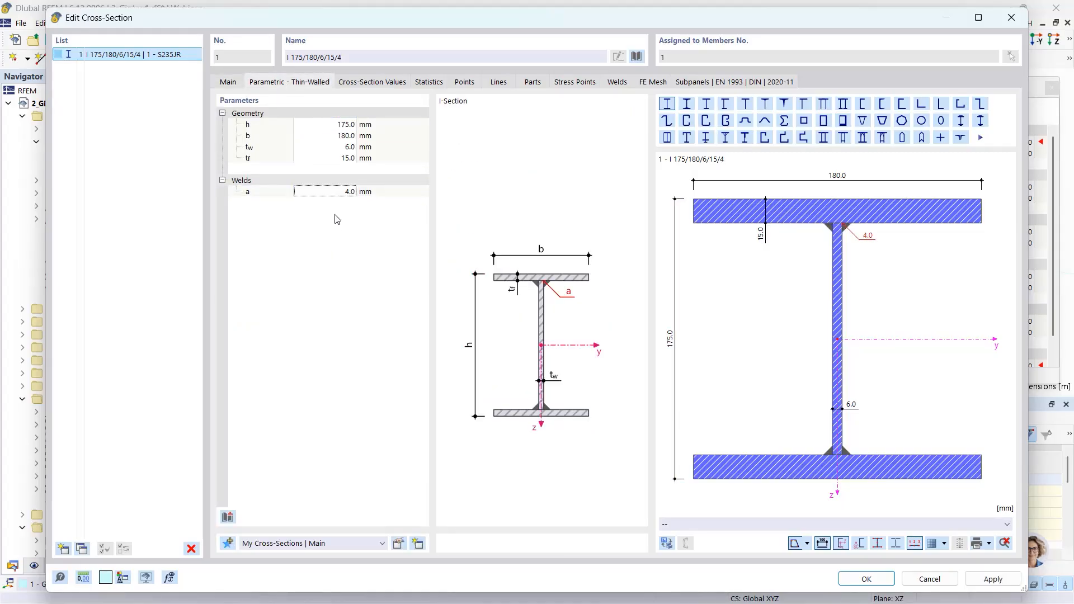
{"action": "left_click", "coordinate": [866, 579]}
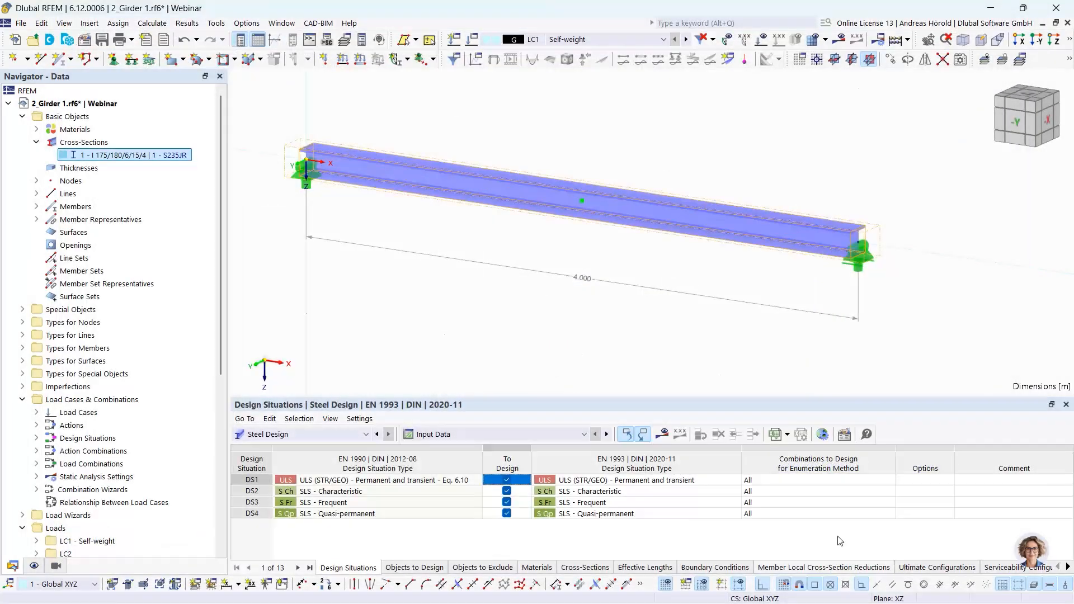
- Recalculate the steel design and review the governing longitudinal fillet weld check details for member 1
{"action": "left_click", "coordinate": [664, 435]}
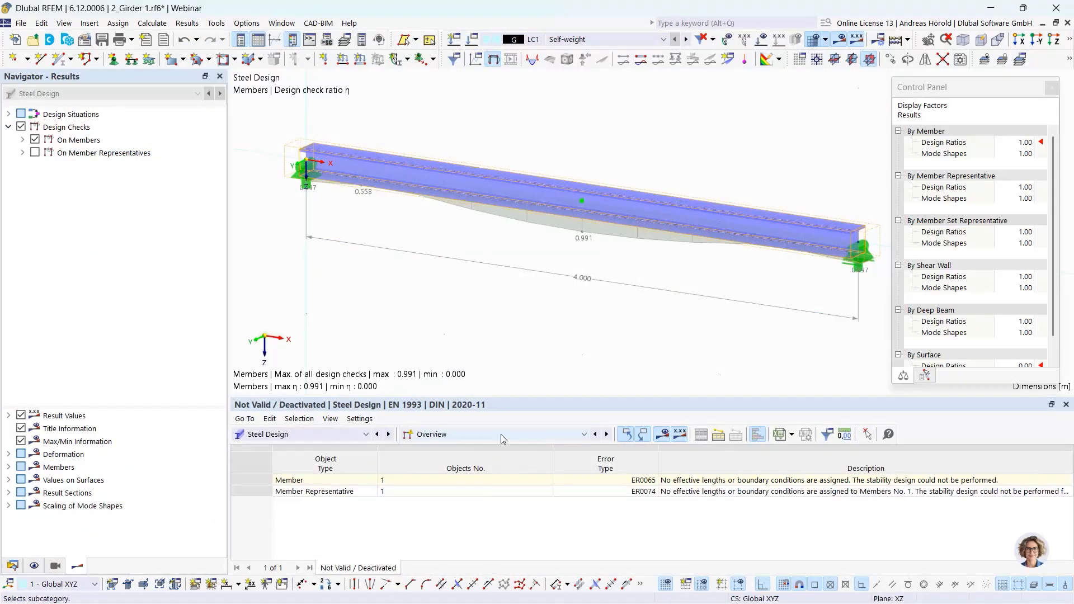
{"action": "left_click", "coordinate": [500, 435]}
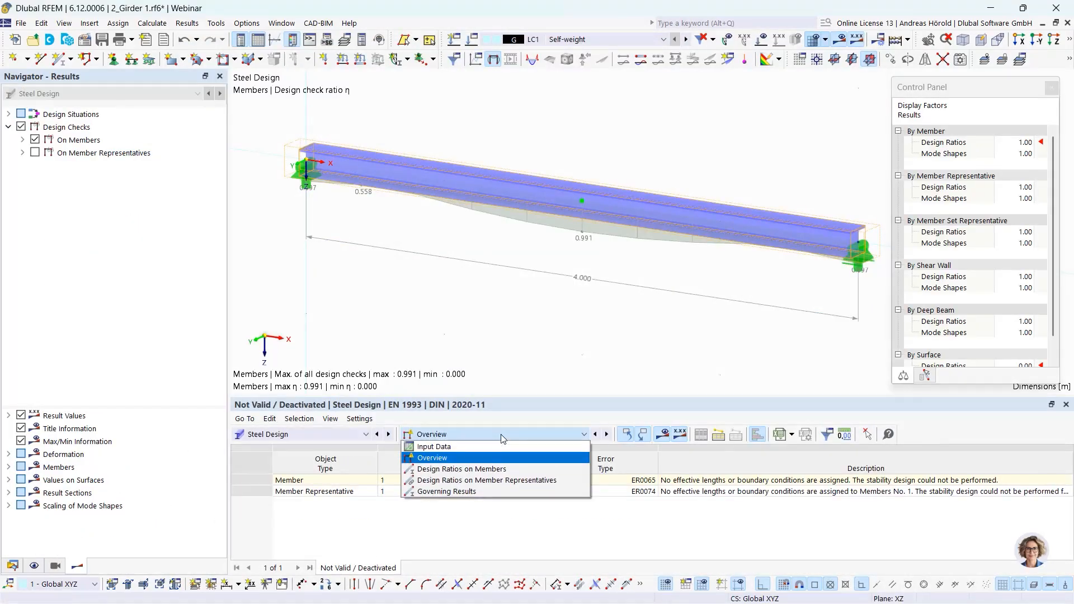
{"action": "left_click", "coordinate": [496, 470]}
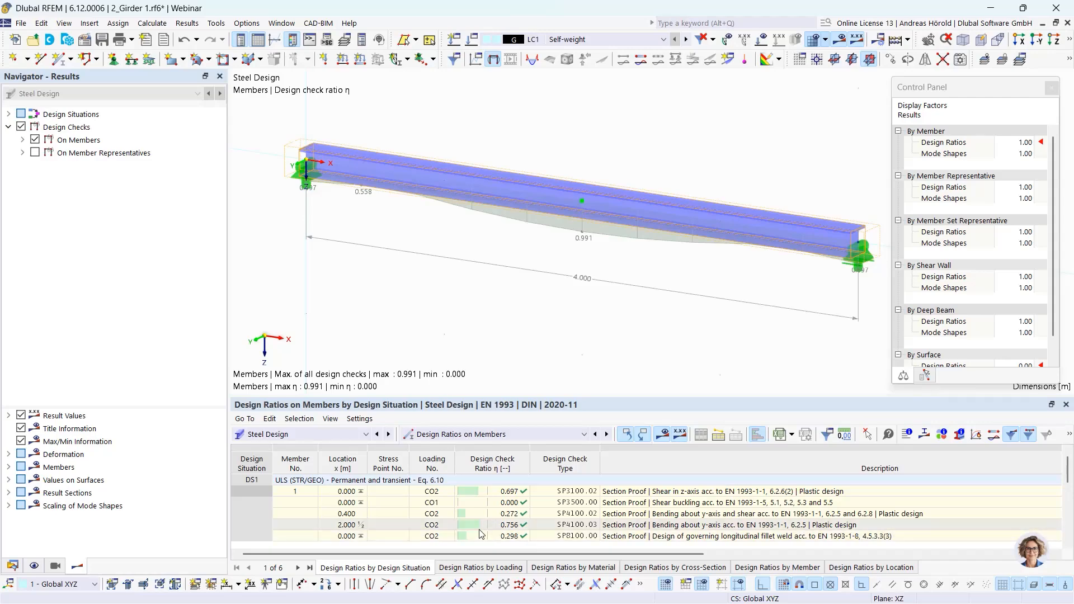
{"action": "left_click", "coordinate": [714, 536]}
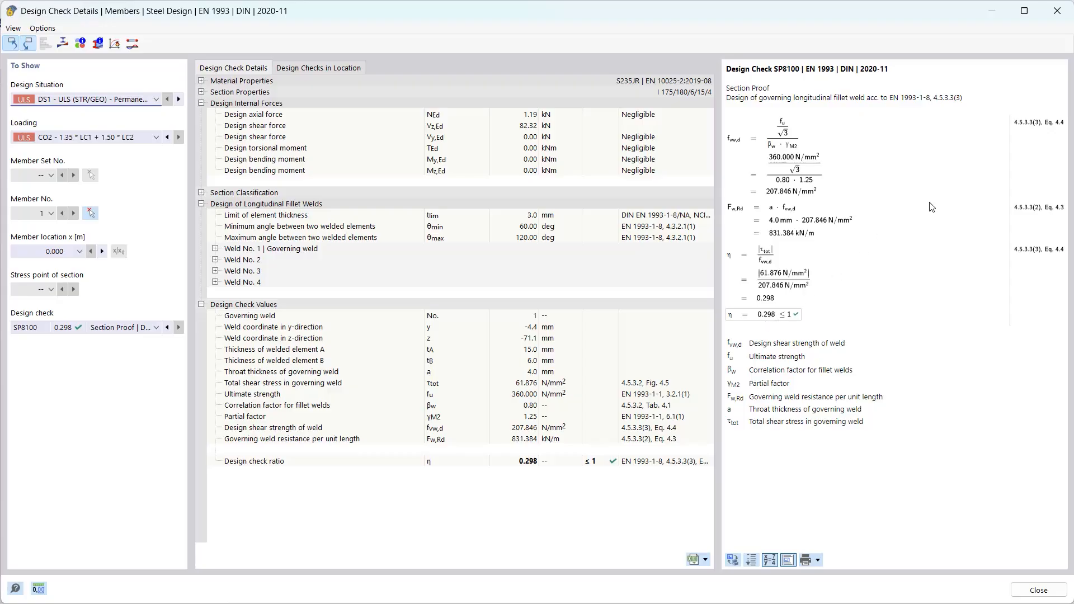
{"action": "left_click", "coordinate": [818, 561]}
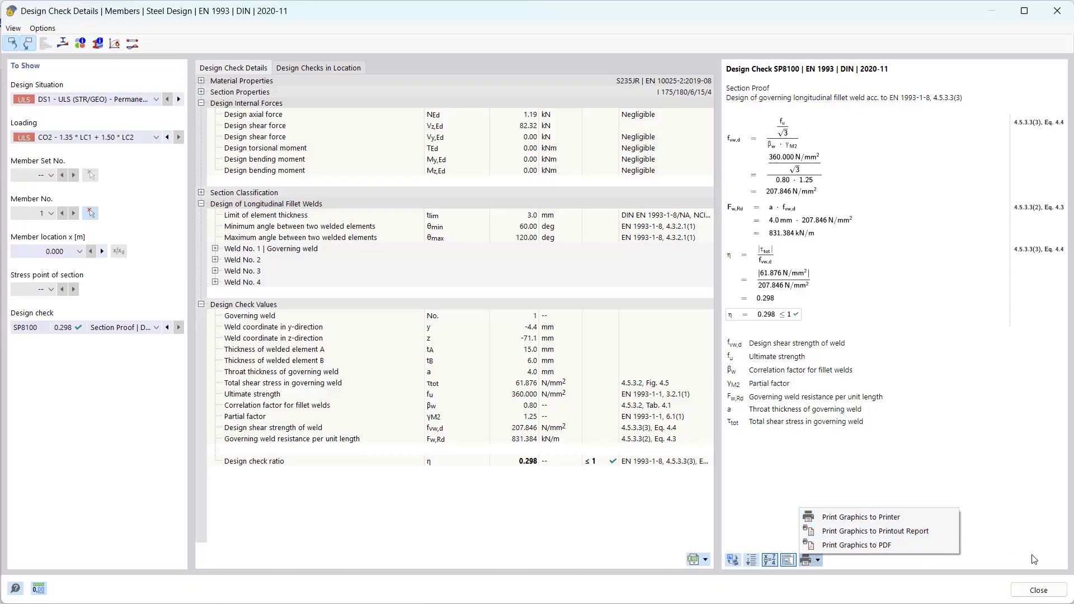
{"action": "left_click", "coordinate": [1038, 590]}
{"action": "left_click", "coordinate": [1038, 590]}
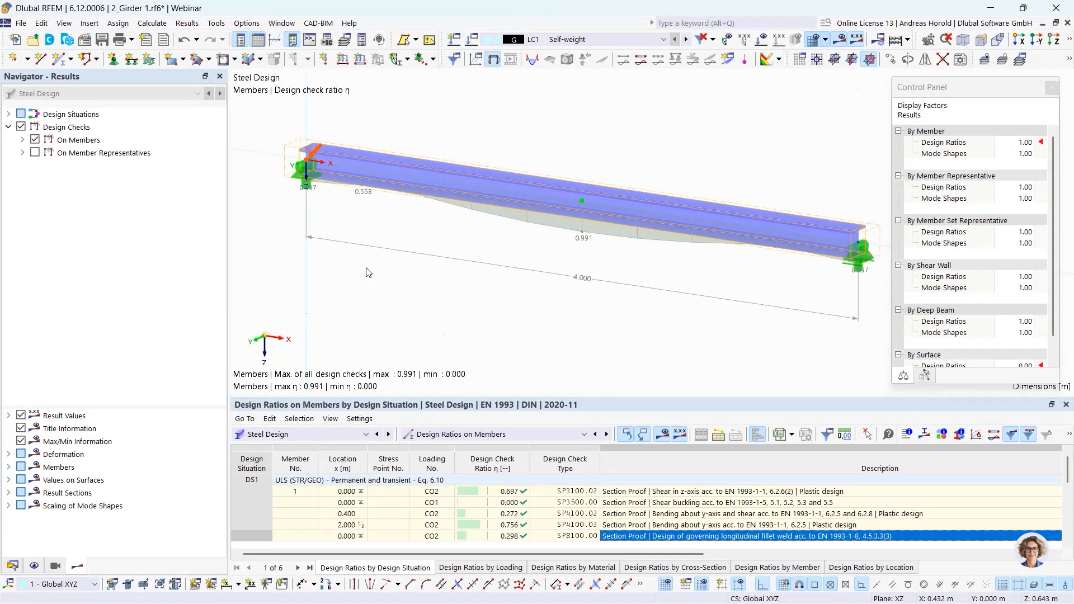
- Switch to the 3_Ceiling panel model and examine its moment mx distribution from different angles
{"action": "left_click", "coordinate": [12, 565]}
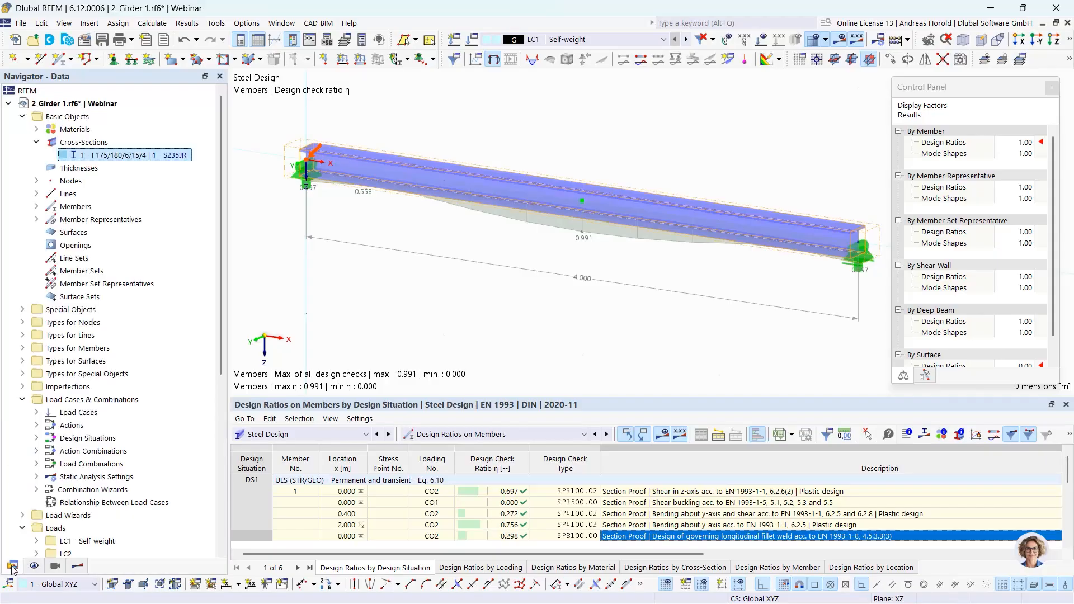
{"action": "left_click", "coordinate": [9, 104]}
{"action": "left_click", "coordinate": [77, 118]}
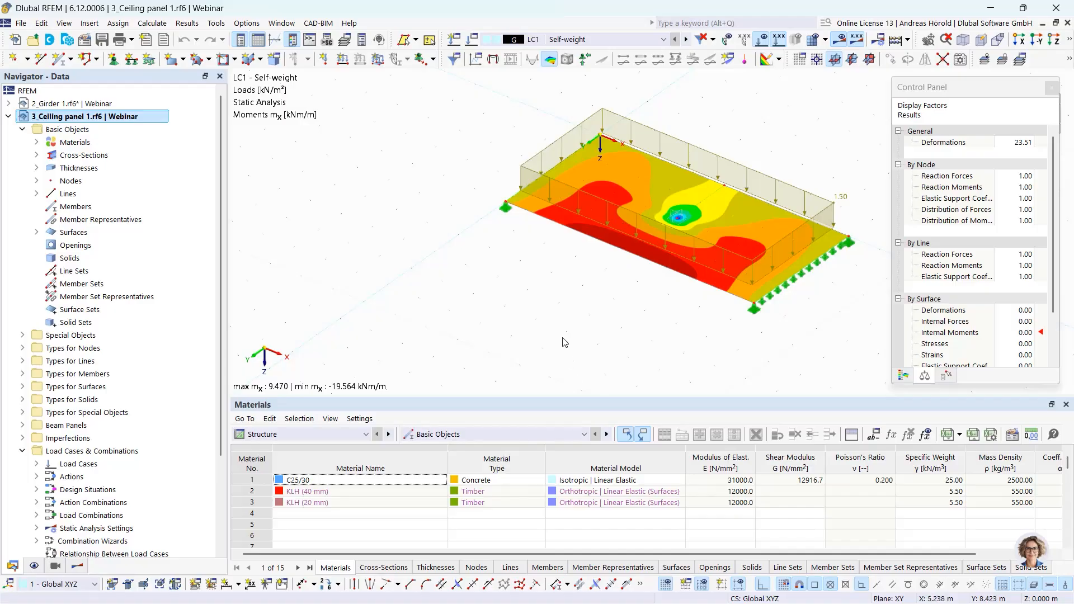
{"action": "middle_click_drag", "start_coordinate": [668, 331], "coordinate": [691, 333], "text": "ctrl"}
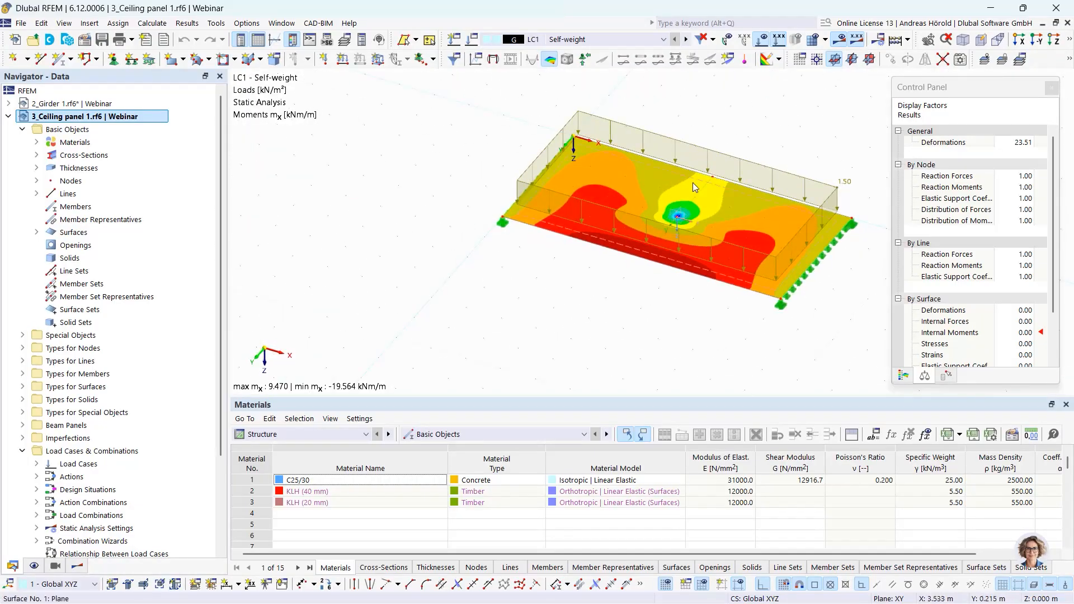
{"action": "middle_click_drag", "start_coordinate": [676, 292], "coordinate": [633, 326]}
{"action": "scroll", "coordinate": [648, 350], "scroll_direction": "up", "scroll_amount": 2}
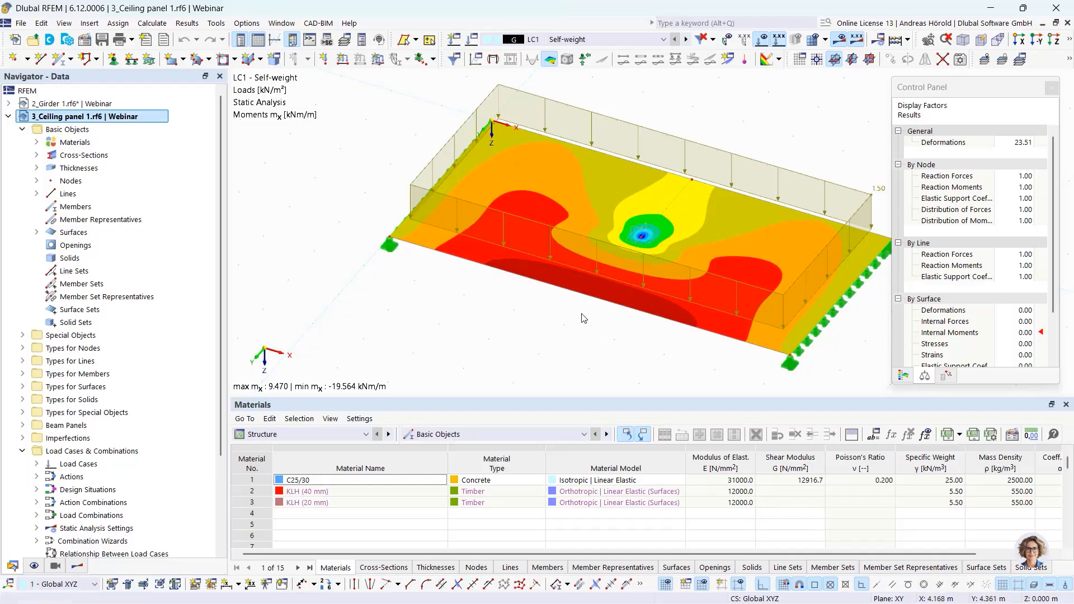
{"action": "middle_click_drag", "start_coordinate": [498, 336], "coordinate": [522, 274]}
{"action": "scroll", "coordinate": [522, 275], "scroll_direction": "down", "scroll_amount": 1}
{"action": "scroll", "coordinate": [525, 278], "scroll_direction": "down", "scroll_amount": 1}
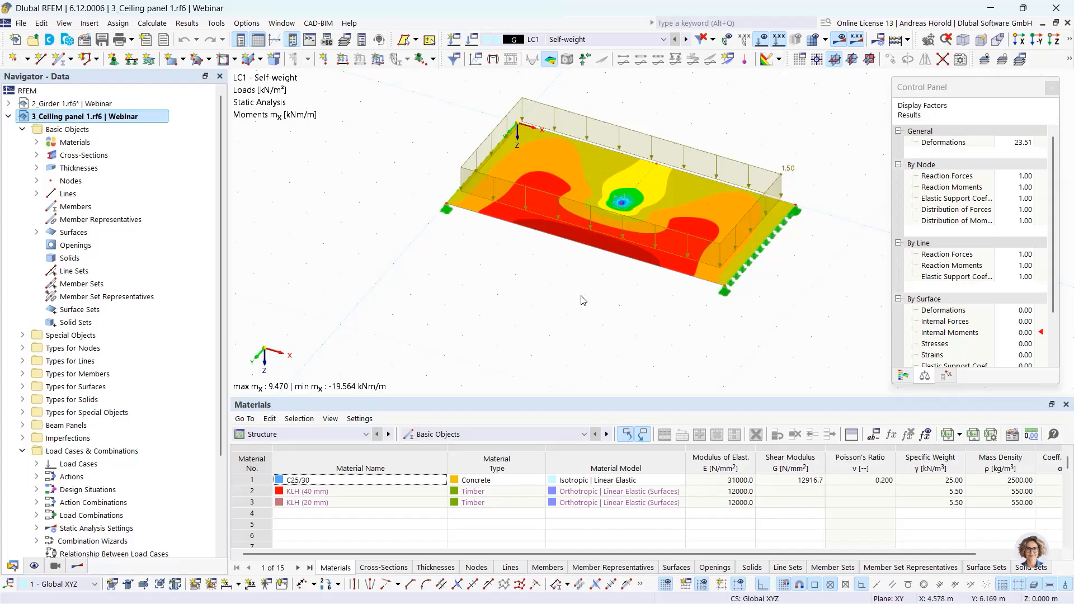
{"action": "middle_click_drag", "start_coordinate": [580, 296], "coordinate": [644, 287]}
{"action": "scroll", "coordinate": [647, 302], "scroll_direction": "down", "scroll_amount": 1}
{"action": "left_click_drag", "start_coordinate": [491, 319], "coordinate": [875, 106]}
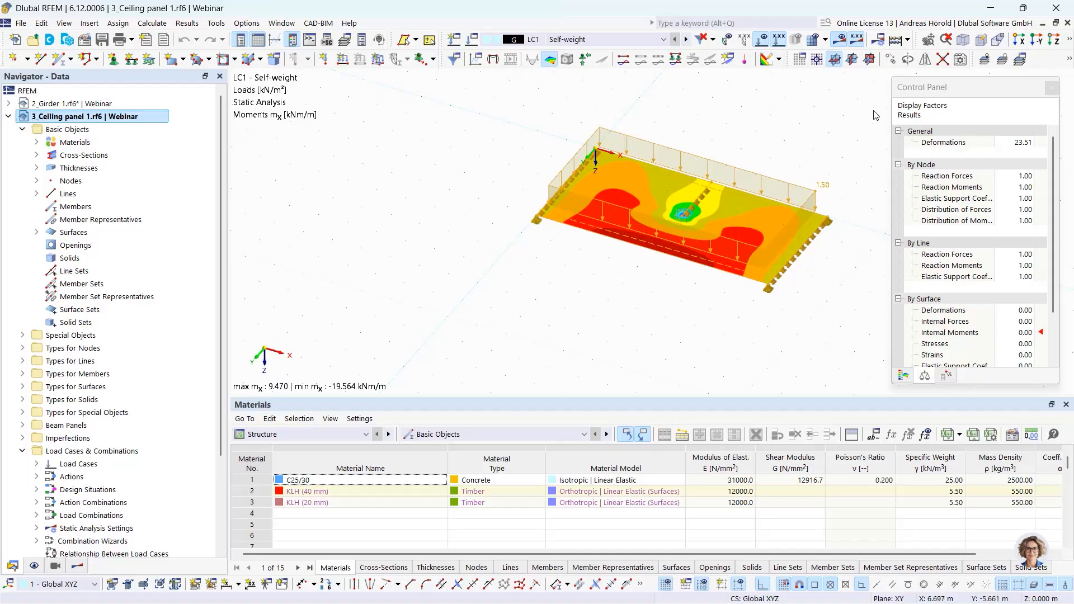
- Copy the ceiling panel once along the global Y direction, including its loading
{"action": "left_click", "coordinate": [890, 59]}
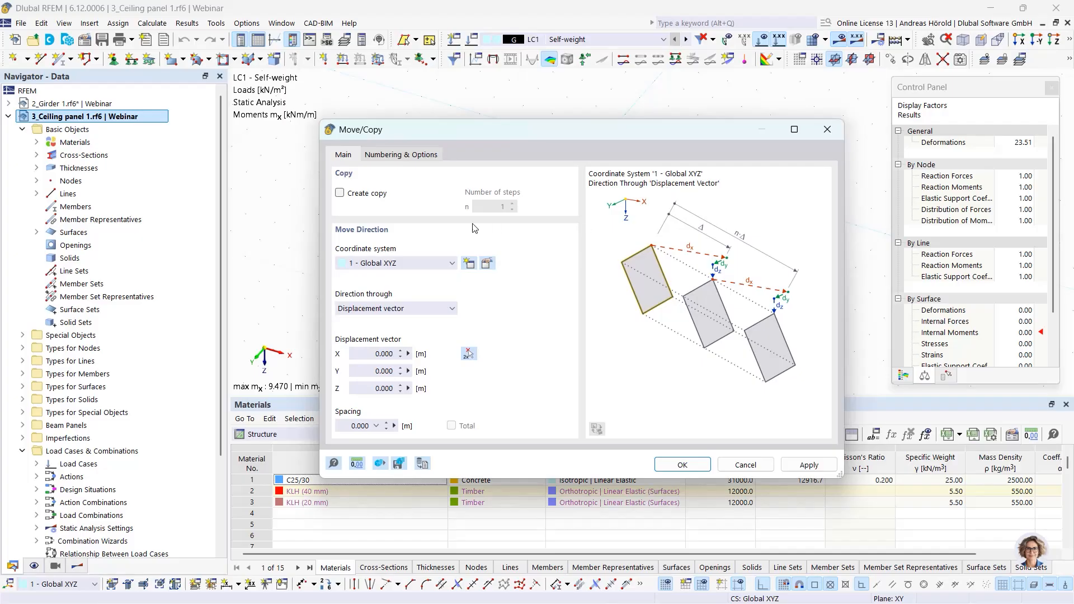
{"action": "left_click", "coordinate": [340, 193]}
{"action": "left_click", "coordinate": [361, 371]}
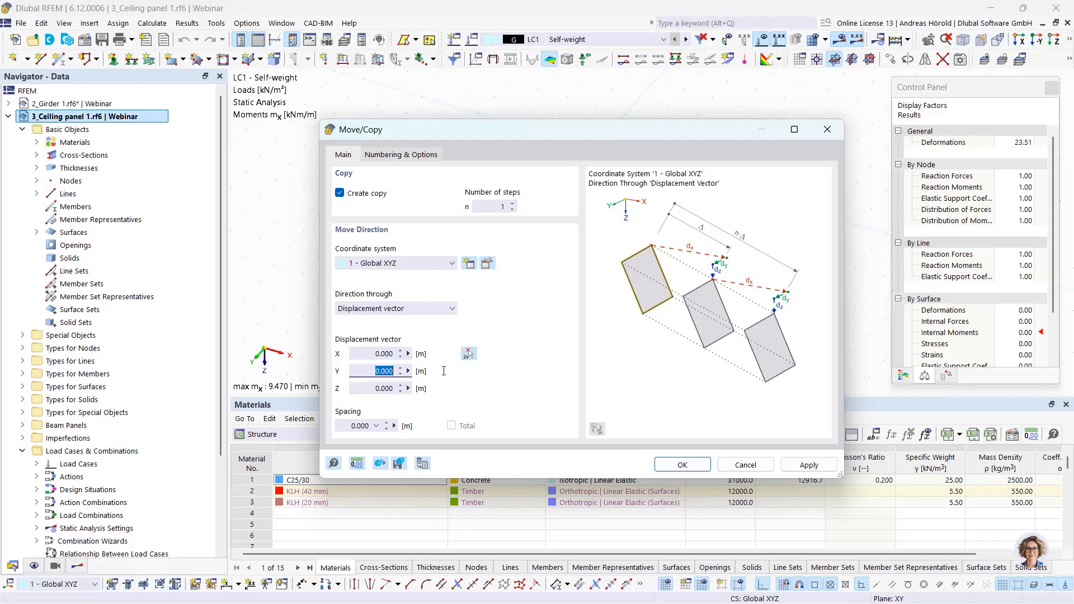
{"action": "left_click", "coordinate": [401, 155]}
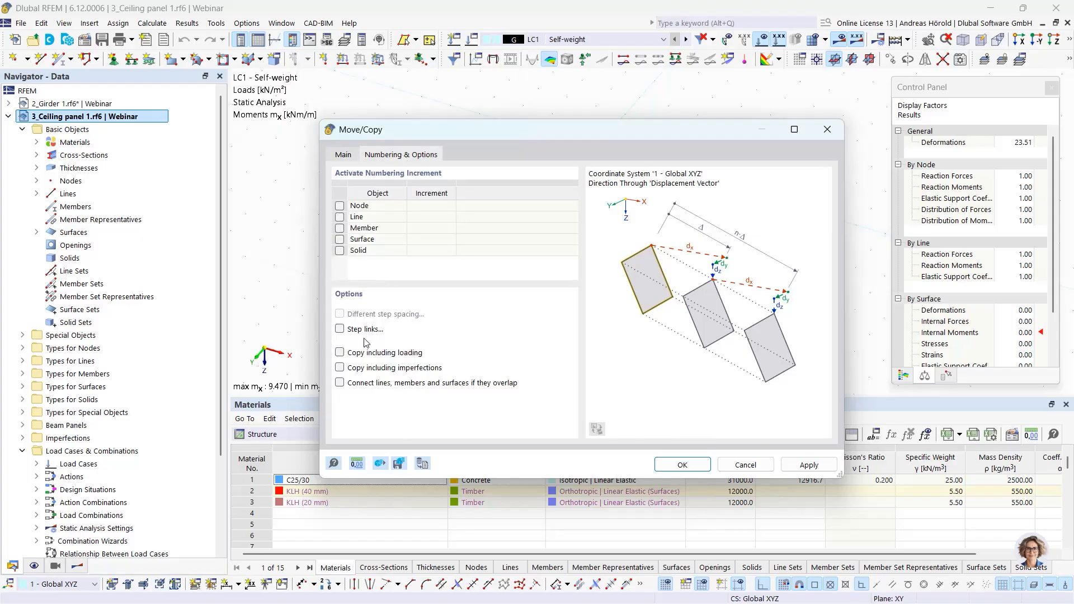
{"action": "left_click", "coordinate": [340, 353]}
{"action": "left_click", "coordinate": [681, 465]}
{"action": "left_click", "coordinate": [596, 396]}
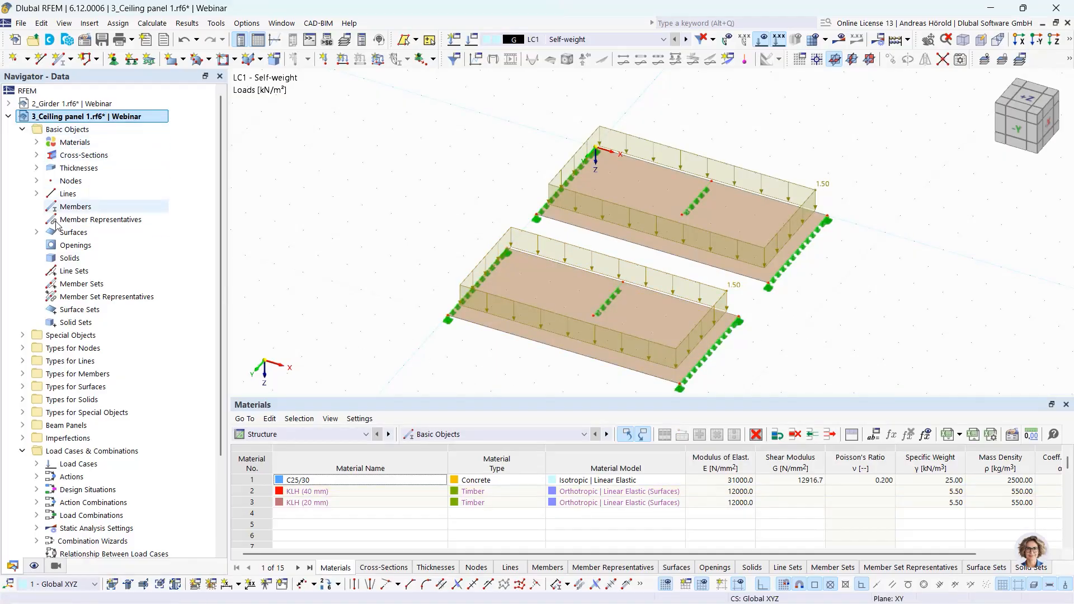
- Create a new surface results adjustment and assign it to surface 2, the copied panel
{"action": "left_click", "coordinate": [22, 335]}
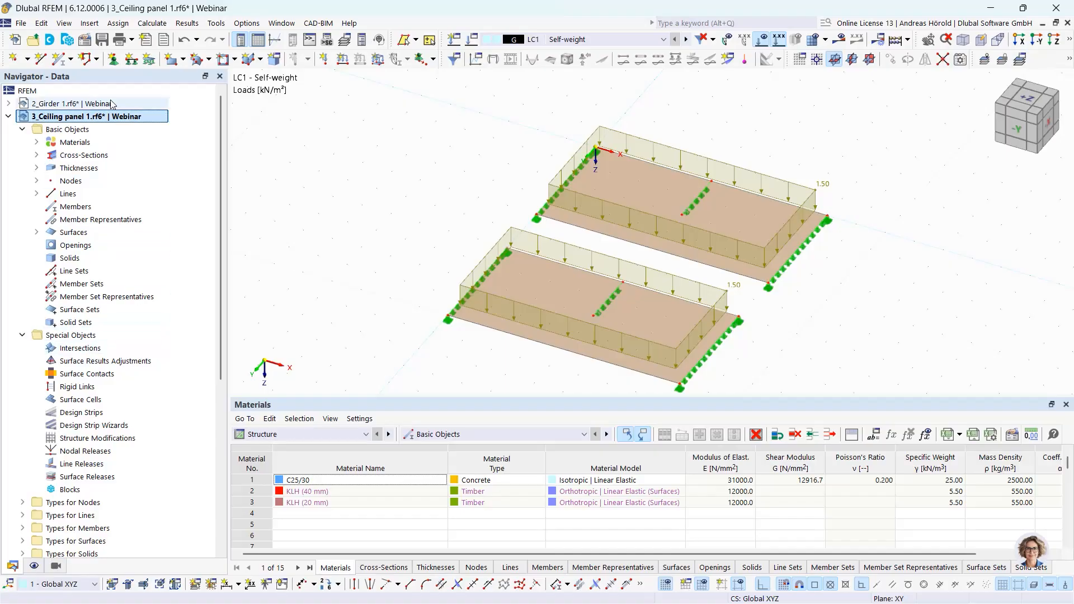
{"action": "left_click", "coordinate": [90, 24]}
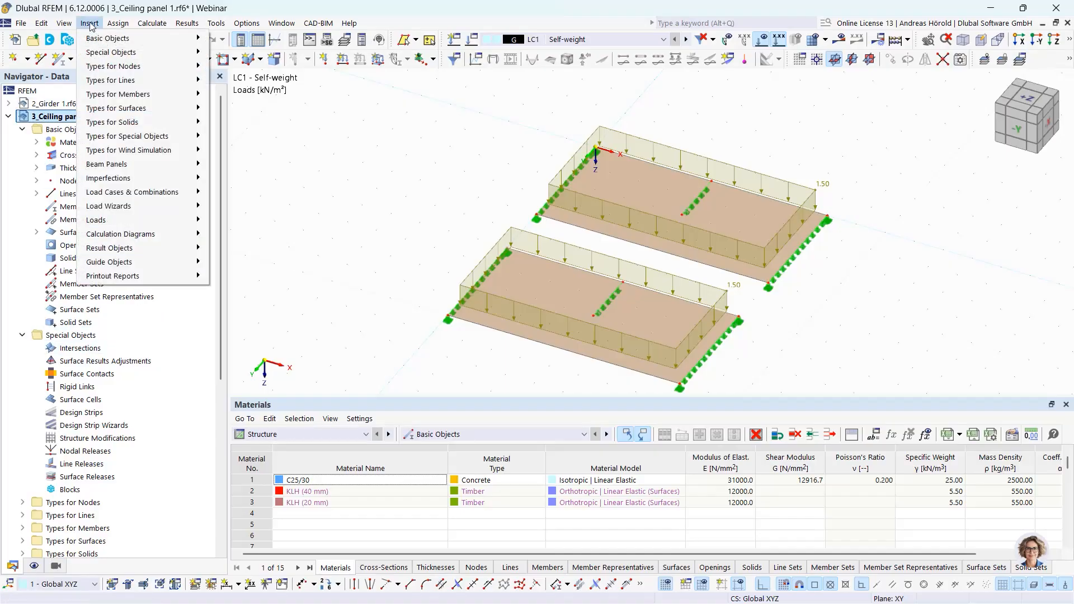
{"action": "mouse_move", "coordinate": [103, 53]}
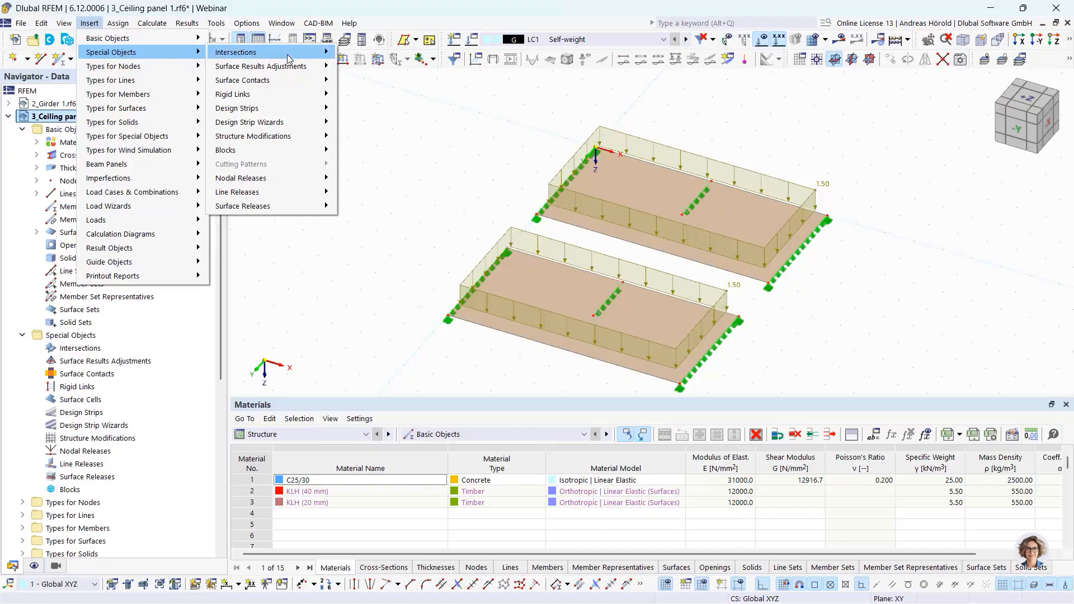
{"action": "mouse_move", "coordinate": [291, 66]}
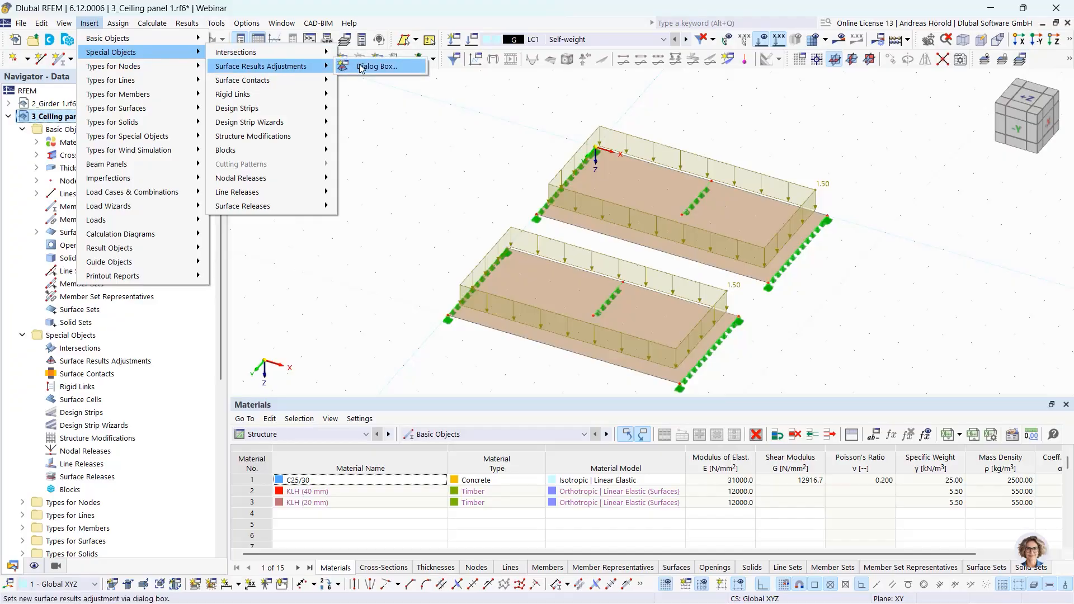
{"action": "left_click", "coordinate": [385, 68]}
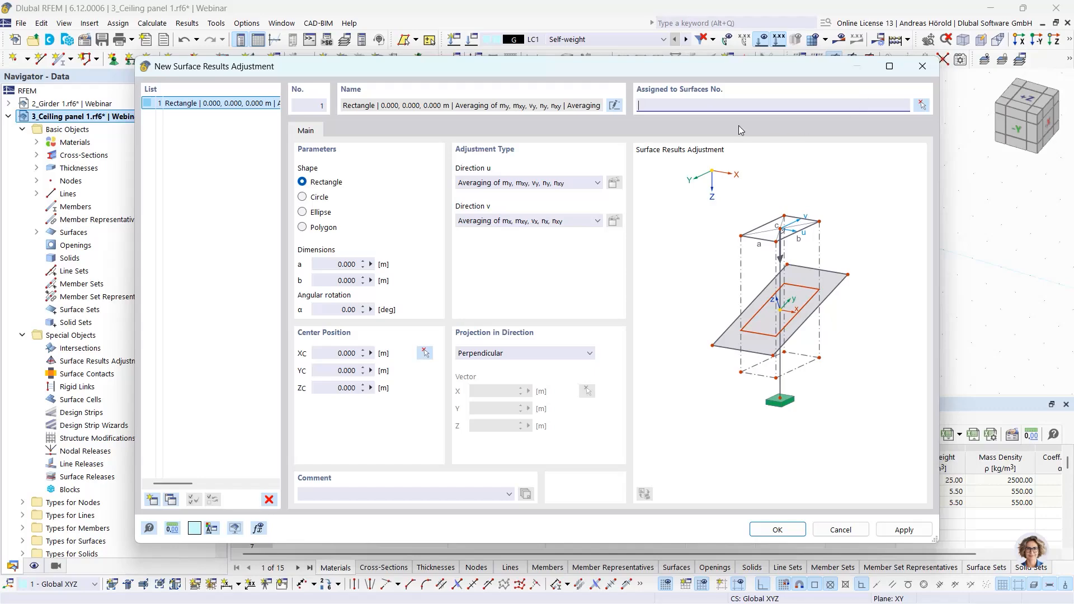
{"action": "left_click", "coordinate": [921, 105]}
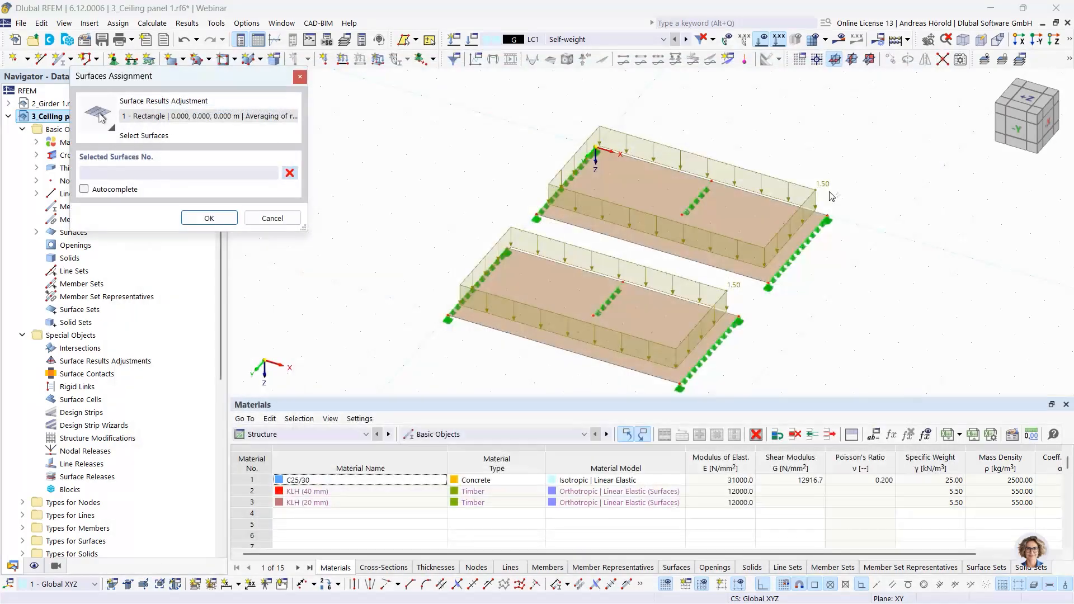
{"action": "left_click", "coordinate": [668, 297]}
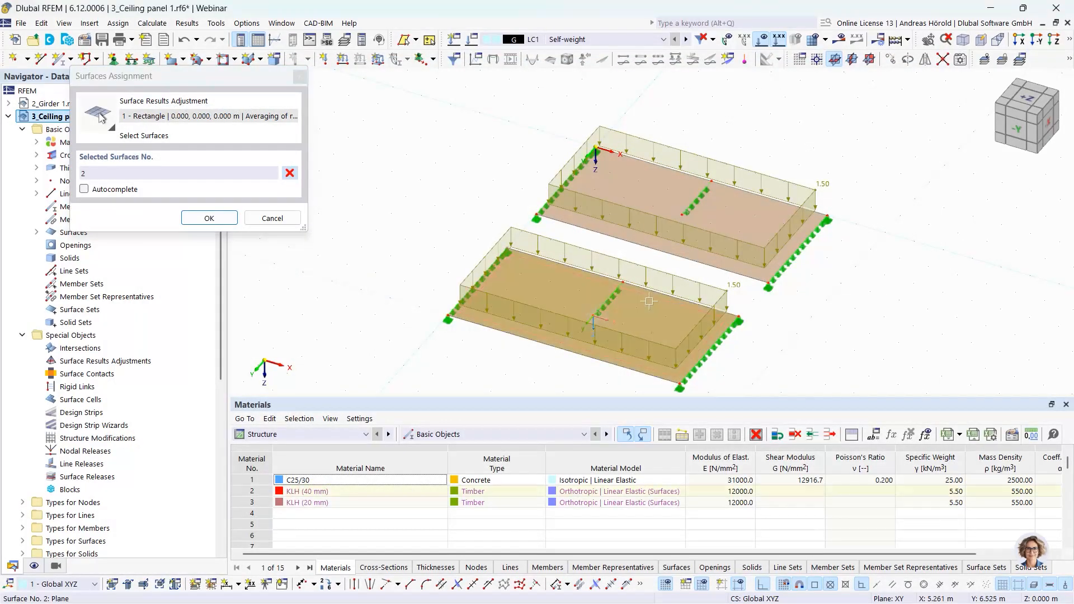
{"action": "left_click", "coordinate": [209, 220]}
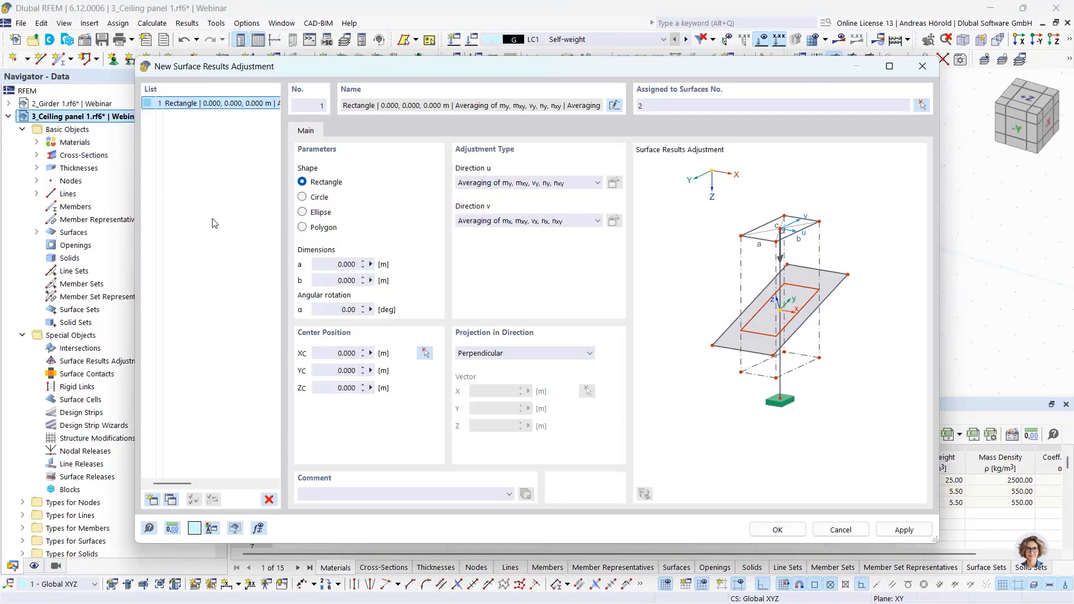
{"action": "left_click", "coordinate": [302, 199]}
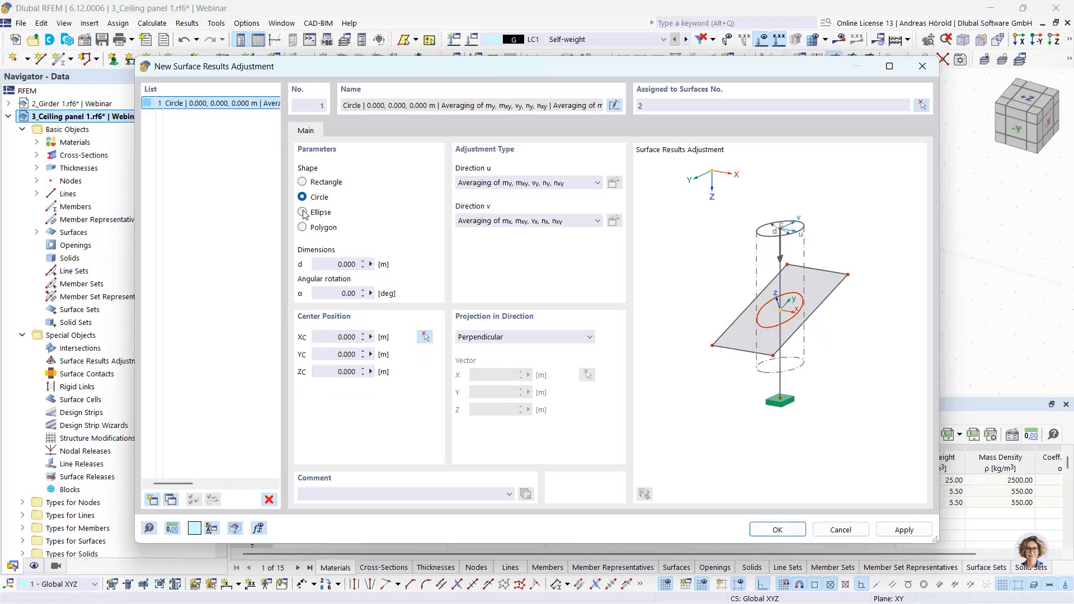
{"action": "left_click", "coordinate": [302, 212]}
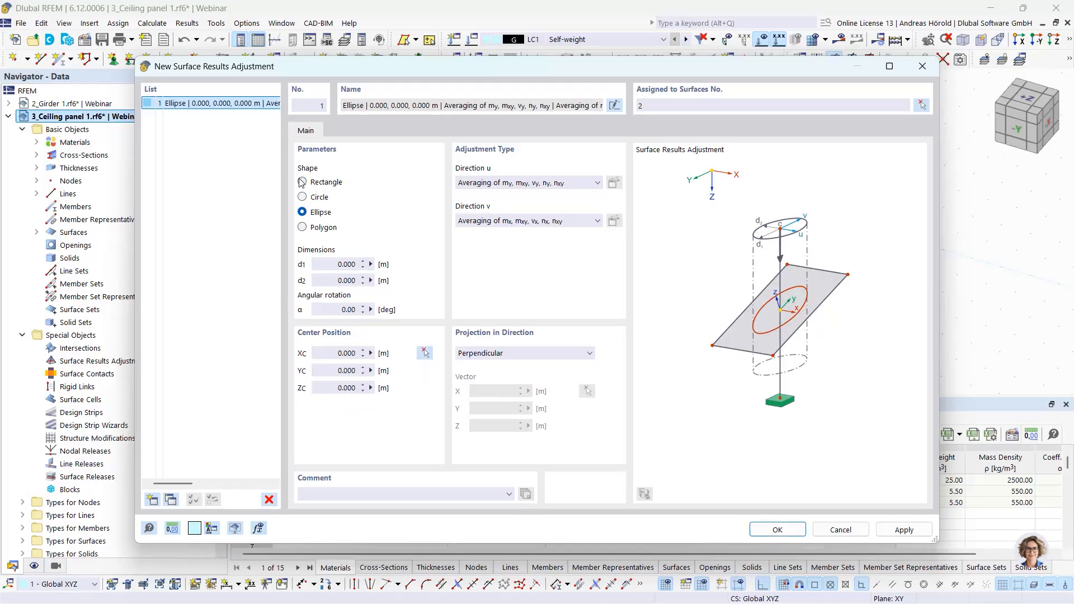
{"action": "left_click", "coordinate": [302, 182]}
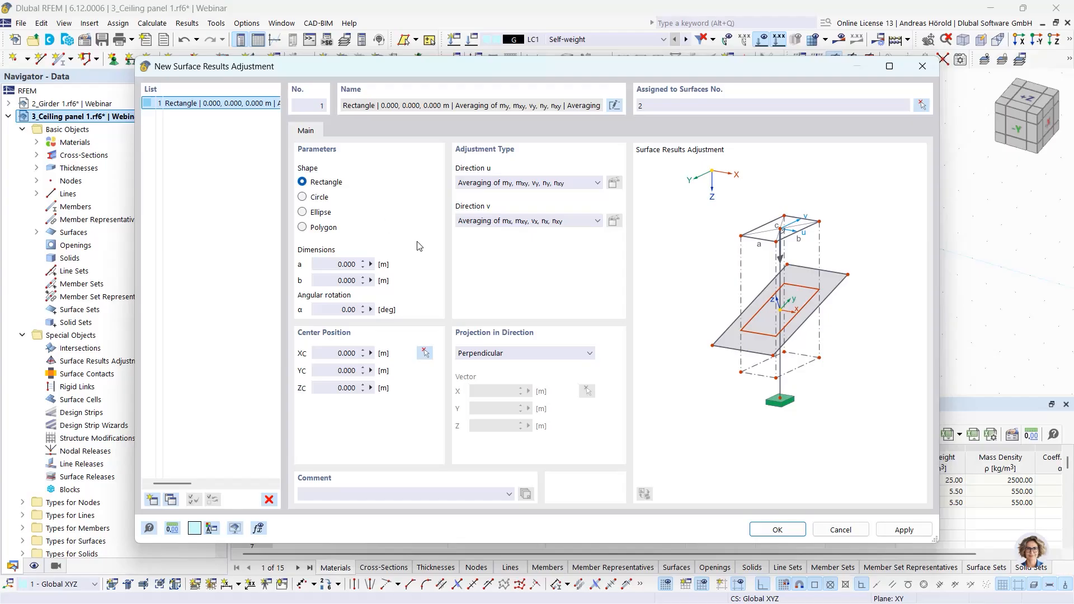
- Set the rectangular adjustment area's dimensions a and b to 0.2 m each
{"action": "double_click", "coordinate": [346, 264]}
{"action": "type", "text": "2"}
{"action": "double_click", "coordinate": [346, 280]}
{"action": "type", "text": "2"}
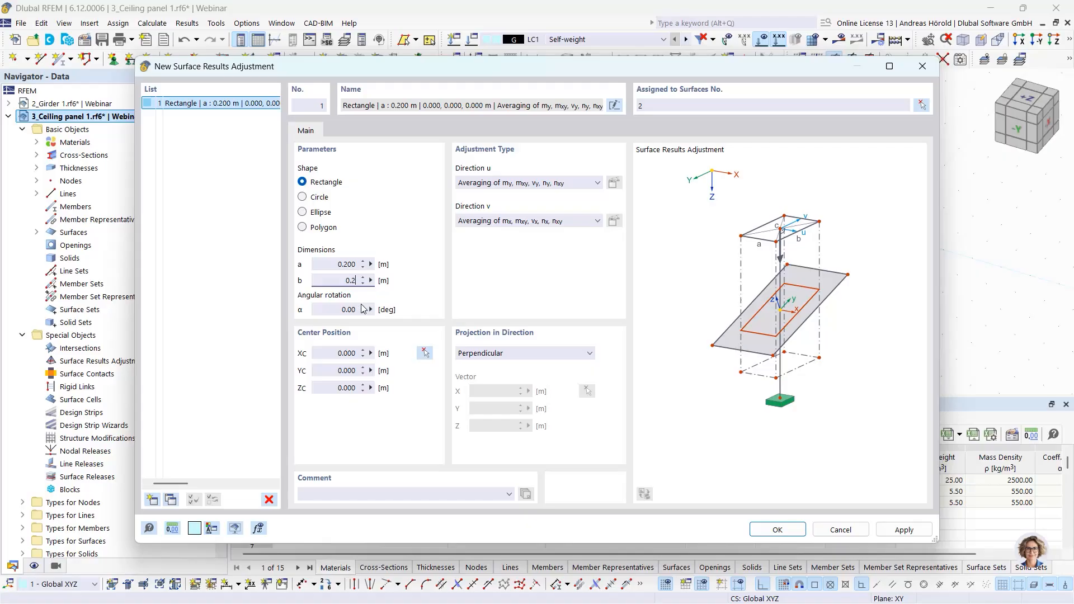
- Place the adjustment area's center at the column node, then set its Y coordinate to 7.9 m
{"action": "left_click", "coordinate": [428, 354]}
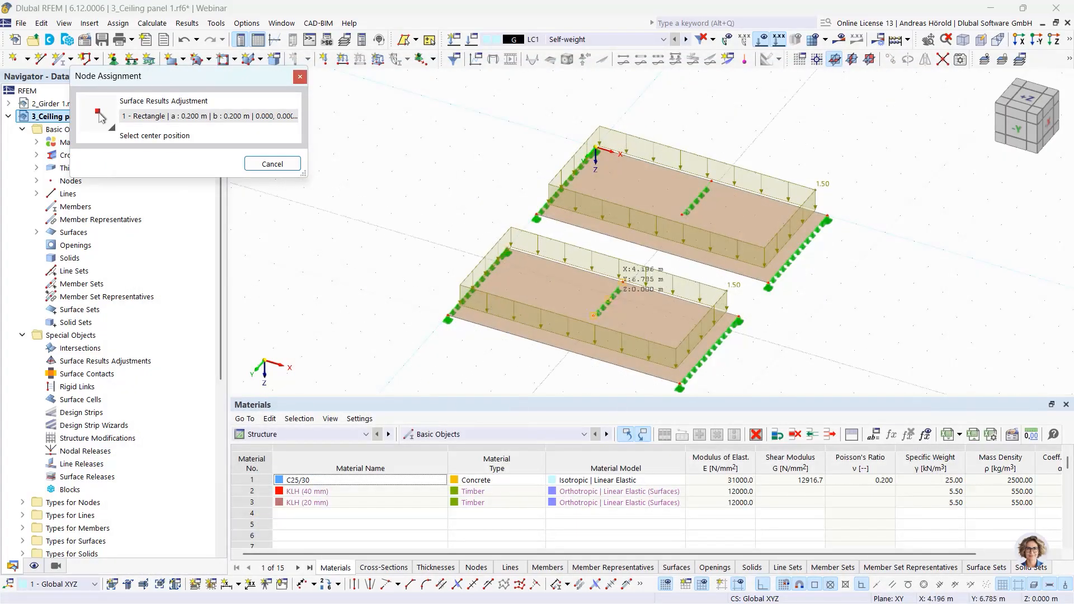
{"action": "left_click", "coordinate": [594, 317]}
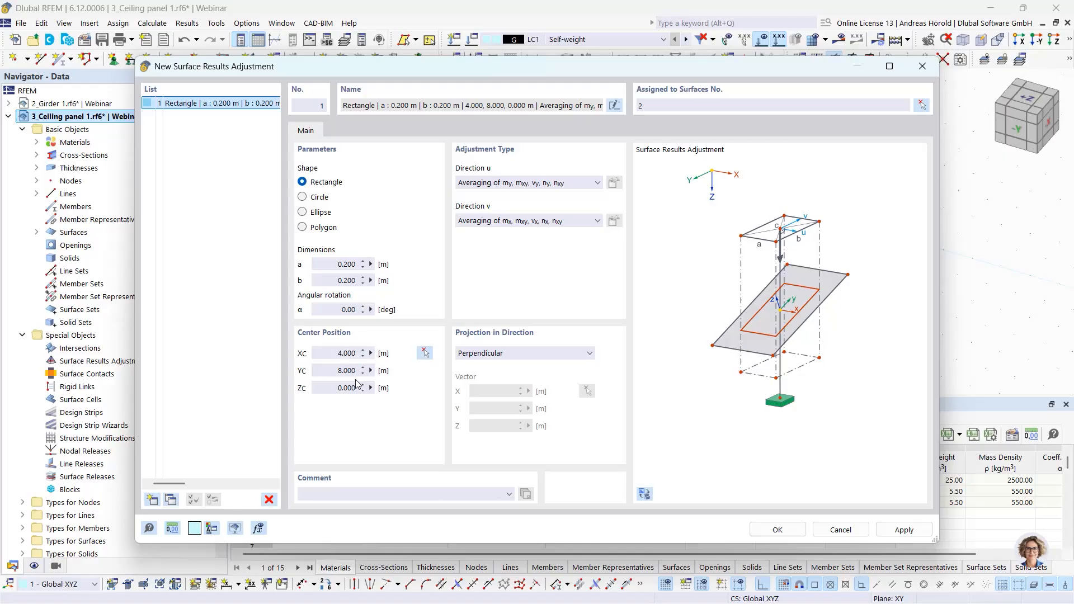
{"action": "left_click_drag", "start_coordinate": [337, 372], "coordinate": [383, 369]}
{"action": "type", "text": "7"}
{"action": "left_click", "coordinate": [345, 386]}
- Review the available adjustment types for directions u and v
{"action": "left_click", "coordinate": [597, 185]}
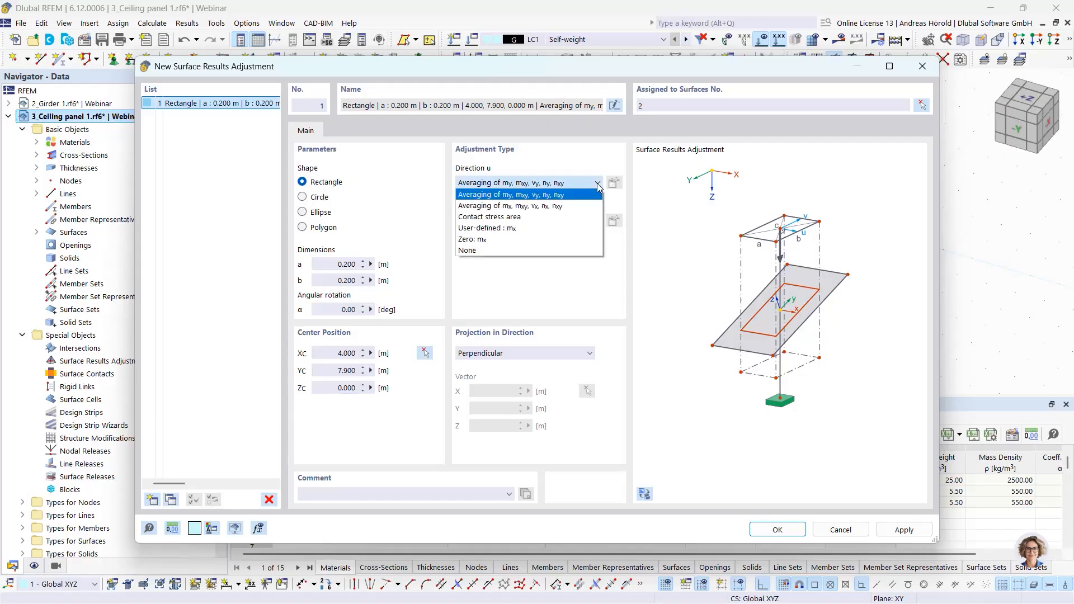
{"action": "left_click", "coordinate": [598, 184]}
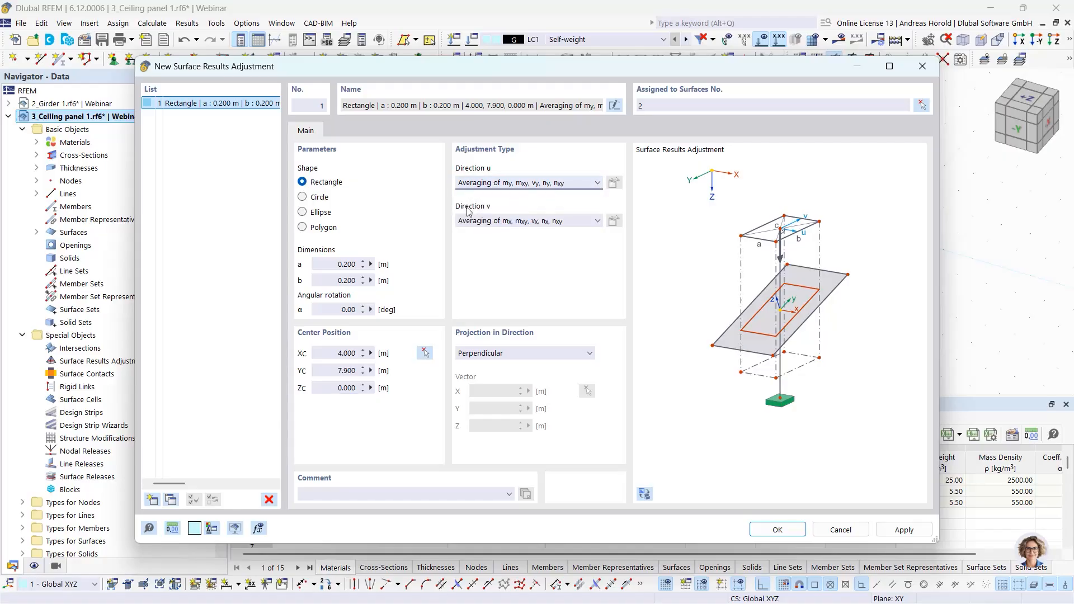
{"action": "left_click", "coordinate": [553, 222]}
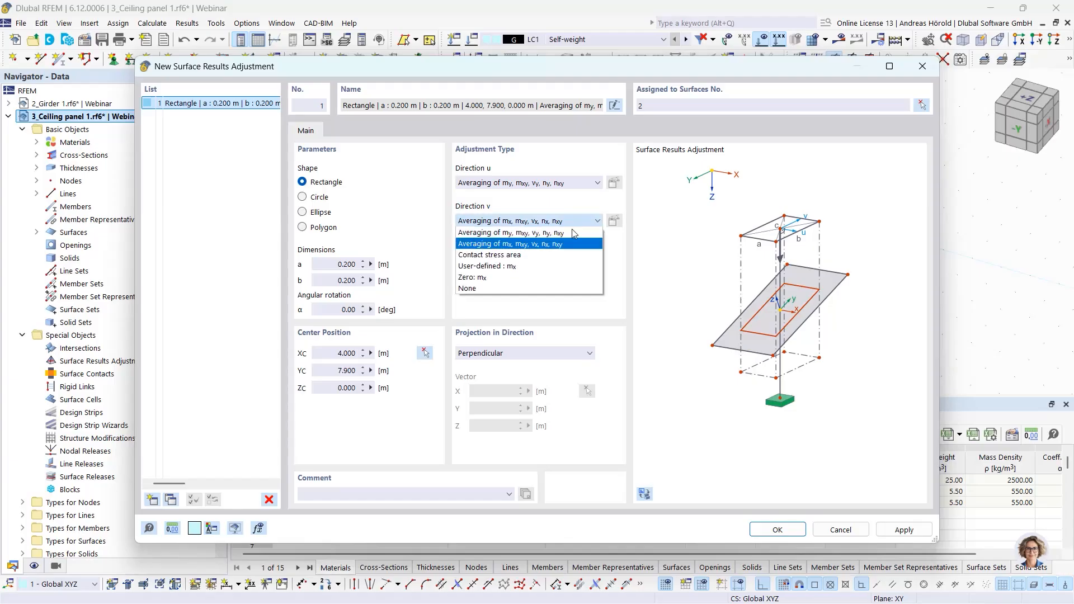
{"action": "left_click", "coordinate": [625, 250]}
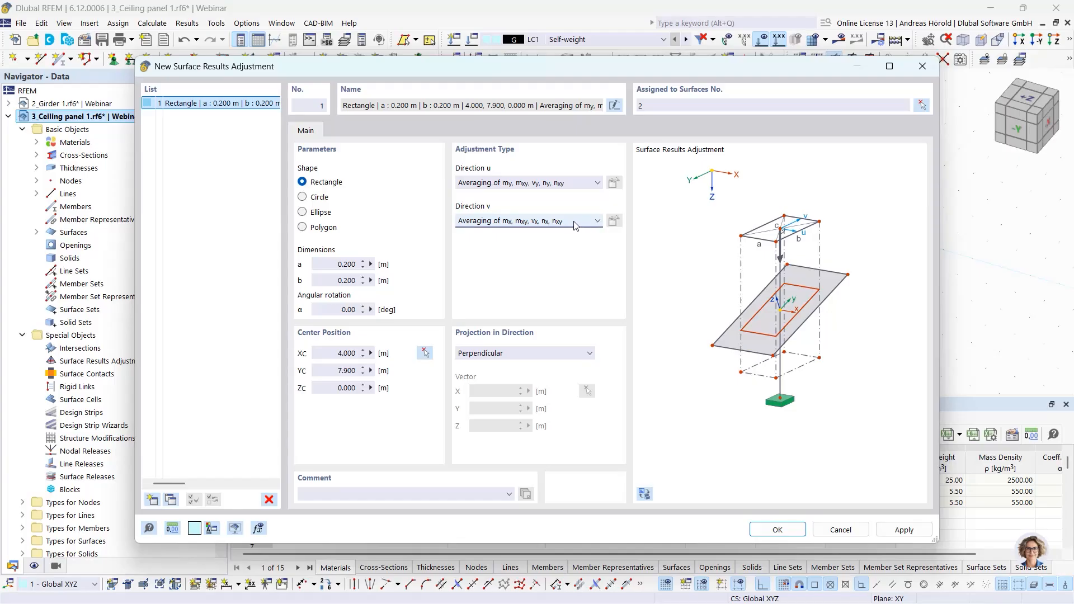
- Try the User-defined, Zero: mx and None adjustment types for direction u before returning to averaging of my, mxy, vy, ny, nxy
{"action": "left_click", "coordinate": [597, 184]}
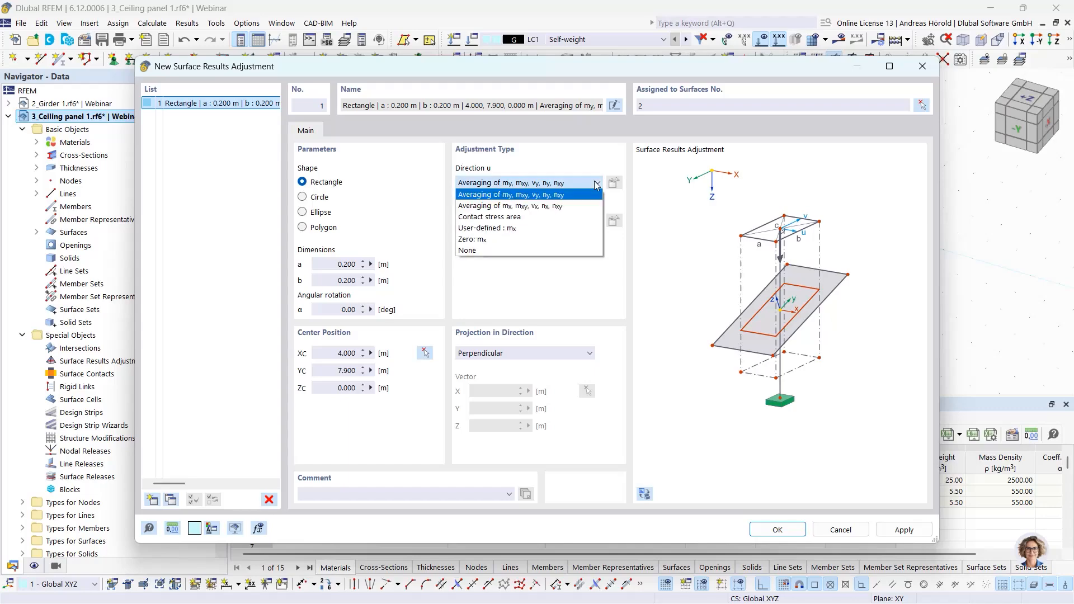
{"action": "left_click", "coordinate": [575, 228]}
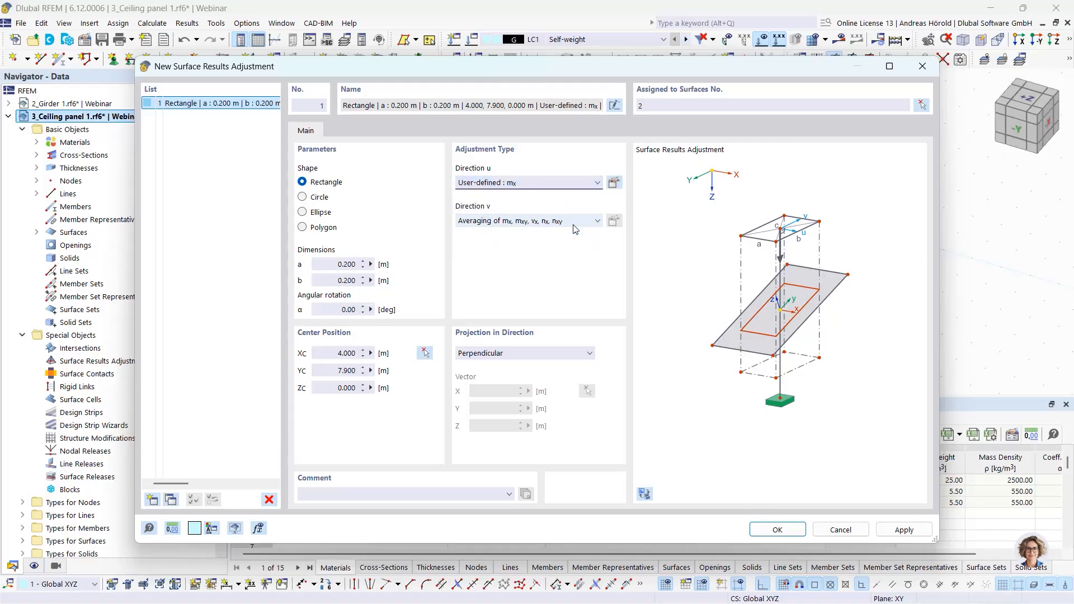
{"action": "left_click", "coordinate": [613, 183]}
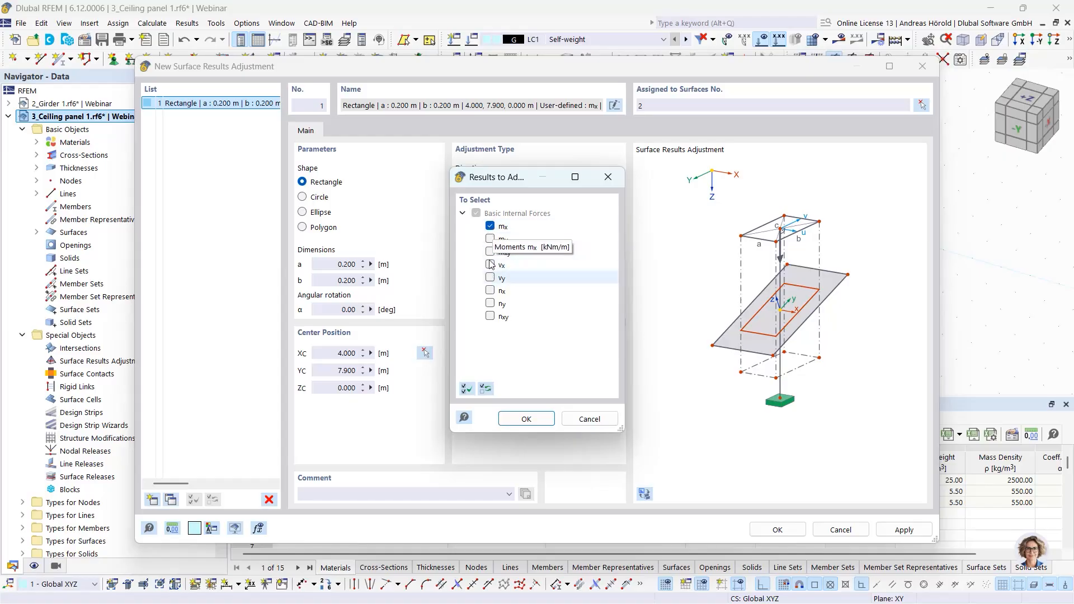
{"action": "left_click", "coordinate": [490, 239]}
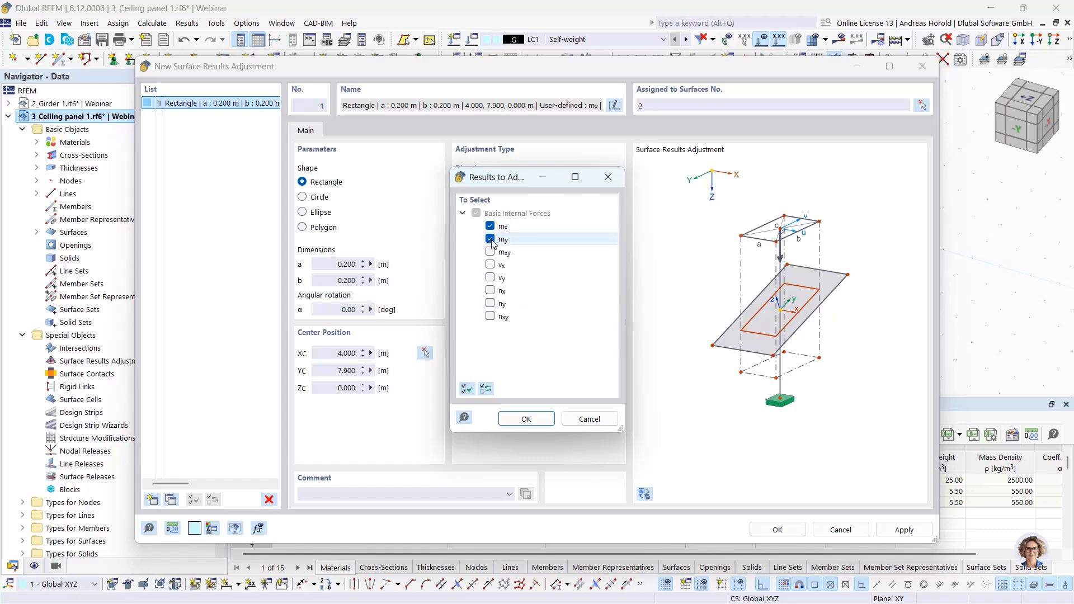
{"action": "left_click", "coordinate": [590, 421]}
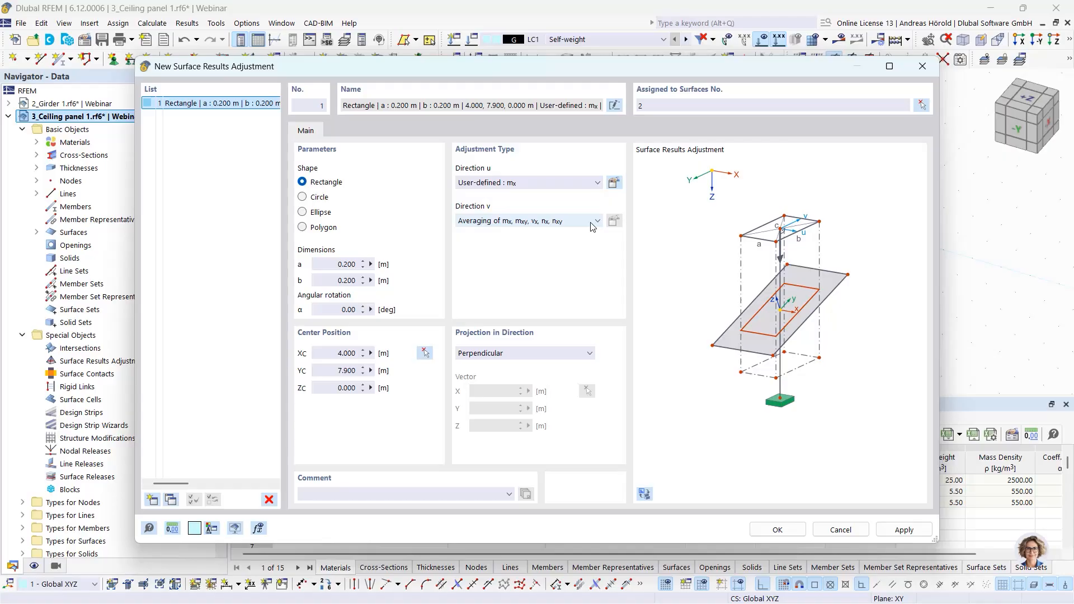
{"action": "left_click", "coordinate": [597, 182]}
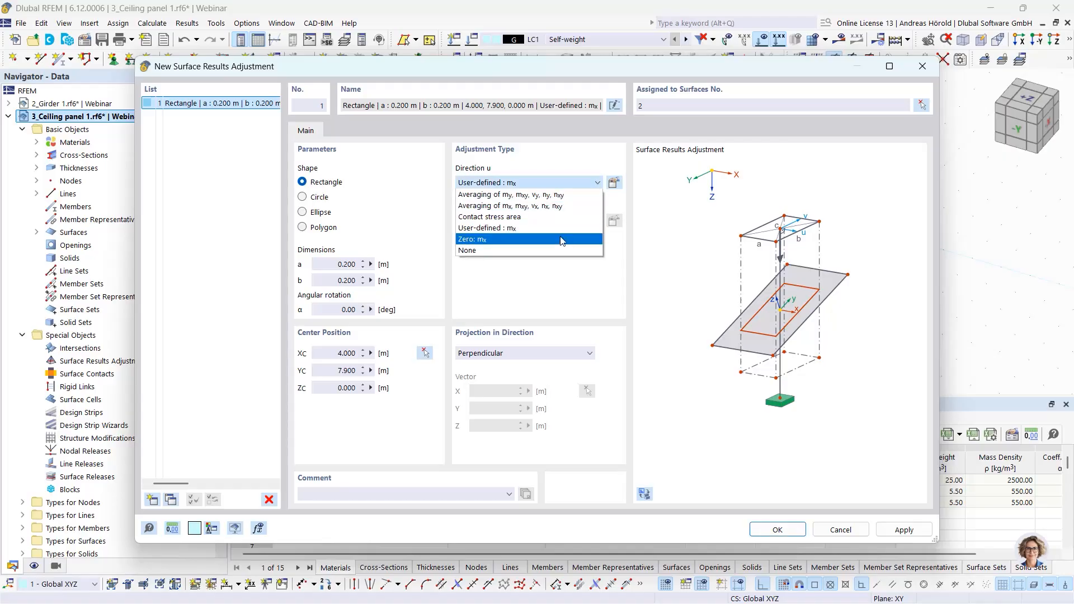
{"action": "left_click", "coordinate": [562, 241]}
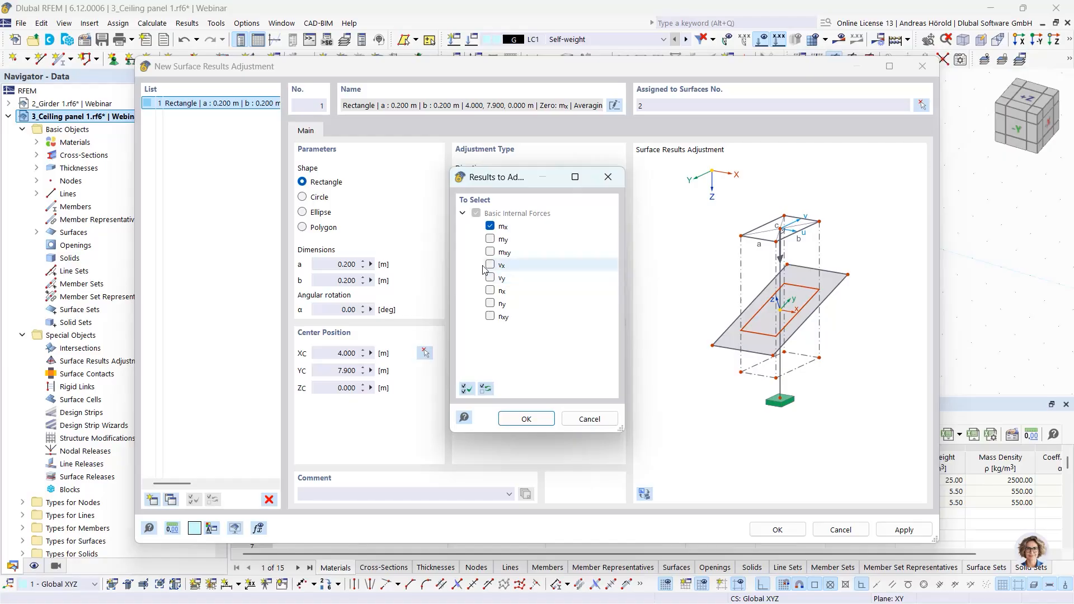
{"action": "left_click", "coordinate": [586, 419]}
{"action": "left_click", "coordinate": [598, 183]}
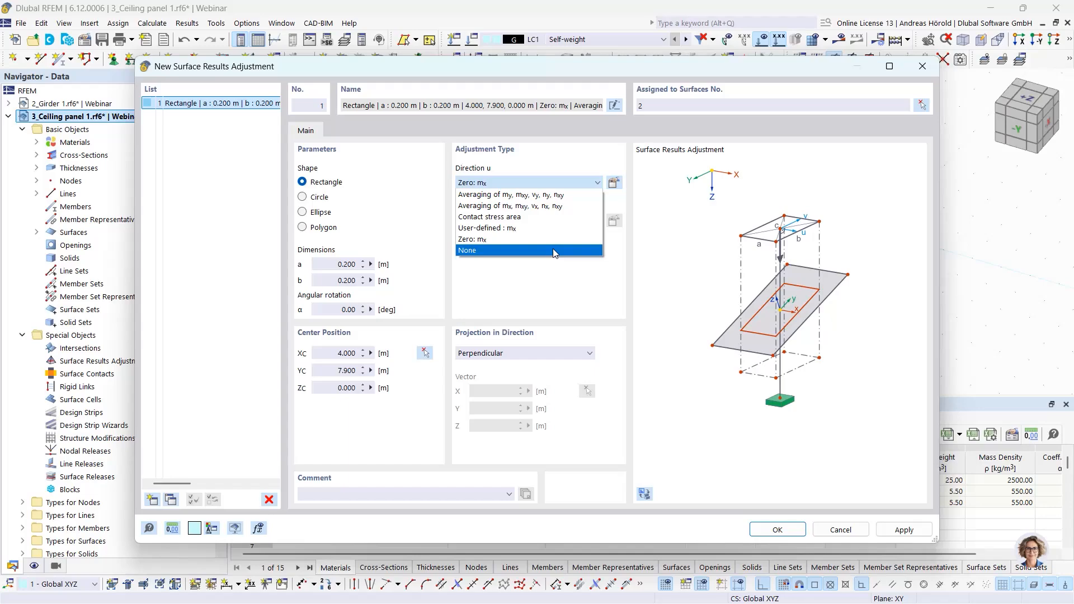
{"action": "left_click", "coordinate": [554, 253]}
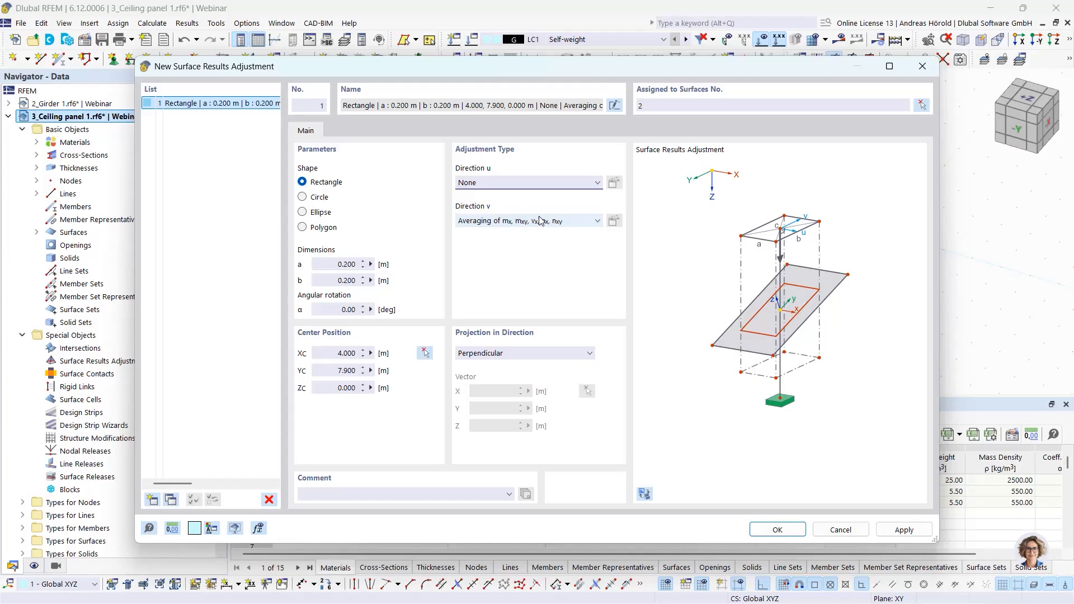
{"action": "left_click", "coordinate": [585, 183]}
{"action": "left_click", "coordinate": [577, 195]}
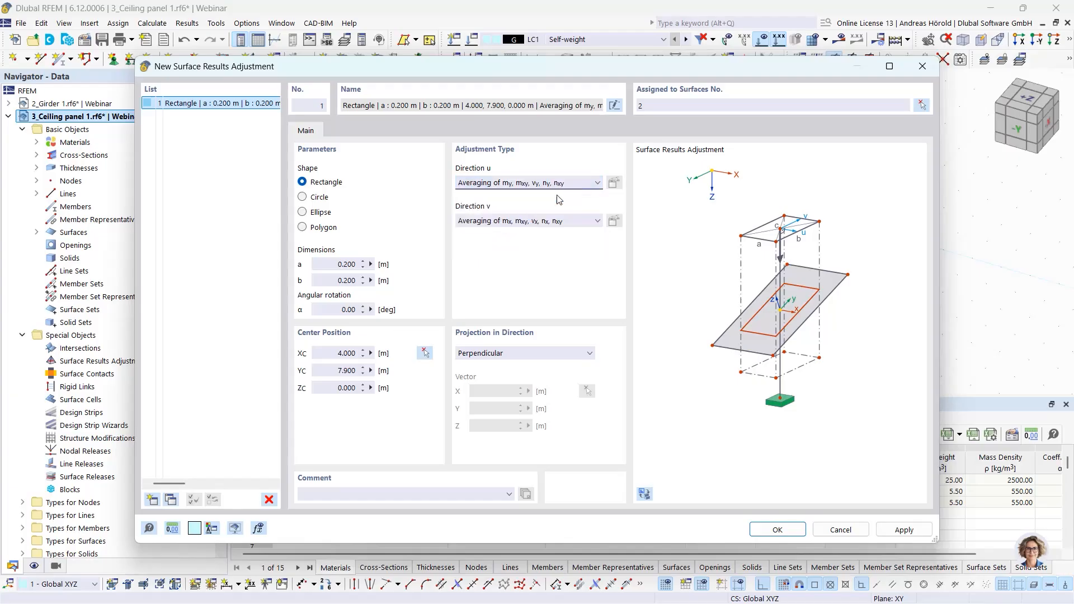
- Confirm the surface results adjustment and display the moment results
{"action": "left_click", "coordinate": [772, 529]}
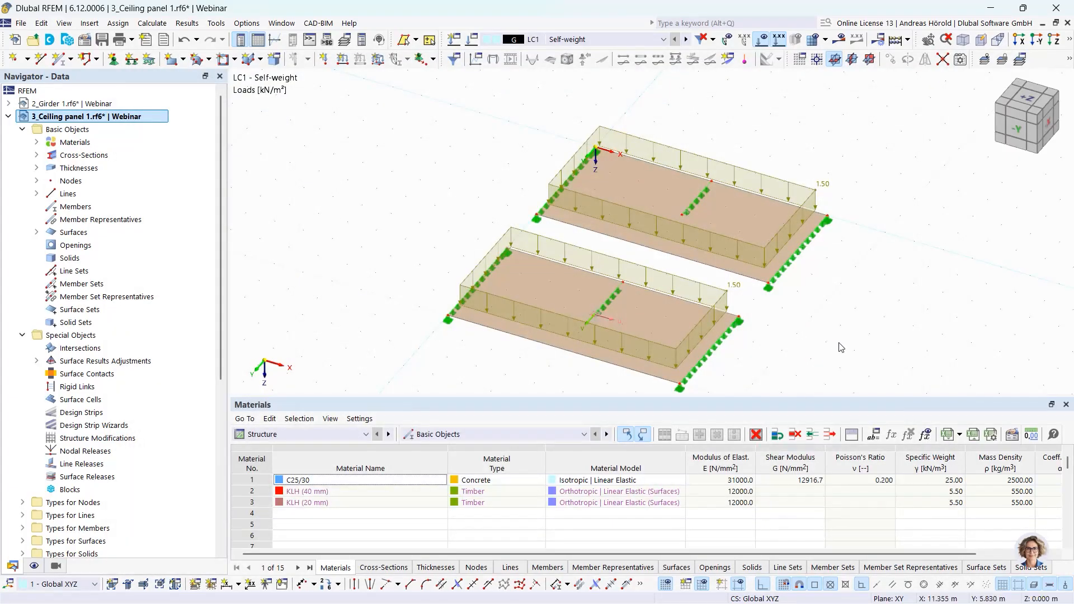
{"action": "left_click", "coordinate": [838, 39]}
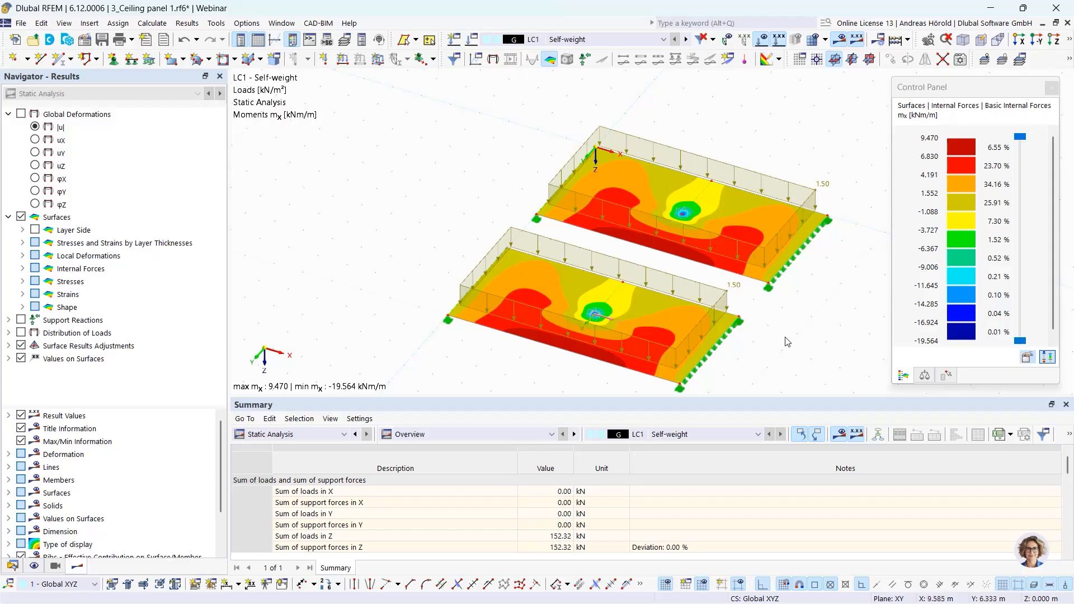
- Hide the copied ceiling panel so only the original panel's moment results are shown, and orbit around it
{"action": "middle_click_drag", "start_coordinate": [790, 340], "coordinate": [650, 332], "text": "ctrl"}
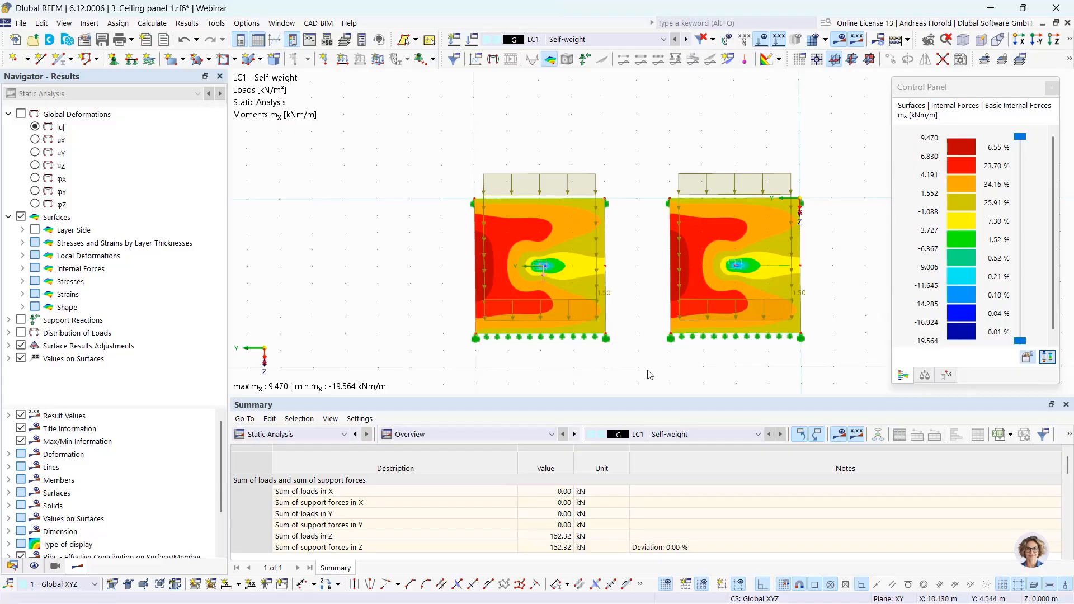
{"action": "left_click_drag", "start_coordinate": [636, 364], "coordinate": [872, 136]}
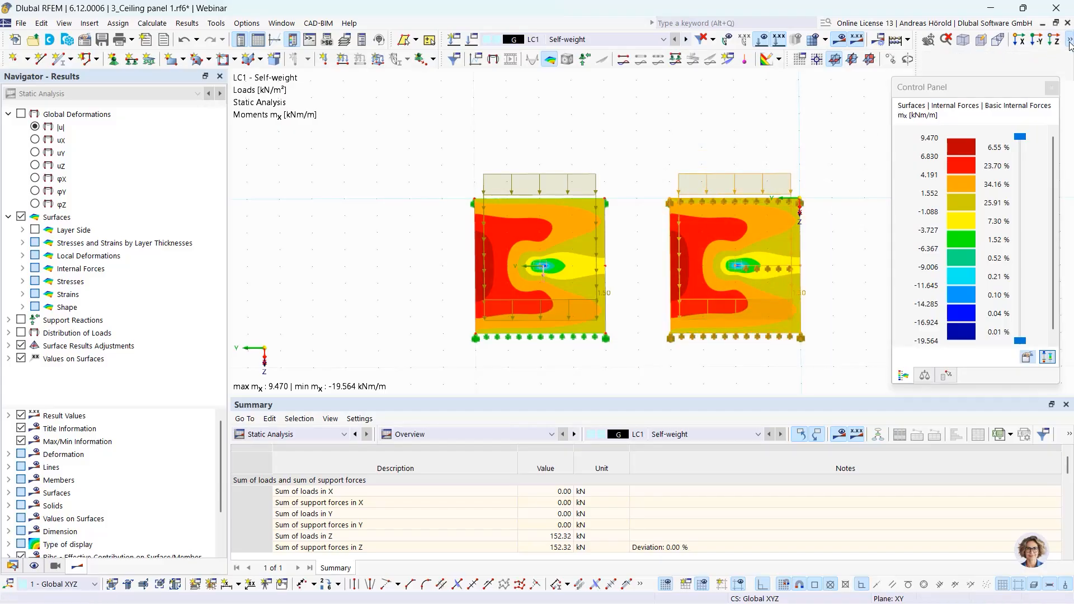
{"action": "left_click", "coordinate": [967, 56]}
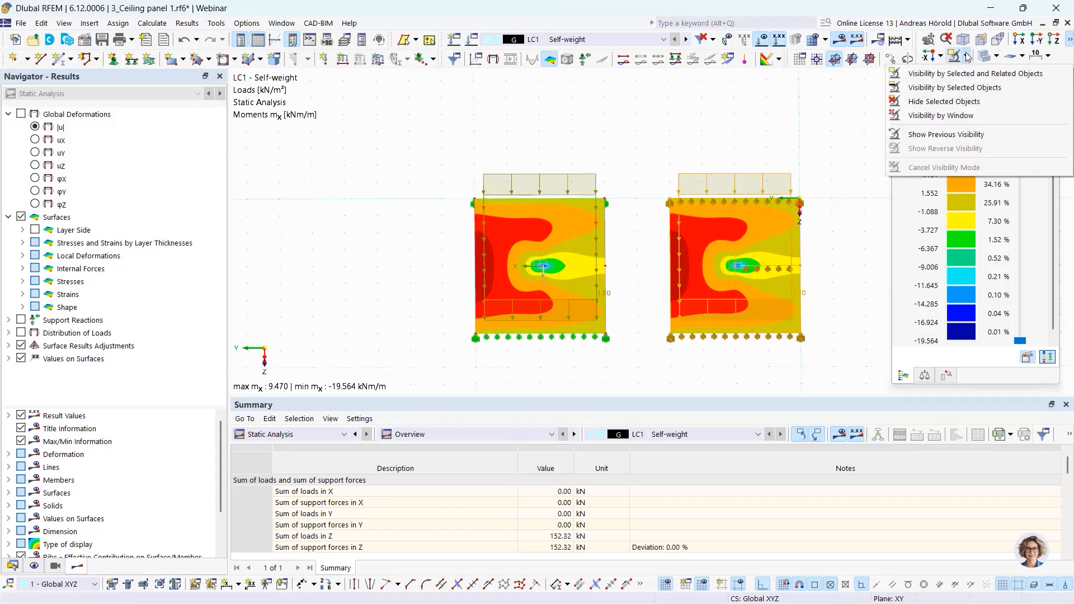
{"action": "left_click", "coordinate": [947, 103]}
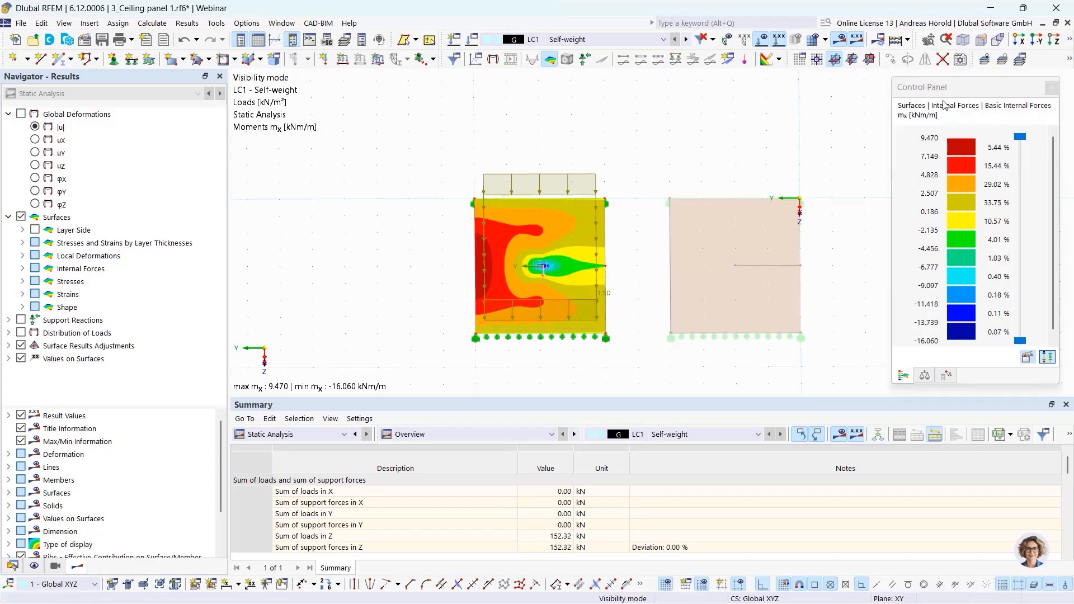
{"action": "middle_click_drag", "start_coordinate": [714, 363], "coordinate": [840, 343], "text": "ctrl"}
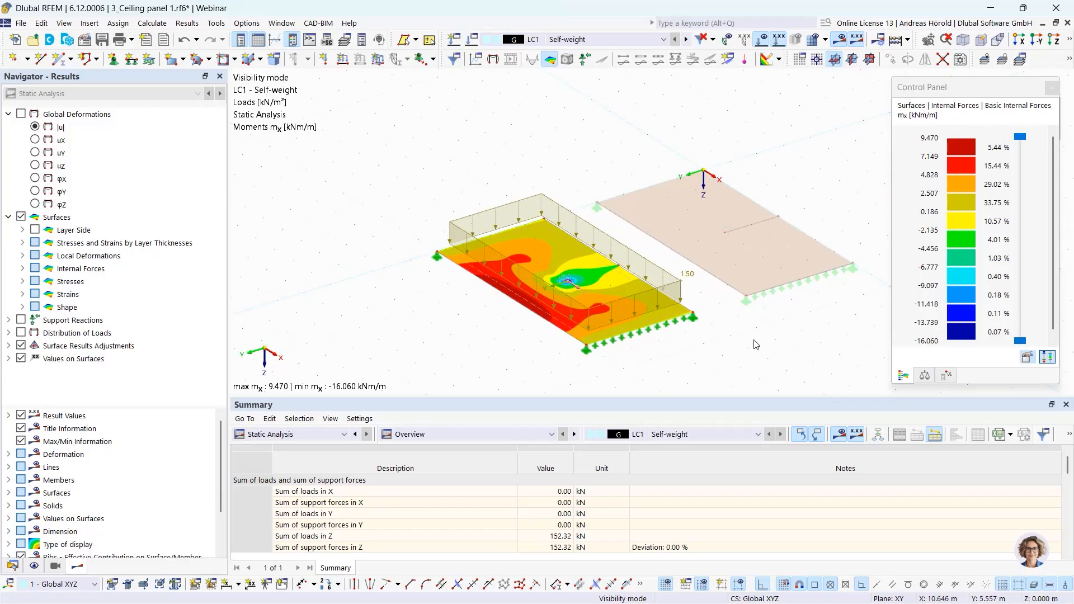
{"action": "middle_click_drag", "start_coordinate": [760, 349], "coordinate": [738, 316]}
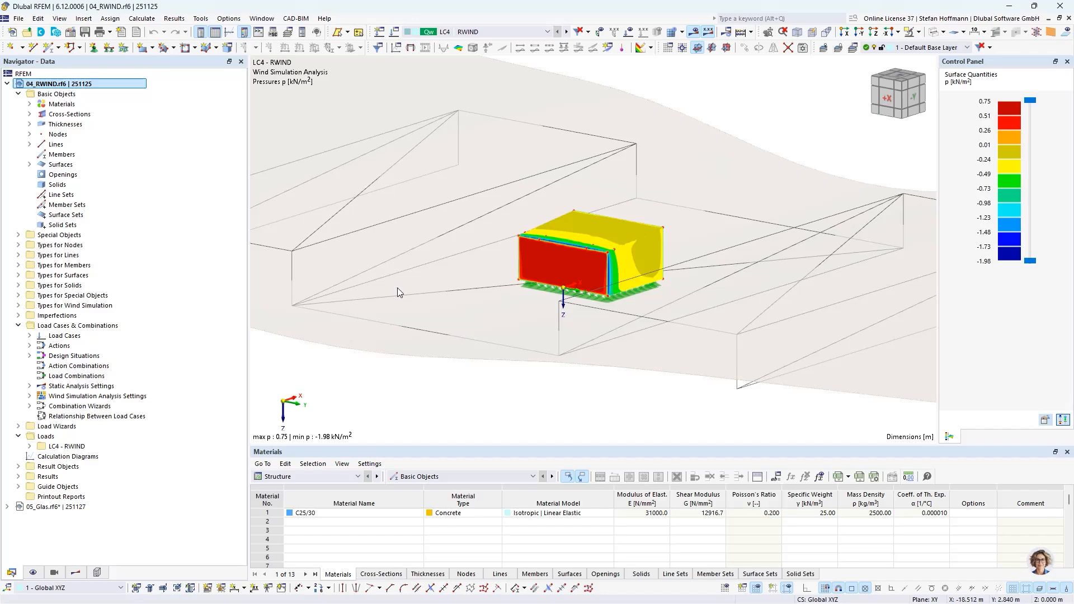
- Review the RWIND model's base data, including its standards and the terrain definition options, without saving
{"action": "right_click", "coordinate": [84, 84]}
{"action": "left_click", "coordinate": [165, 116]}
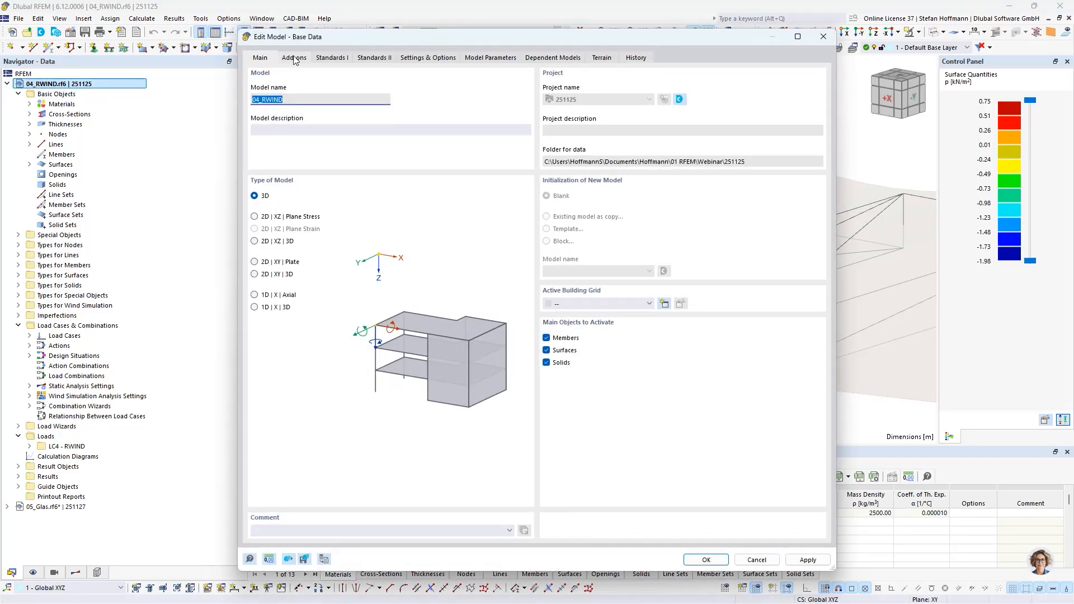
{"action": "left_click", "coordinate": [293, 58]}
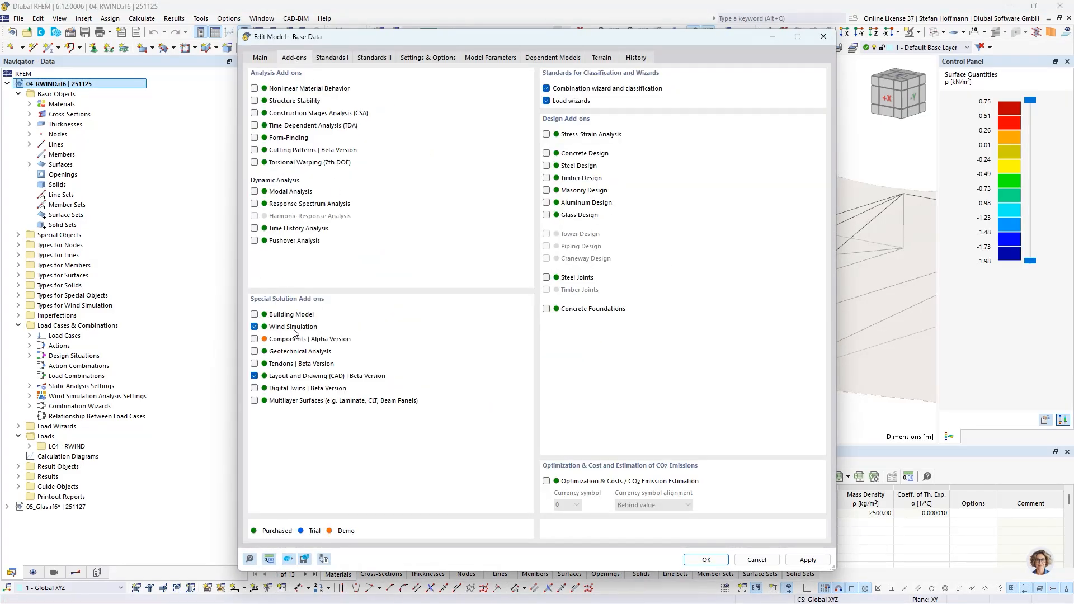
{"action": "left_click", "coordinate": [331, 58]}
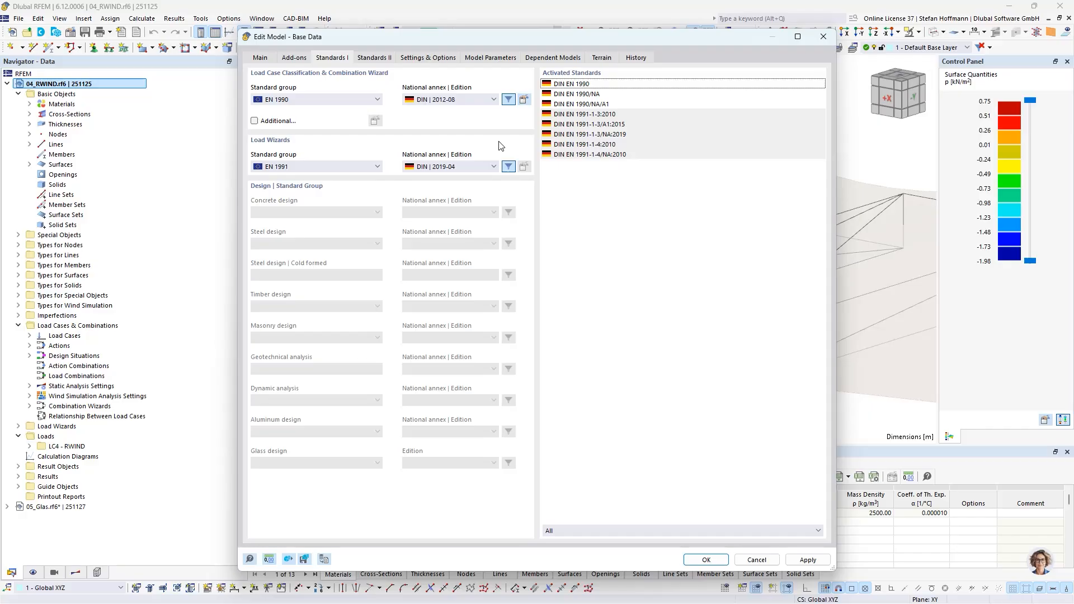
{"action": "left_click", "coordinate": [599, 59]}
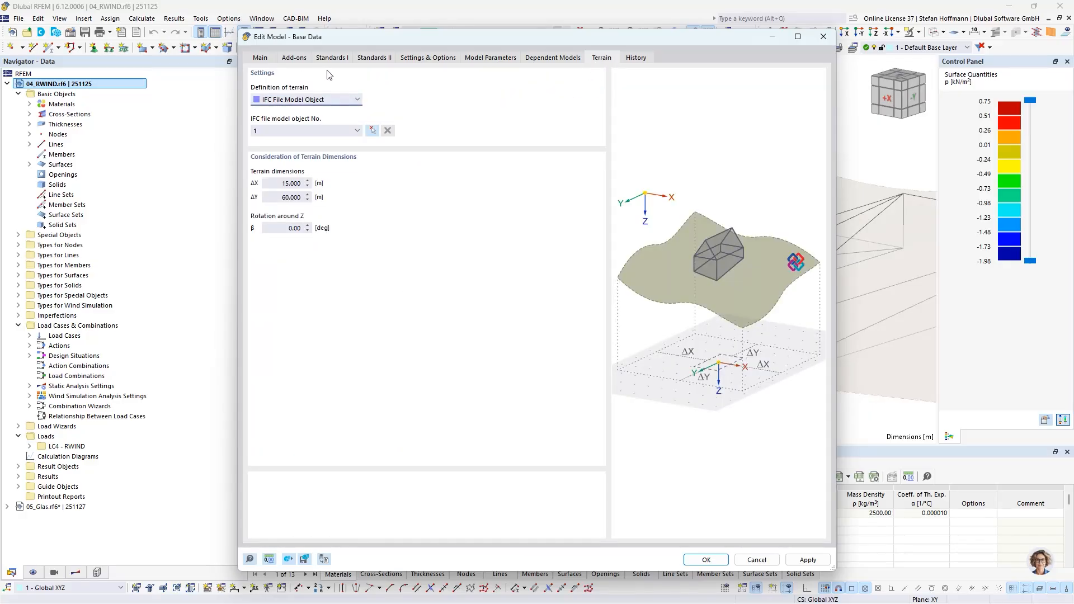
{"action": "left_click", "coordinate": [361, 104]}
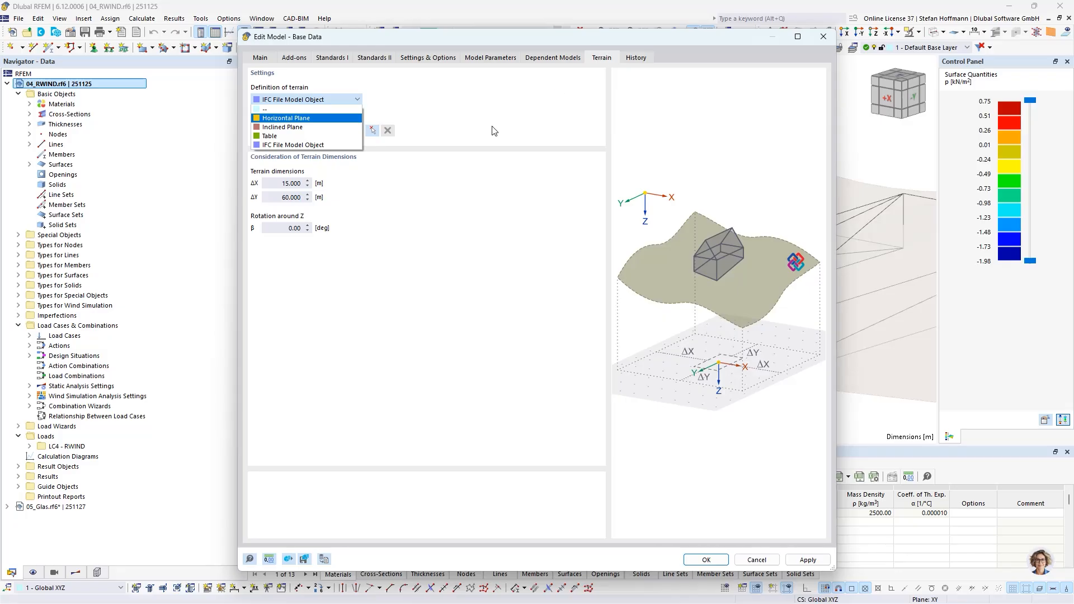
{"action": "left_click", "coordinate": [469, 149]}
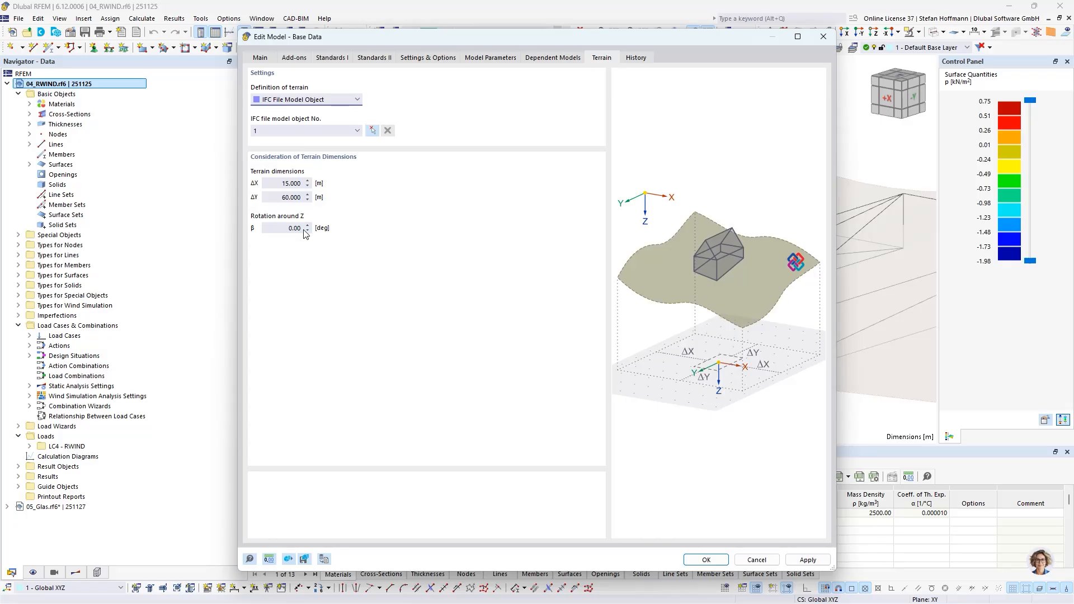
{"action": "left_click", "coordinate": [756, 560]}
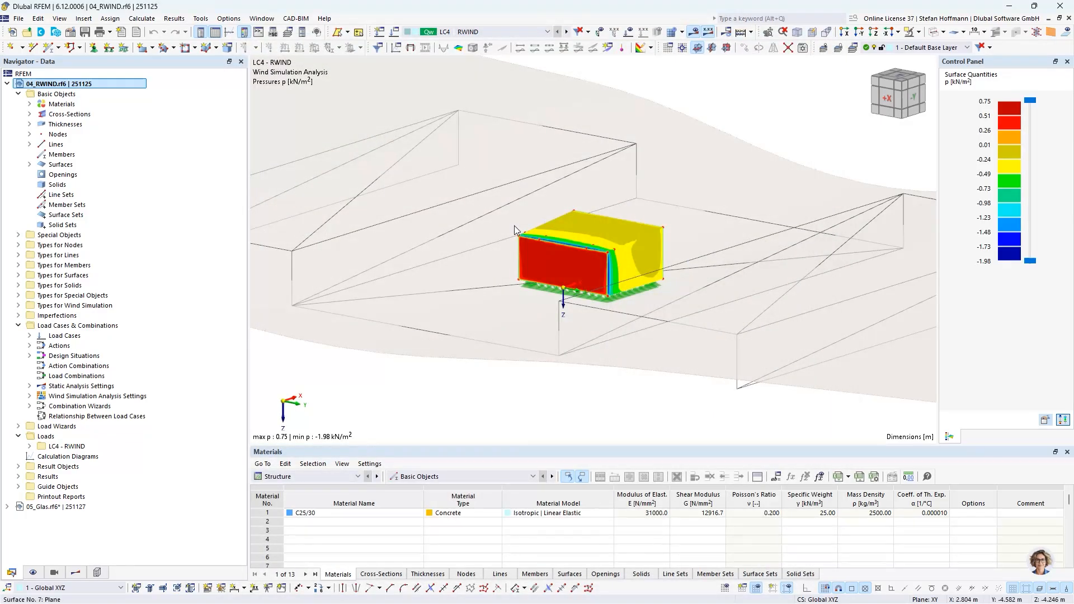
- Inspect the mesh settings for the wind simulation and close them unchanged
{"action": "left_click", "coordinate": [142, 18]}
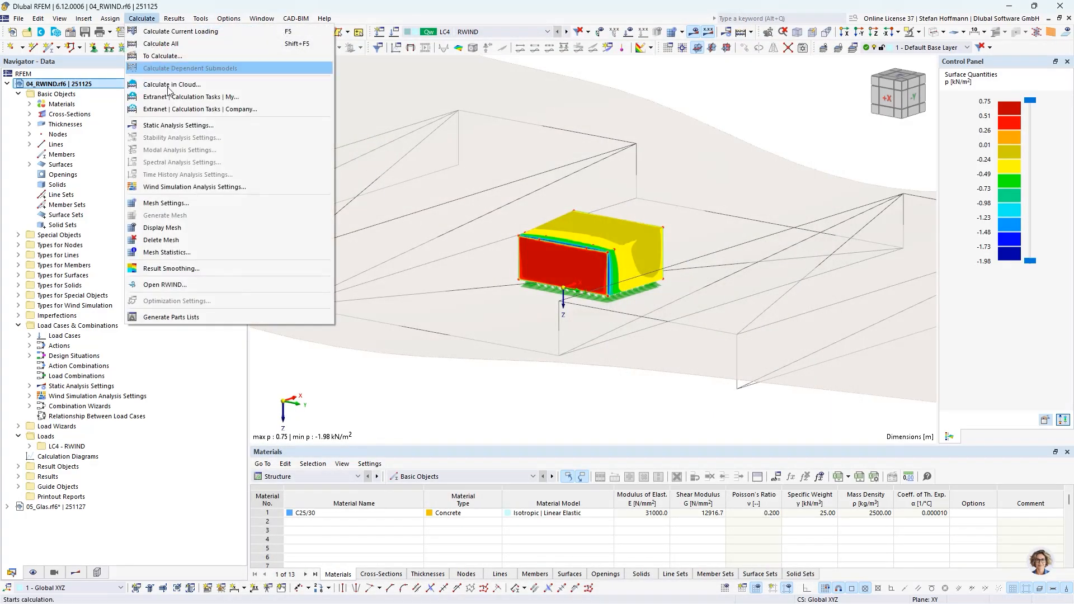
{"action": "left_click", "coordinate": [187, 208]}
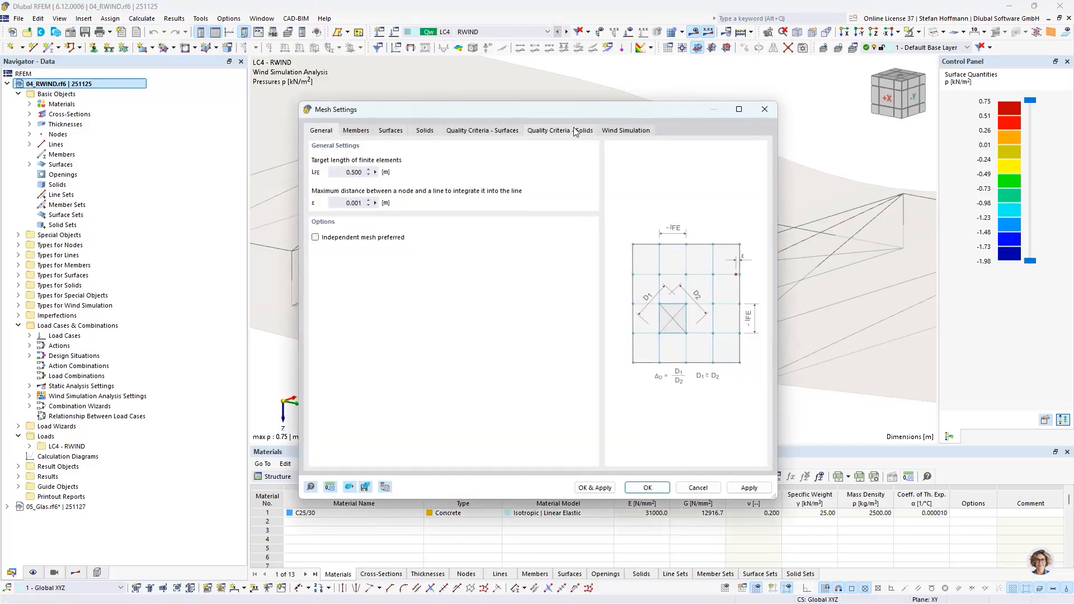
{"action": "left_click", "coordinate": [621, 130]}
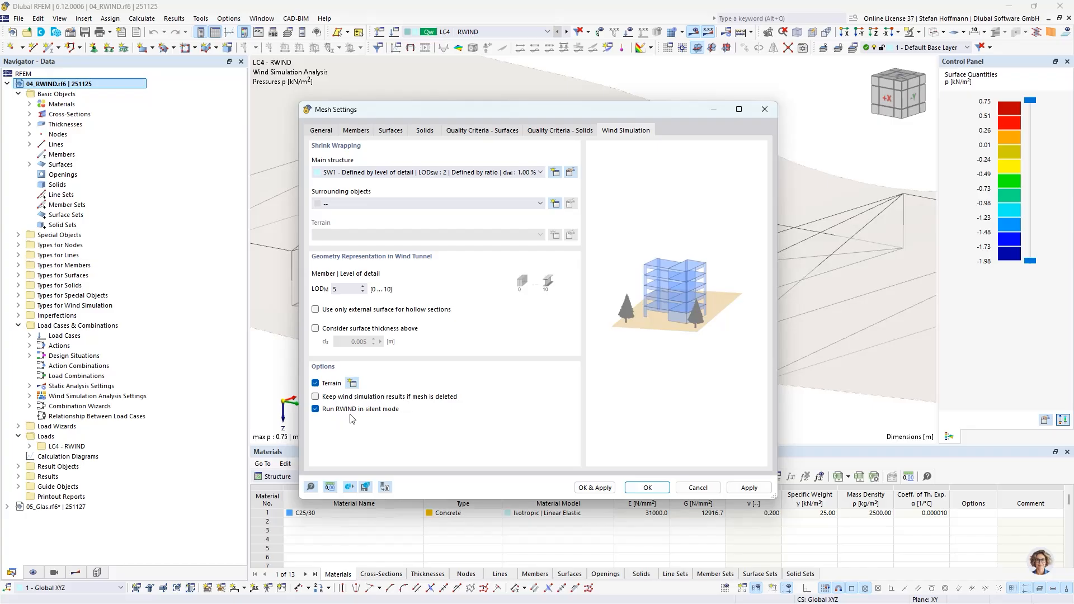
{"action": "left_click", "coordinate": [697, 488]}
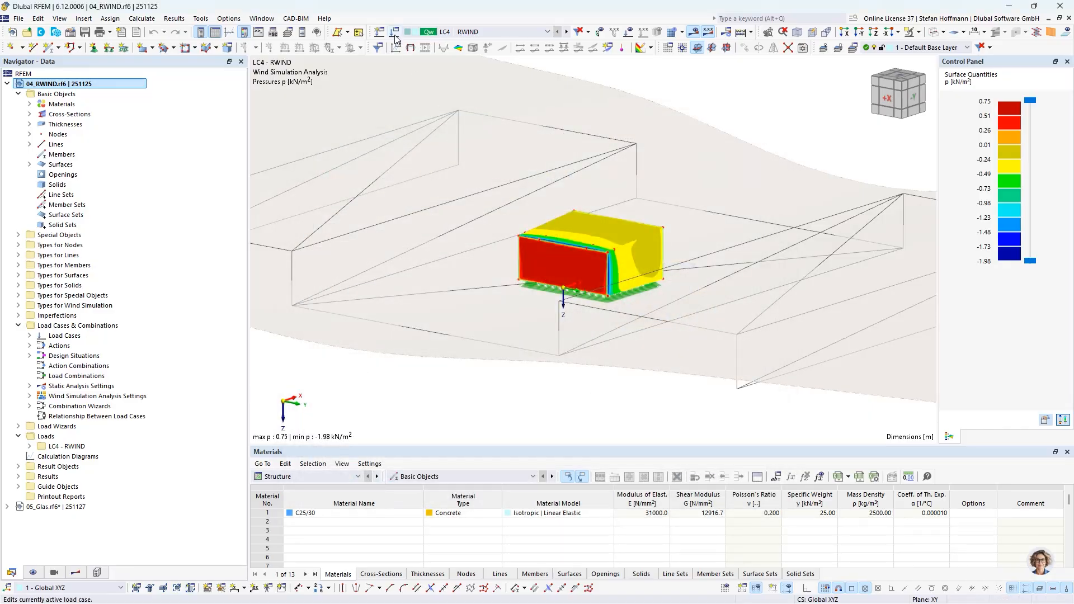
- Inspect load case LC4's wind simulation analysis settings WA1, including steady flow, residue monitoring and advanced relaxation factors
{"action": "left_click", "coordinate": [395, 38]}
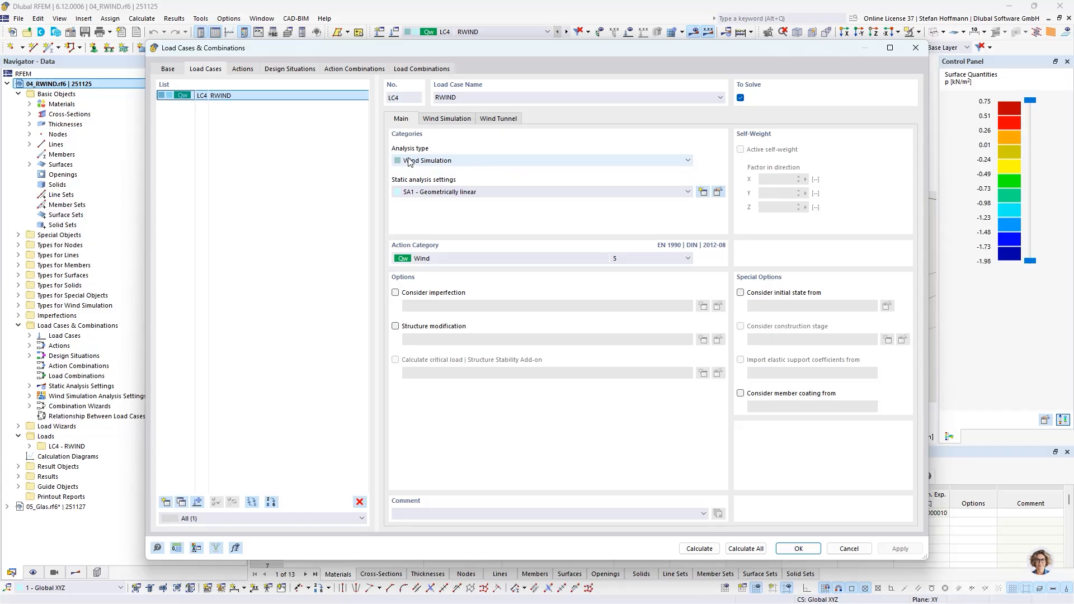
{"action": "left_click", "coordinate": [446, 120]}
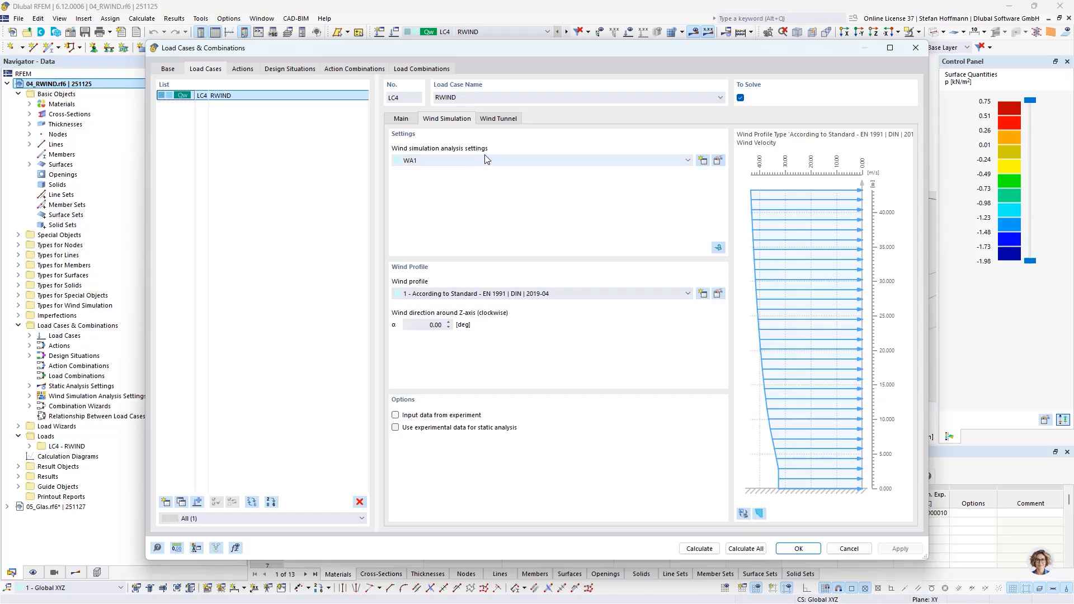
{"action": "left_click", "coordinate": [718, 161]}
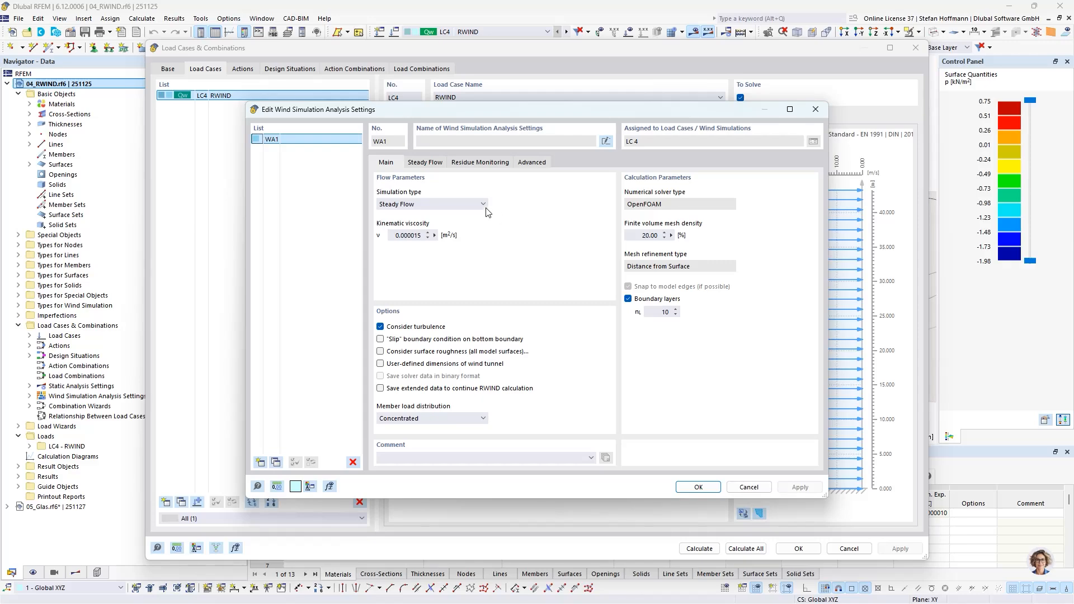
{"action": "left_click", "coordinate": [477, 207]}
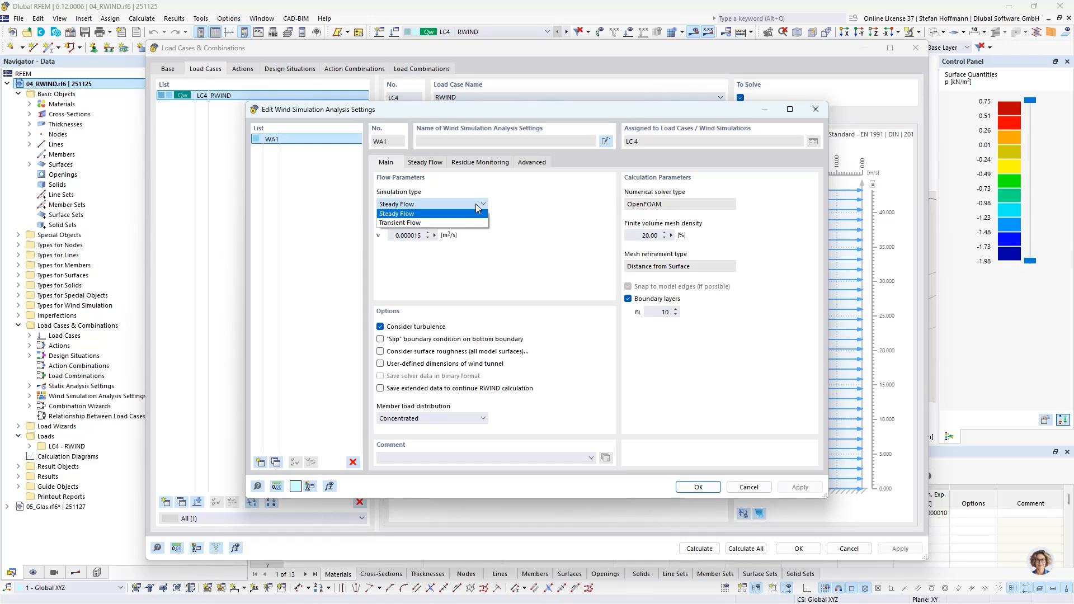
{"action": "left_click", "coordinate": [477, 206]}
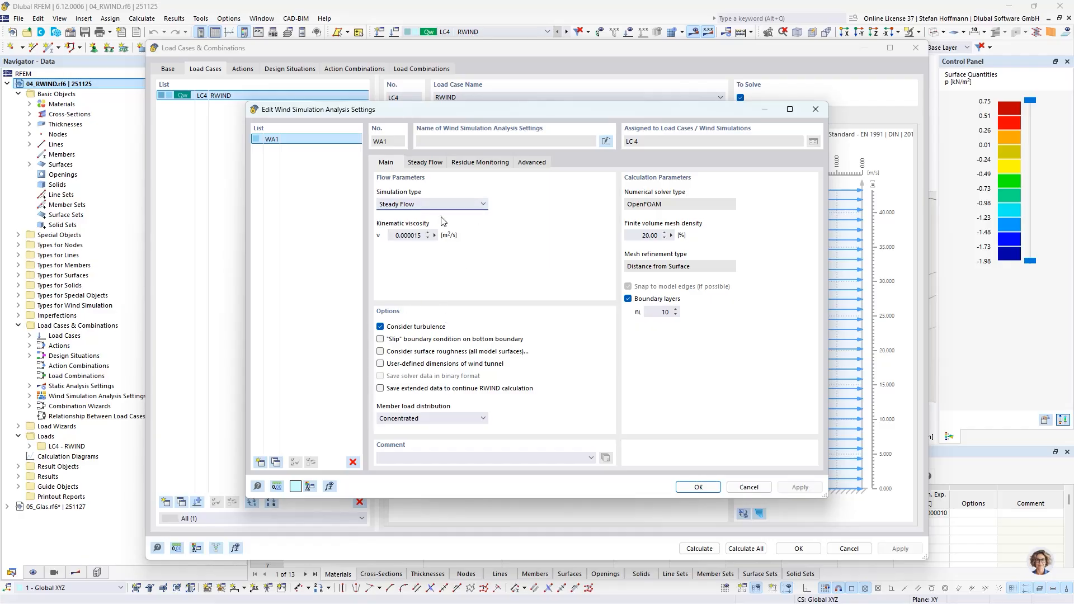
{"action": "left_click", "coordinate": [434, 165]}
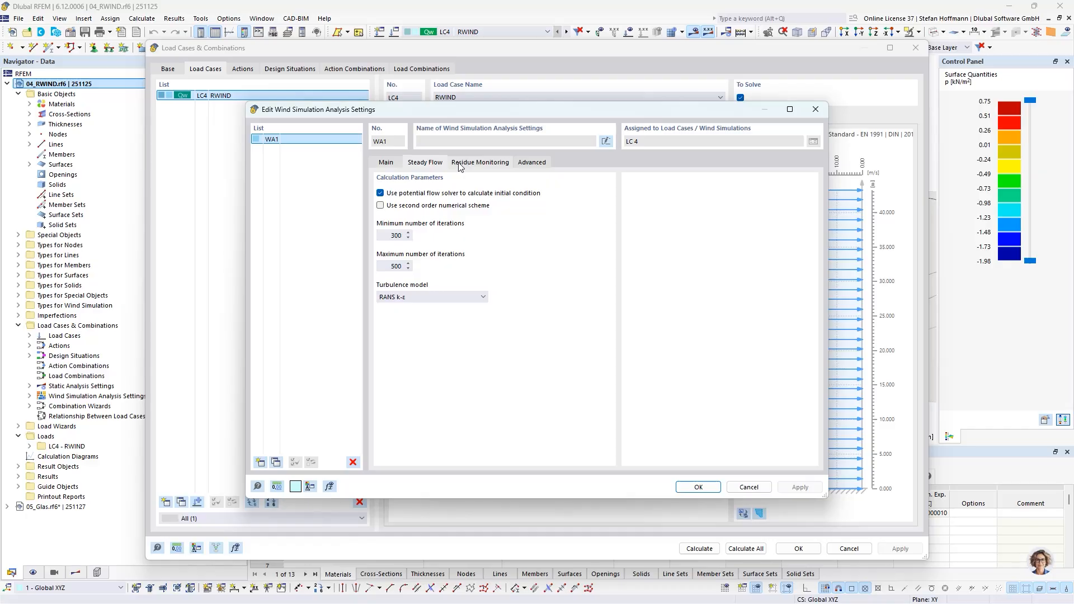
{"action": "left_click", "coordinate": [459, 164]}
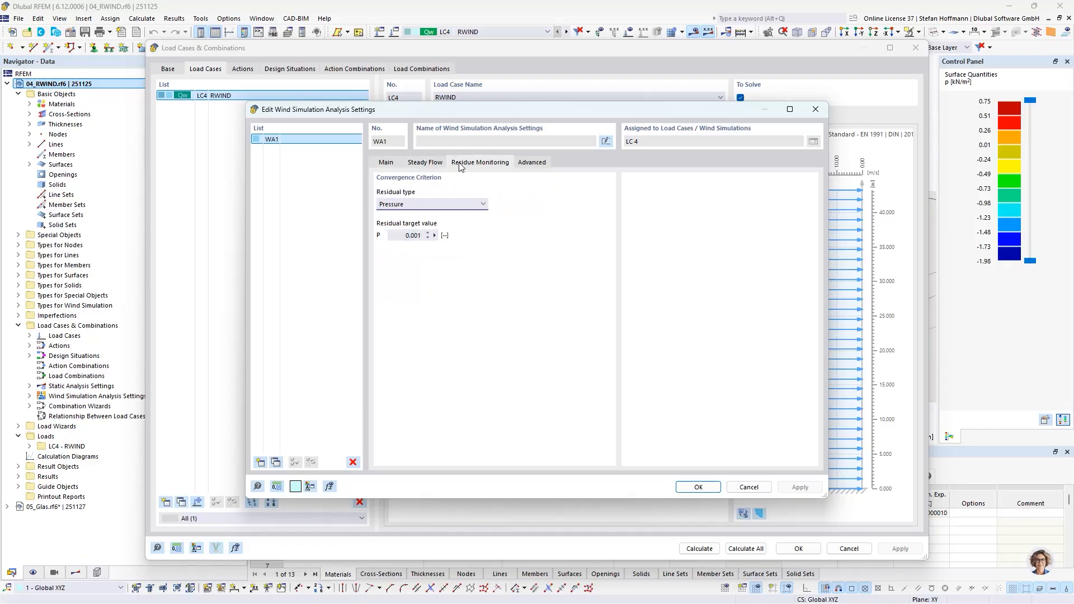
{"action": "left_click", "coordinate": [528, 162]}
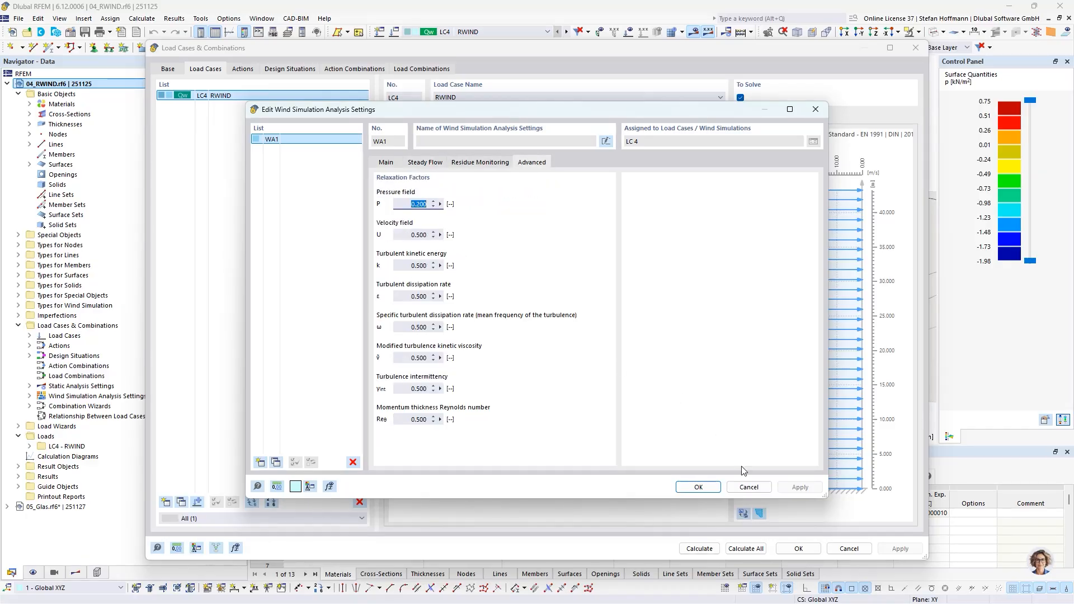
{"action": "left_click", "coordinate": [748, 487]}
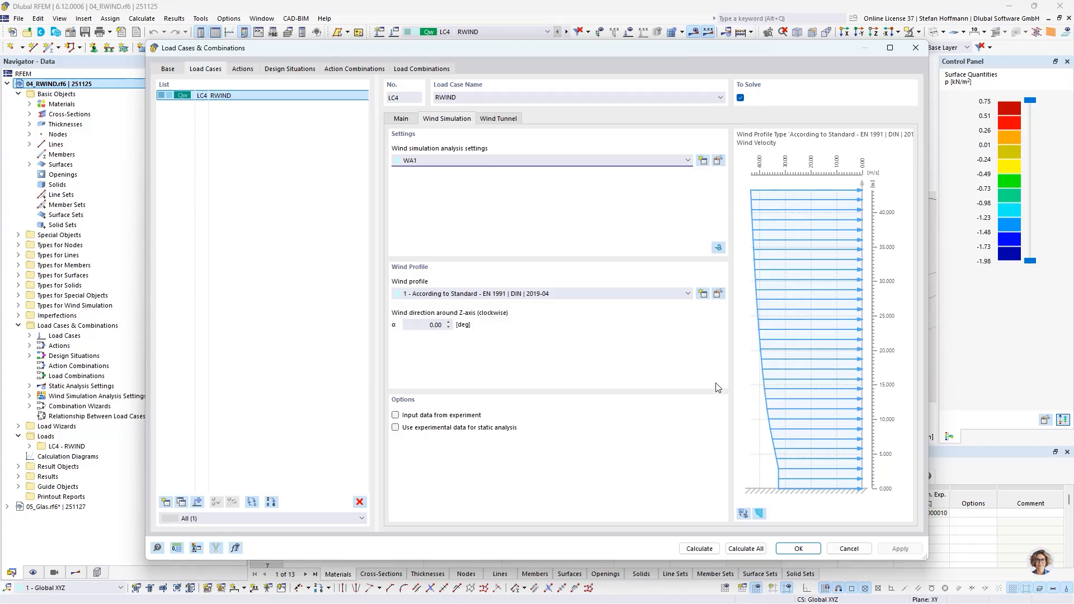
- Inspect the standard wind profile's location and parameters, then close the load case dialog
{"action": "left_click", "coordinate": [717, 294]}
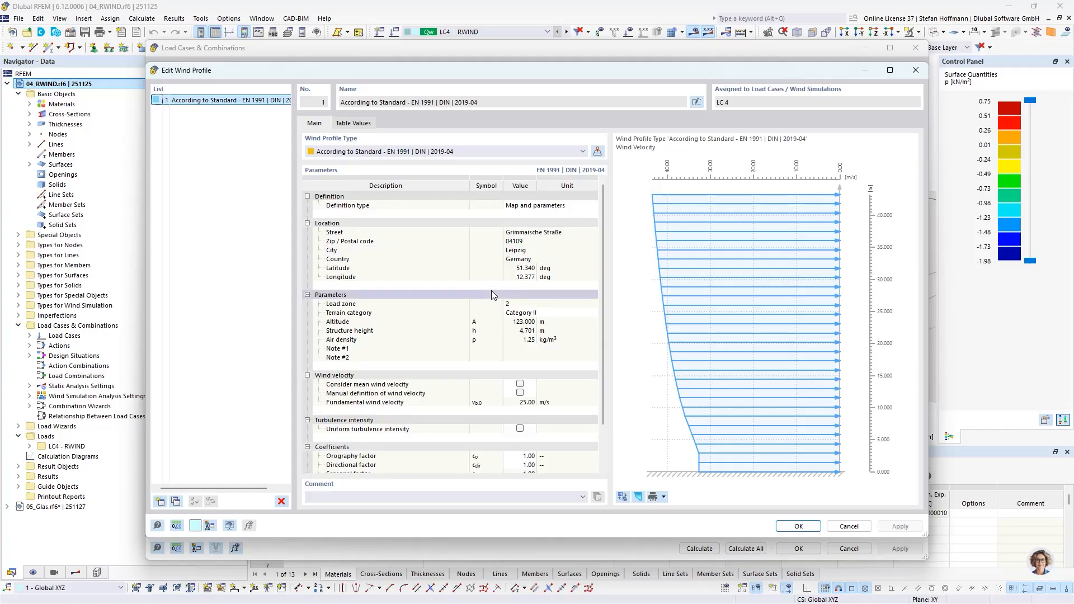
{"action": "left_click", "coordinate": [849, 526]}
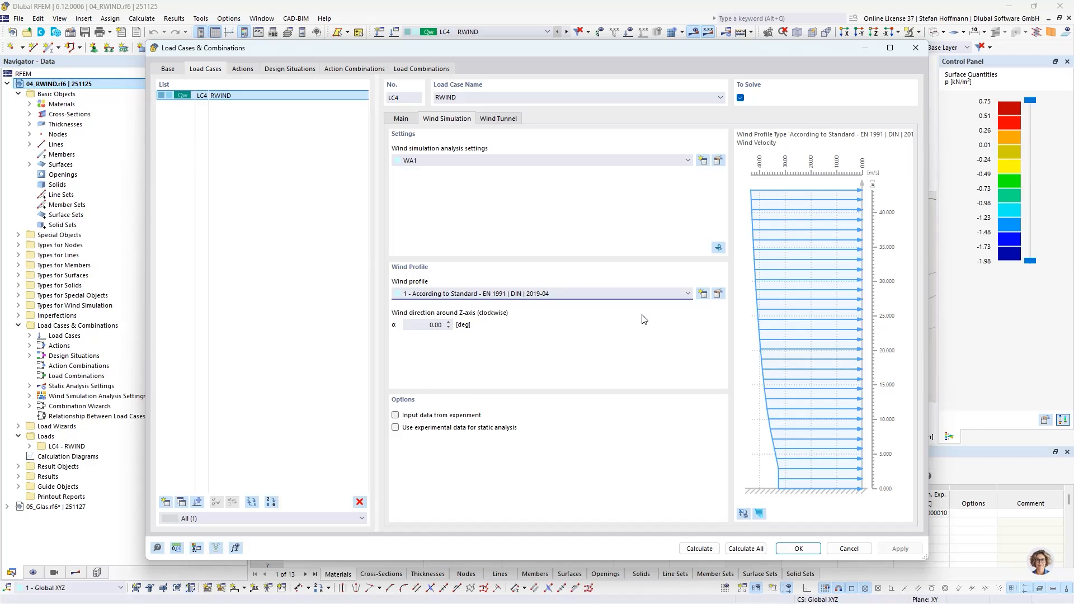
{"action": "left_click", "coordinate": [849, 548]}
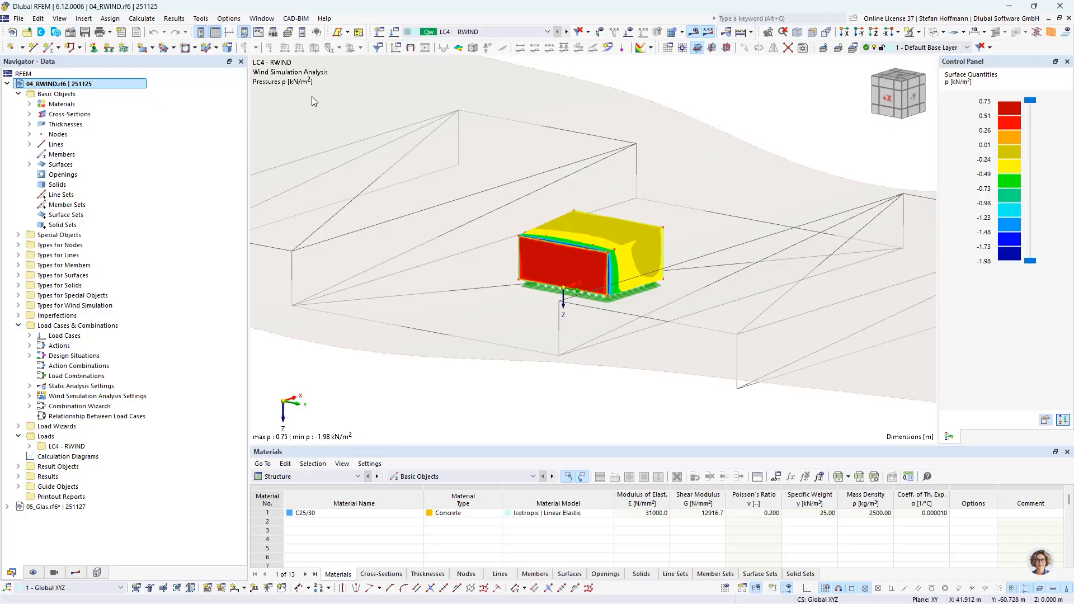
- Try defining a Permeable roughness and permeability for surface 1's wind simulation settings, then cancel
{"action": "left_click", "coordinate": [30, 165]}
{"action": "double_click", "coordinate": [89, 175]}
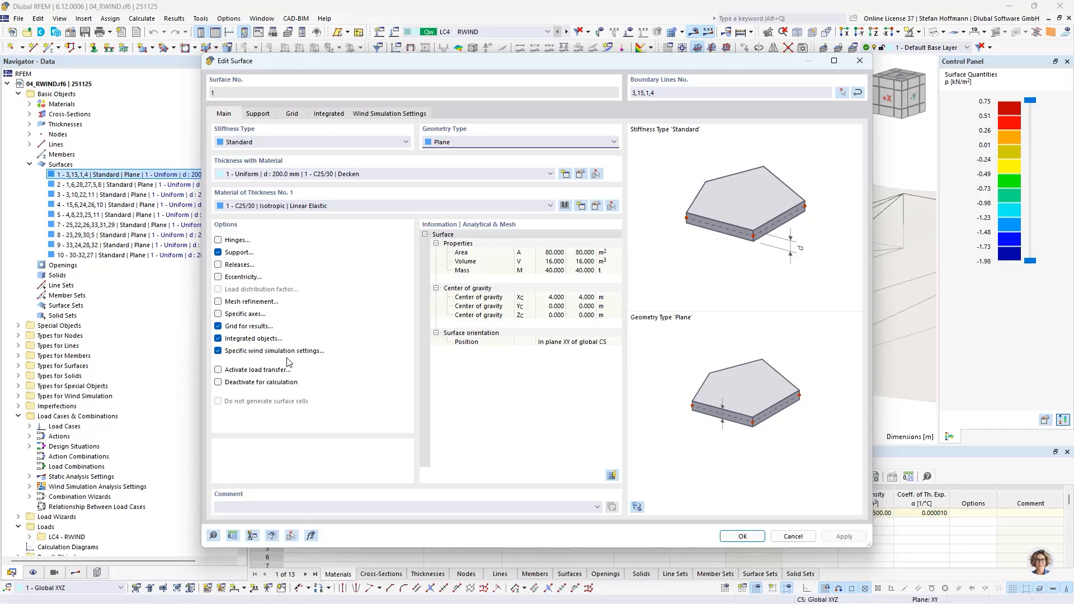
{"action": "left_click", "coordinate": [390, 114]}
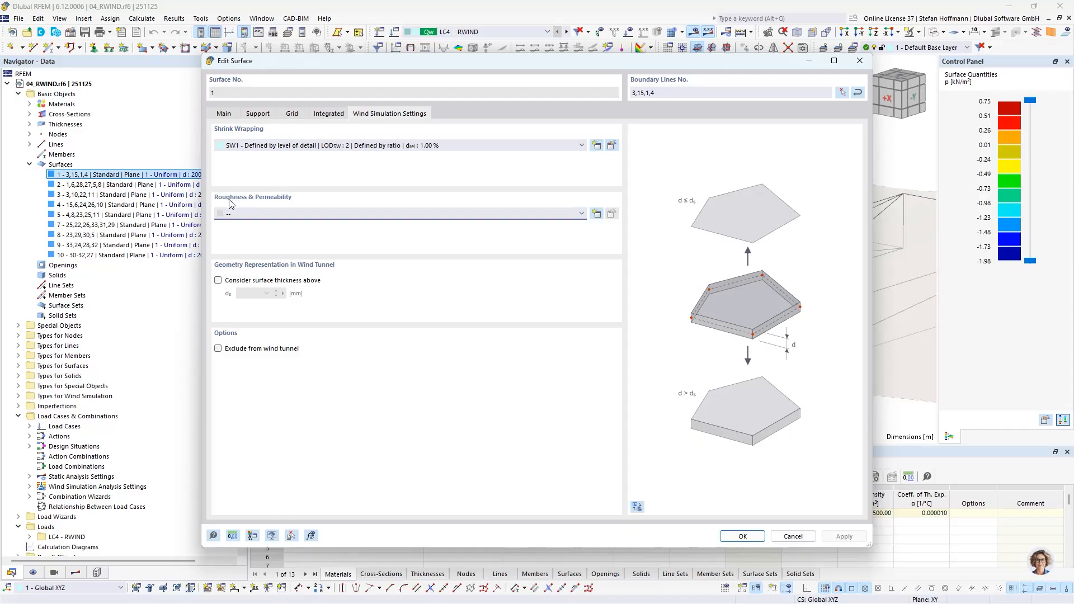
{"action": "left_click", "coordinate": [597, 213]}
{"action": "left_click", "coordinate": [432, 171]}
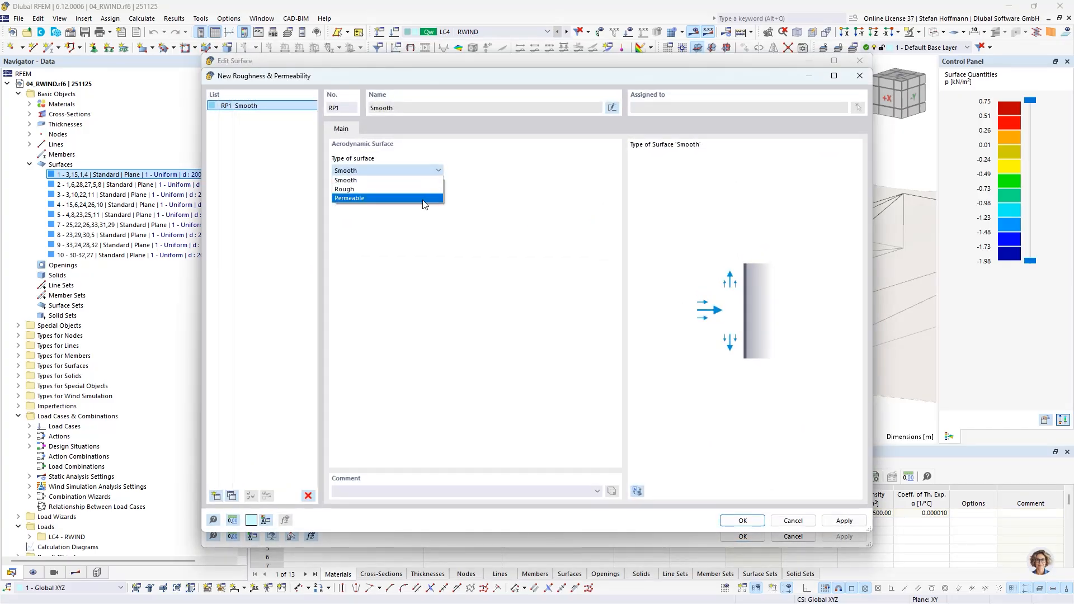
{"action": "left_click", "coordinate": [424, 199]}
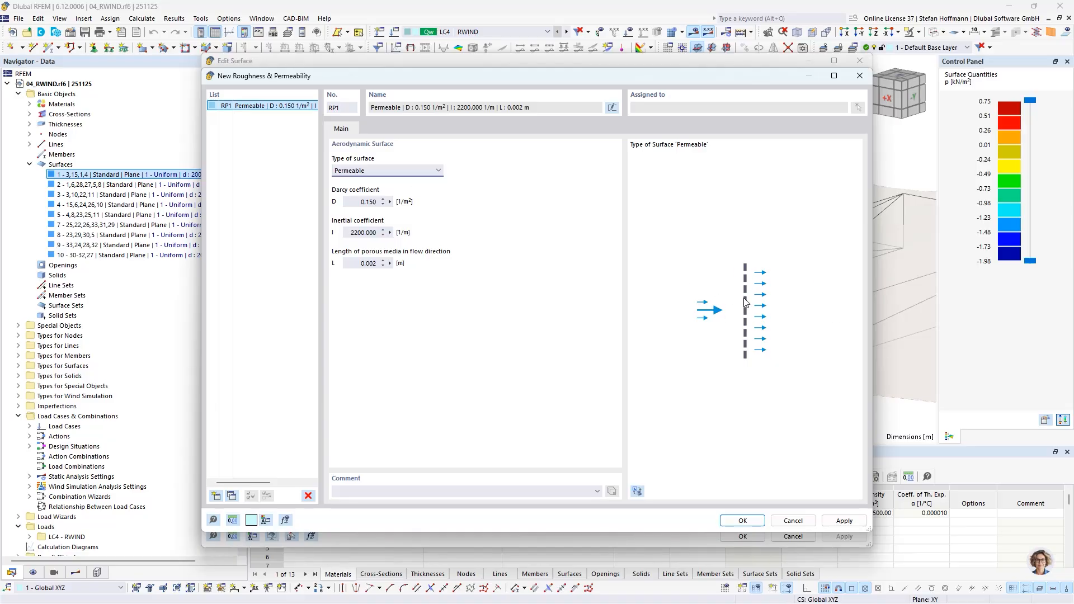
{"action": "left_click", "coordinate": [792, 521]}
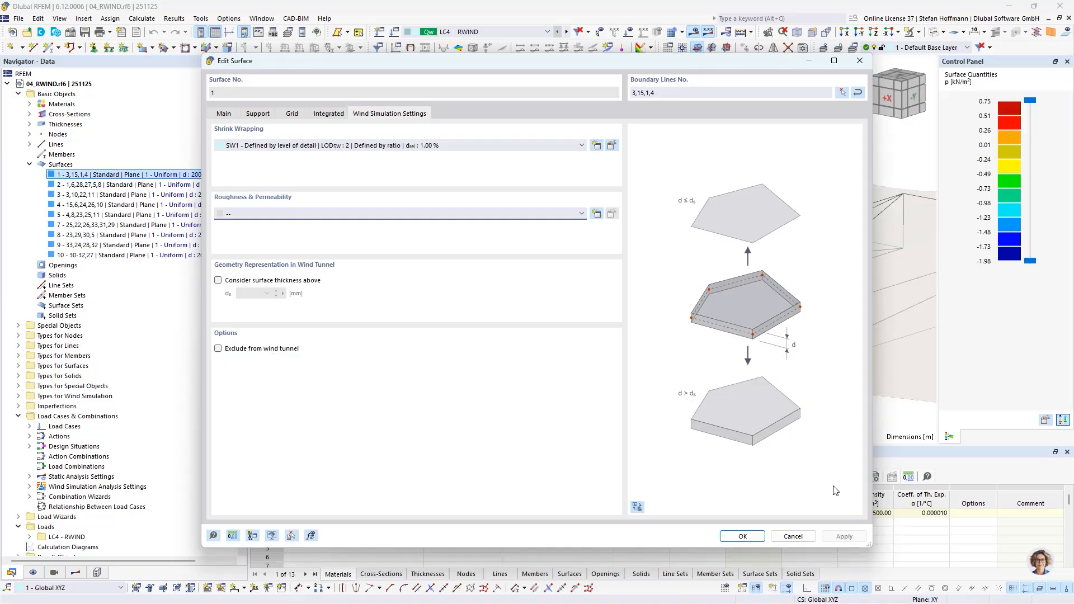
{"action": "left_click", "coordinate": [793, 537]}
- Compare the surface pressure results shown on the original model and on the computational model
{"action": "left_click", "coordinate": [76, 572]}
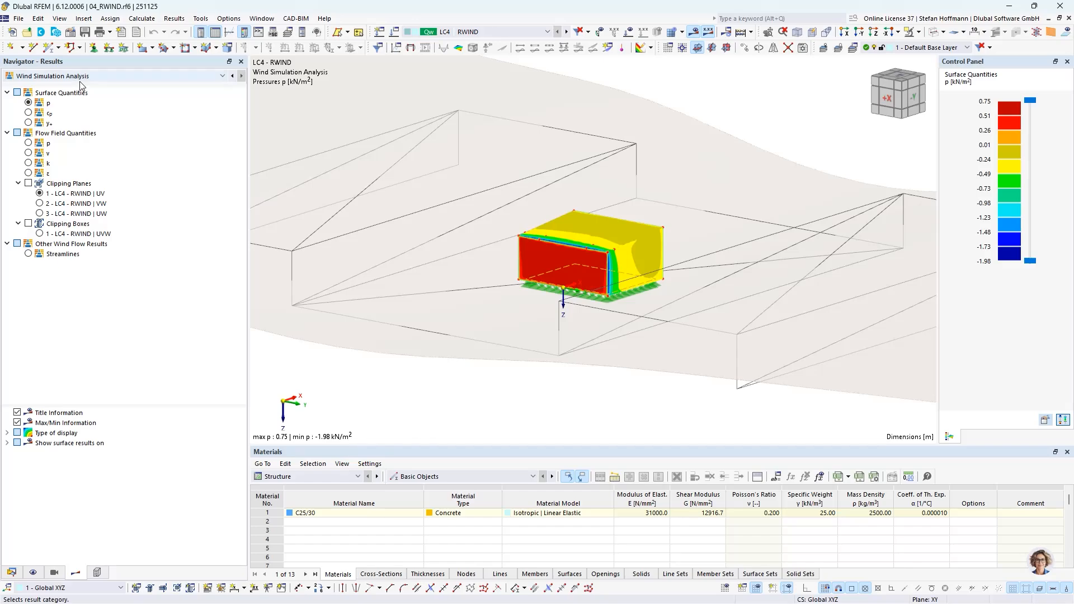
{"action": "left_click", "coordinate": [6, 442]}
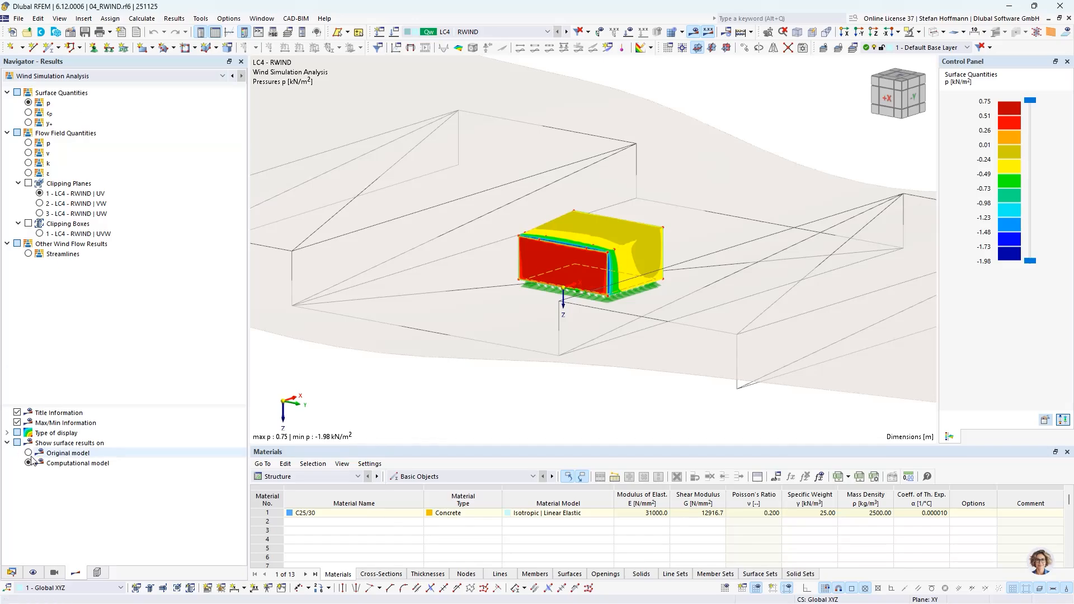
{"action": "left_click", "coordinate": [28, 453]}
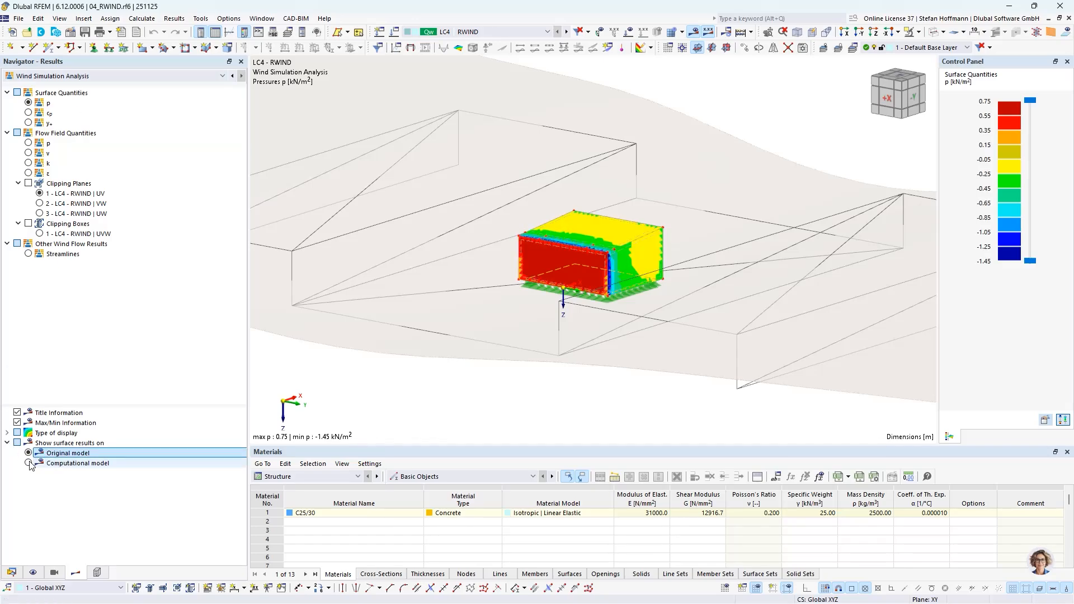
{"action": "left_click", "coordinate": [29, 463]}
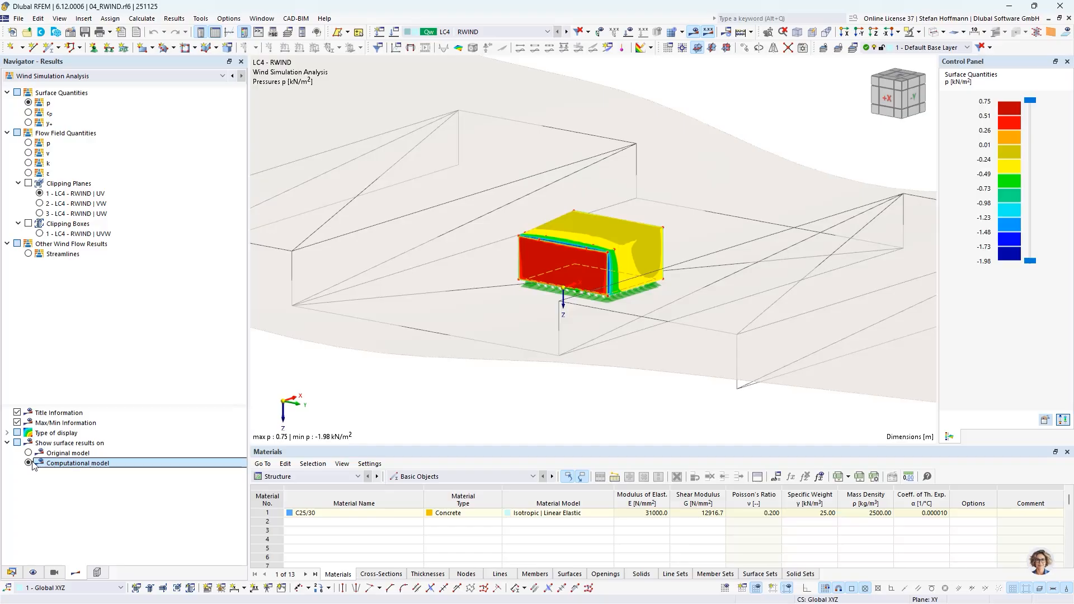
- Switch to the 05_Glas model
{"action": "left_click", "coordinate": [18, 569]}
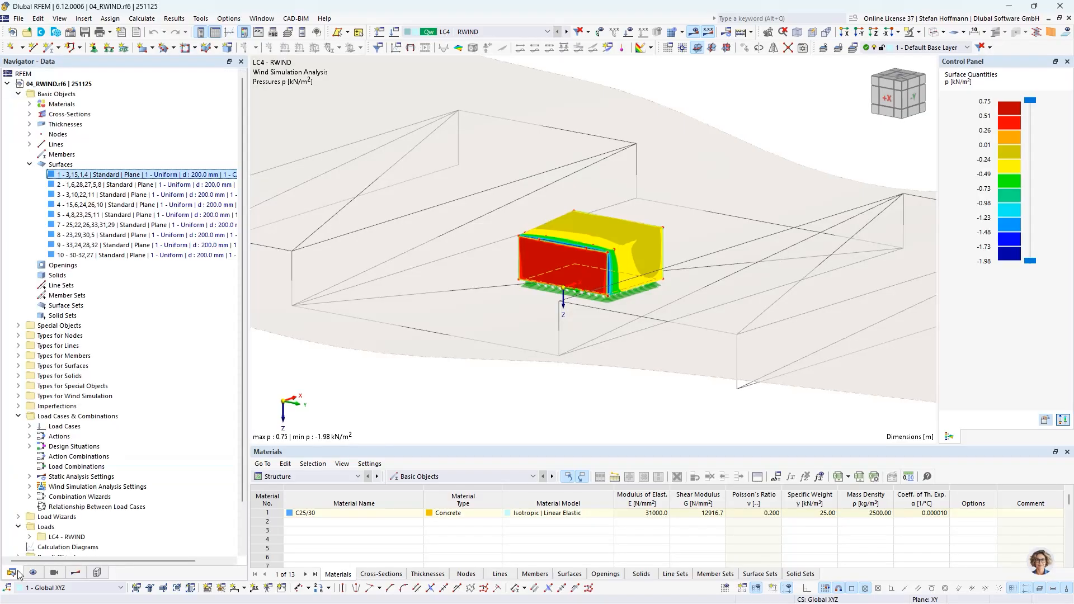
{"action": "left_click", "coordinate": [7, 84]}
{"action": "double_click", "coordinate": [50, 95]}
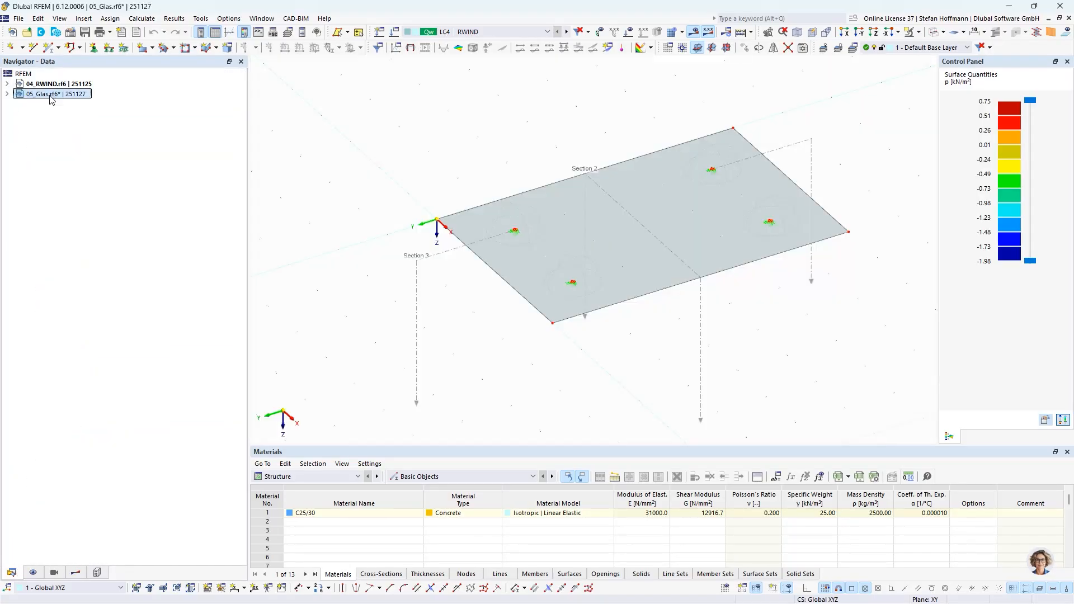
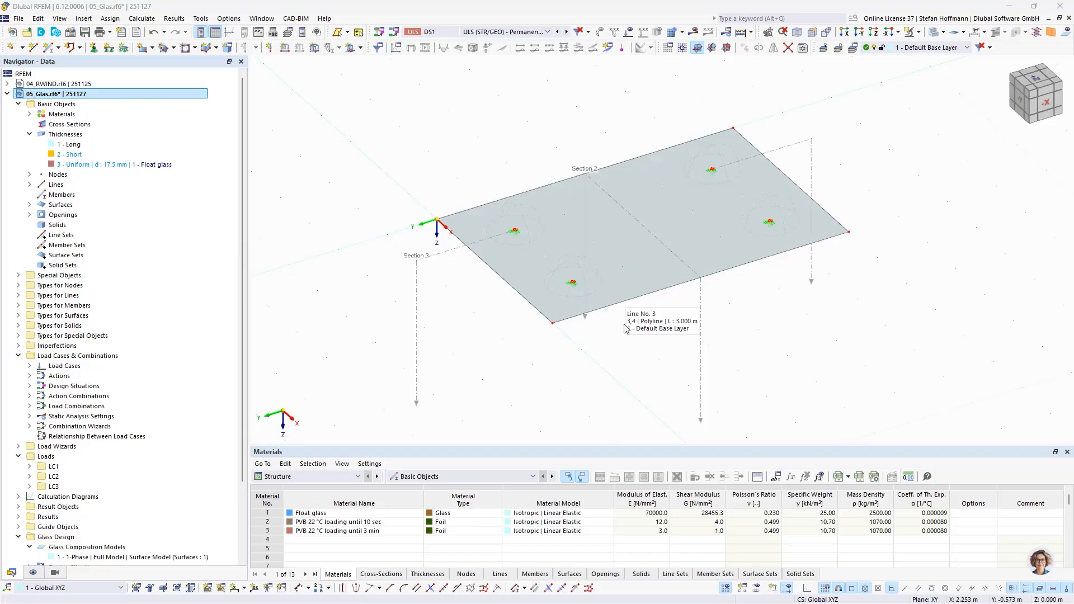
- Inspect the Long thickness's glass composition layers and the PVB interlayer material's modulus of elasticity, then cancel both dialogs
{"action": "middle_click_drag", "start_coordinate": [624, 340], "coordinate": [549, 366]}
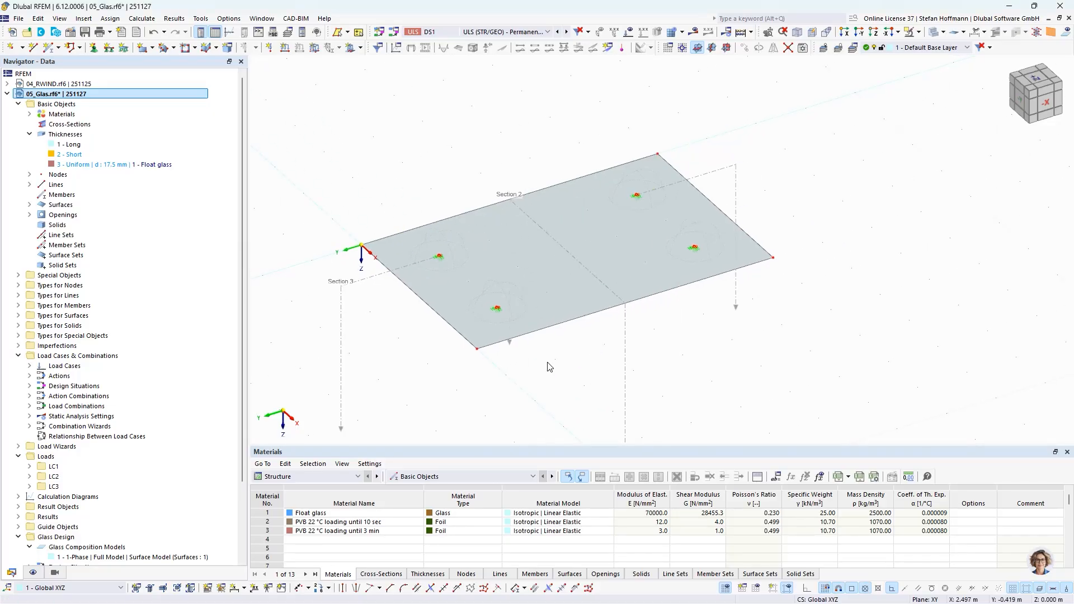
{"action": "scroll", "coordinate": [465, 266], "scroll_direction": "up", "scroll_amount": 3}
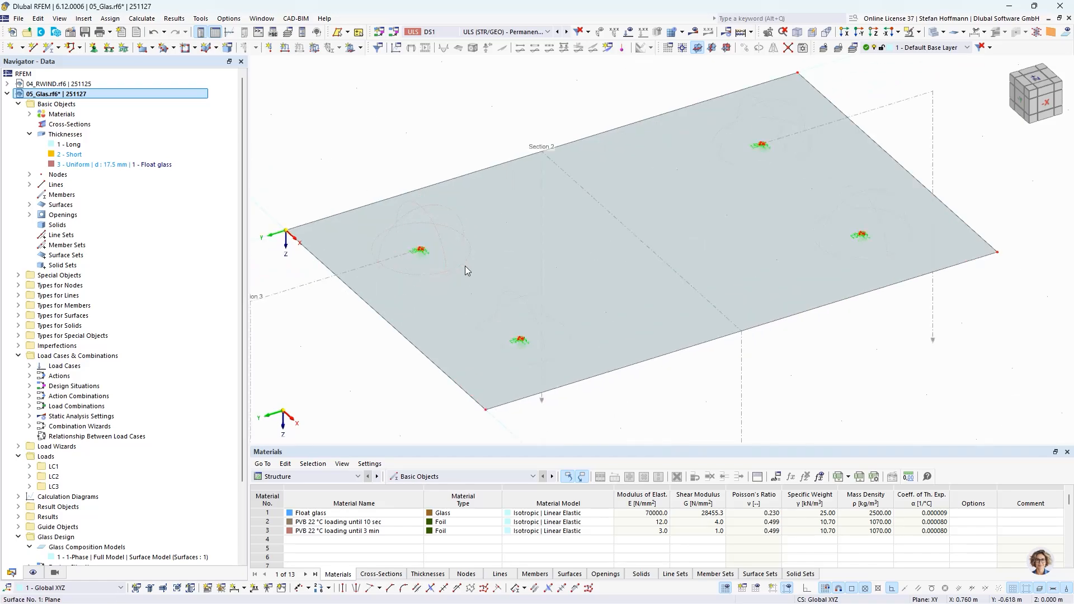
{"action": "scroll", "coordinate": [422, 254], "scroll_direction": "up", "scroll_amount": 6}
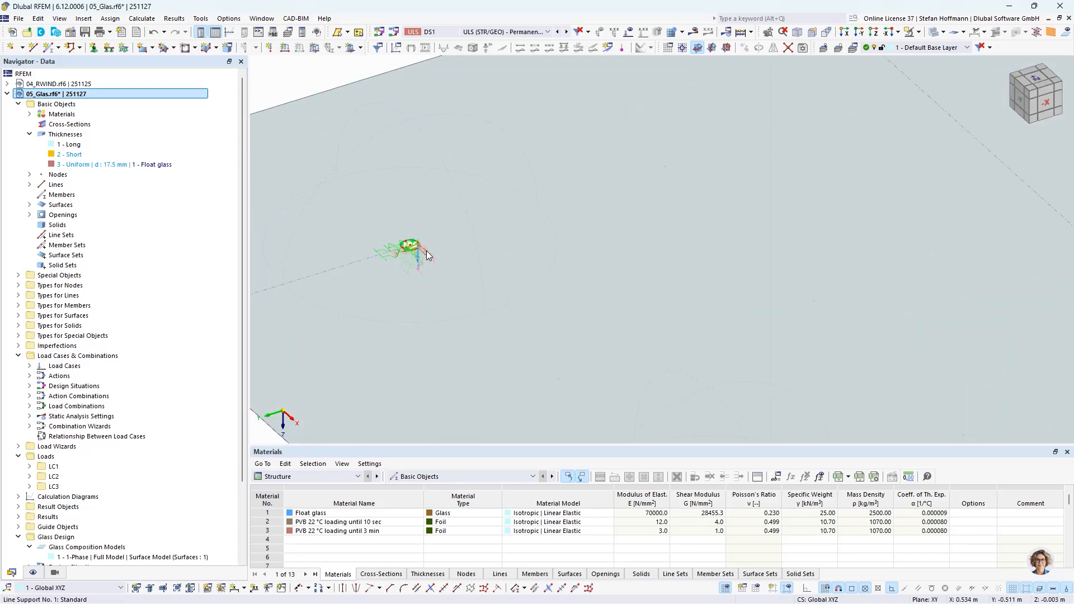
{"action": "scroll", "coordinate": [426, 255], "scroll_direction": "down", "scroll_amount": 3}
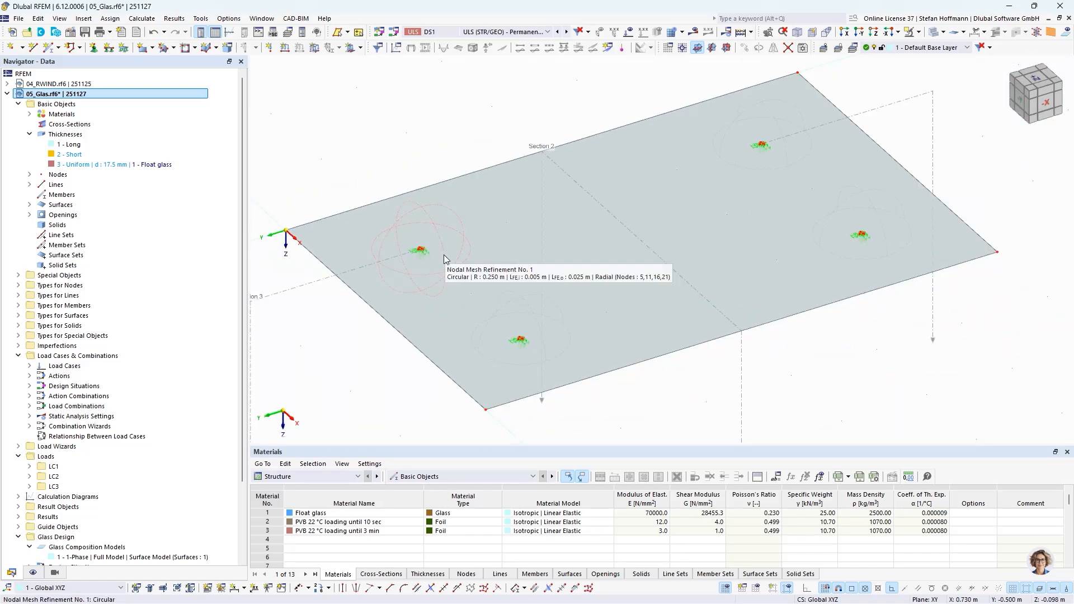
{"action": "double_click", "coordinate": [63, 144]}
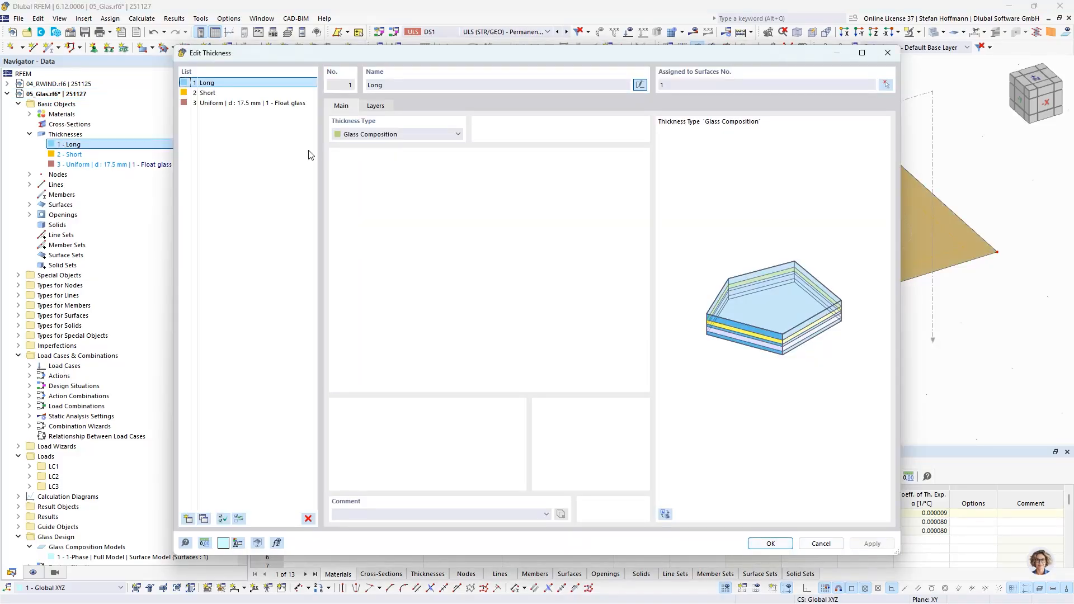
{"action": "left_click", "coordinate": [374, 108]}
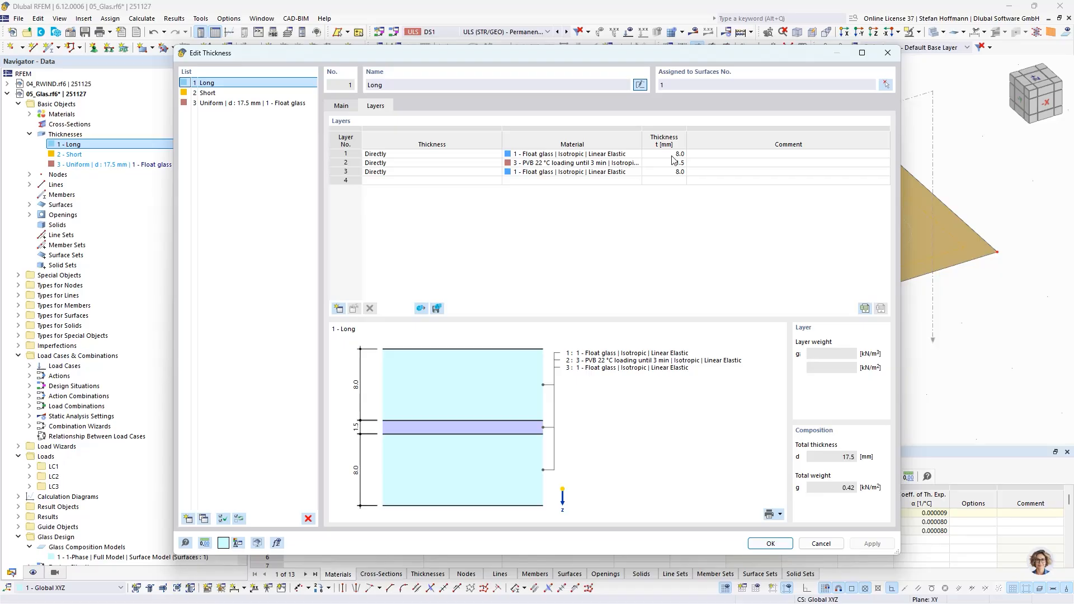
{"action": "left_click", "coordinate": [567, 163]}
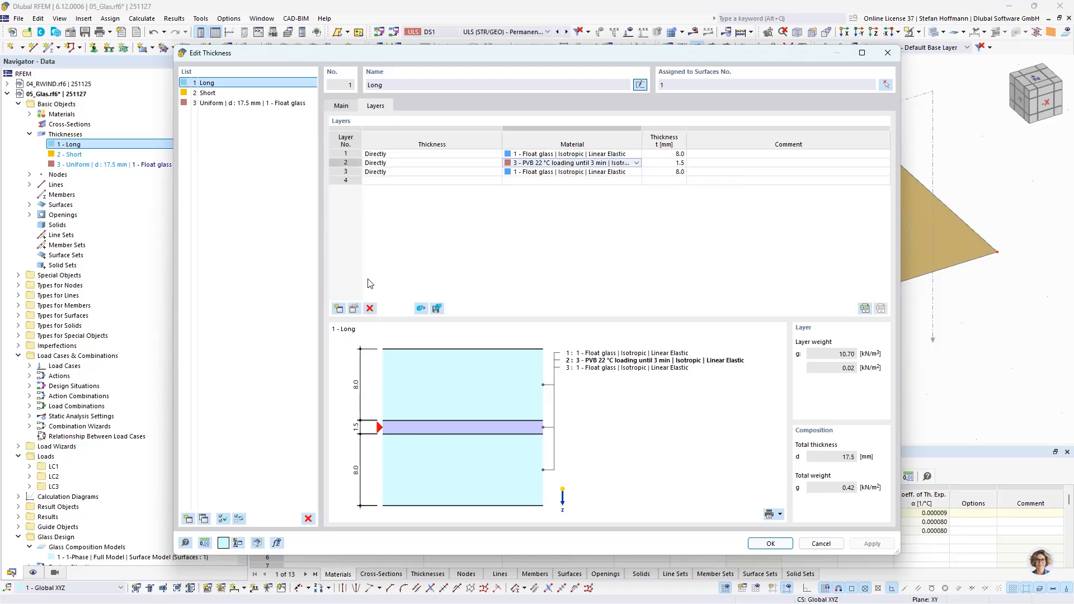
{"action": "left_click", "coordinate": [355, 309]}
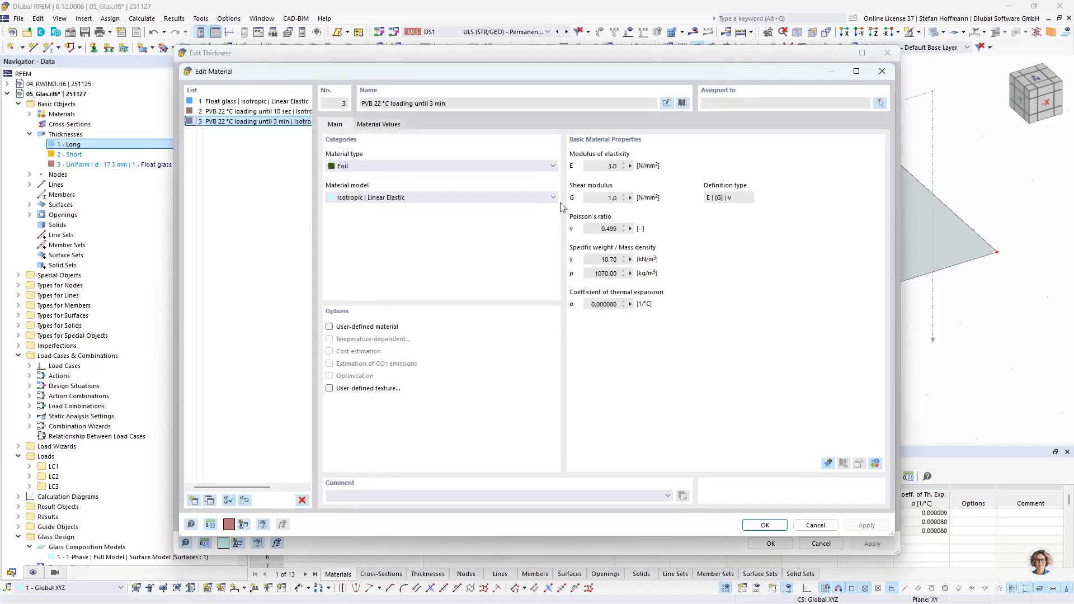
{"action": "double_click", "coordinate": [608, 166]}
{"action": "left_click", "coordinate": [882, 71]}
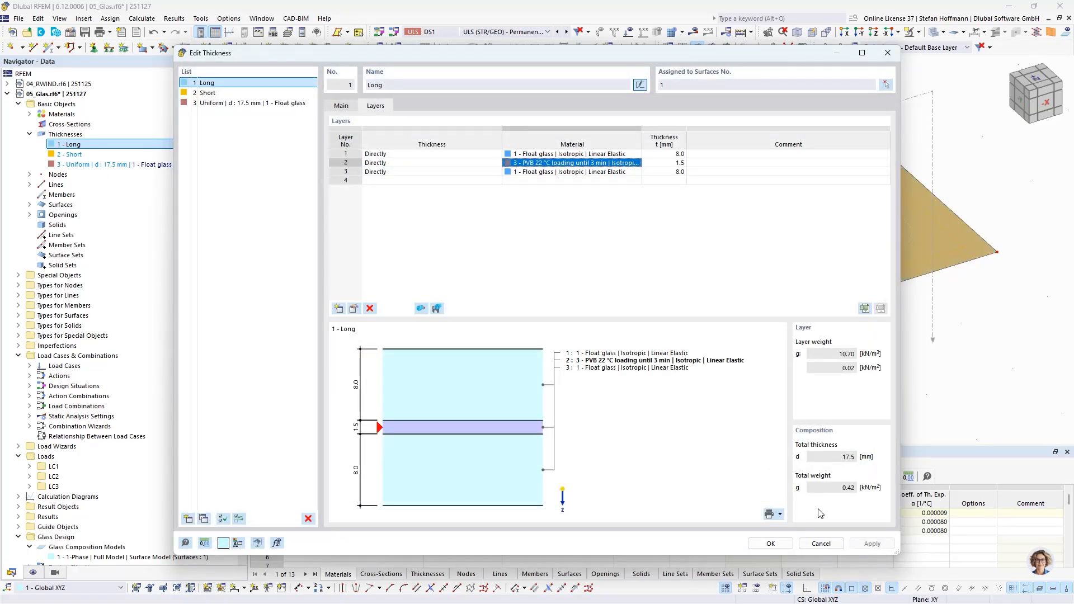
{"action": "left_click", "coordinate": [820, 543]}
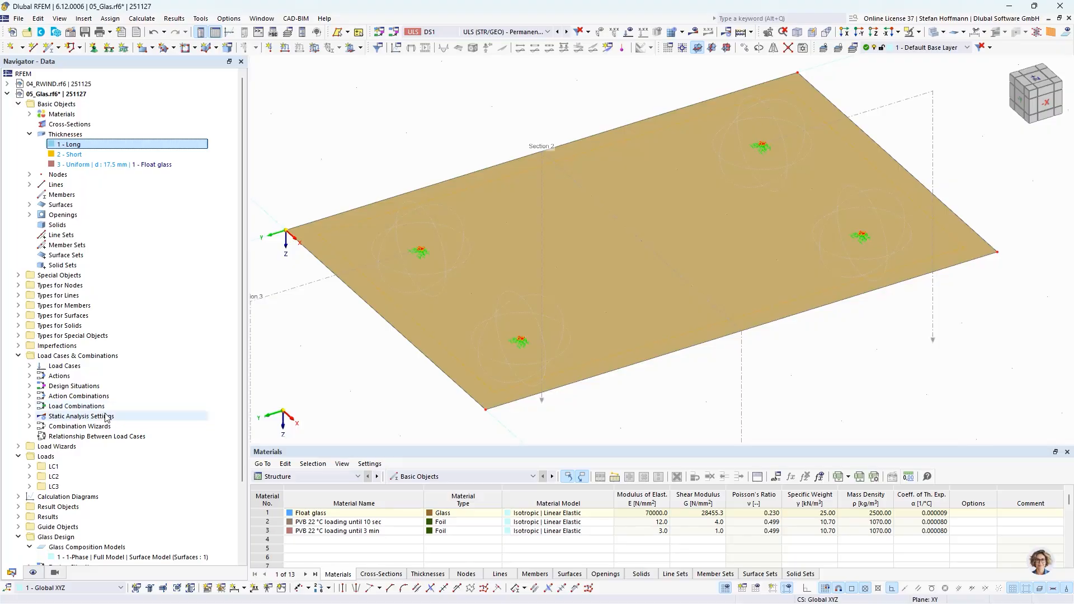
- Open the glass composition model and review its shear coupling options between layers, then cancel
{"action": "scroll", "coordinate": [106, 416], "scroll_direction": "down", "scroll_amount": 3}
{"action": "left_click", "coordinate": [94, 468]}
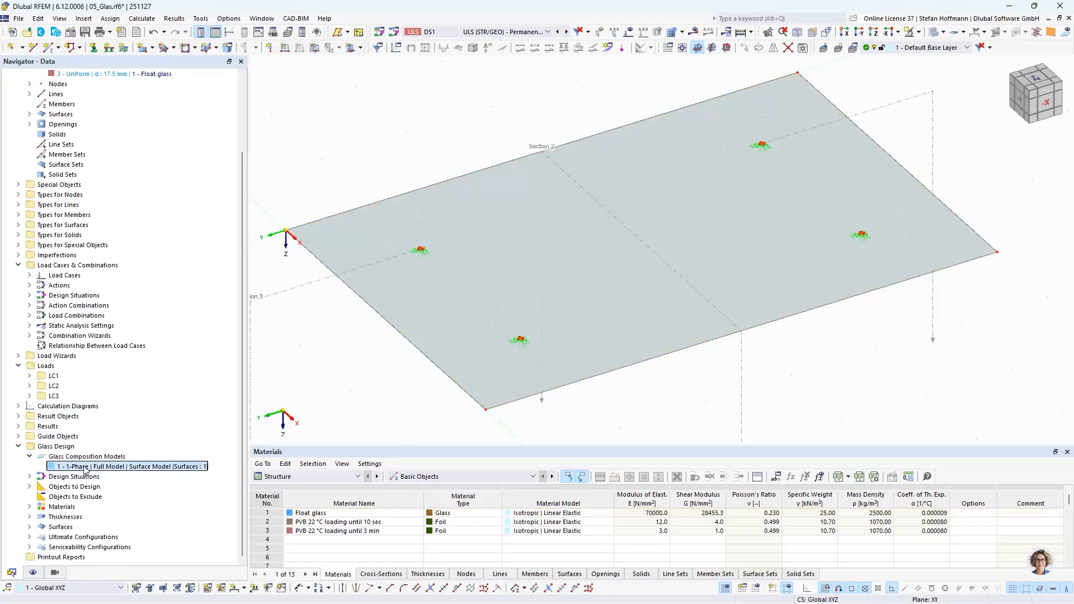
{"action": "double_click", "coordinate": [101, 467]}
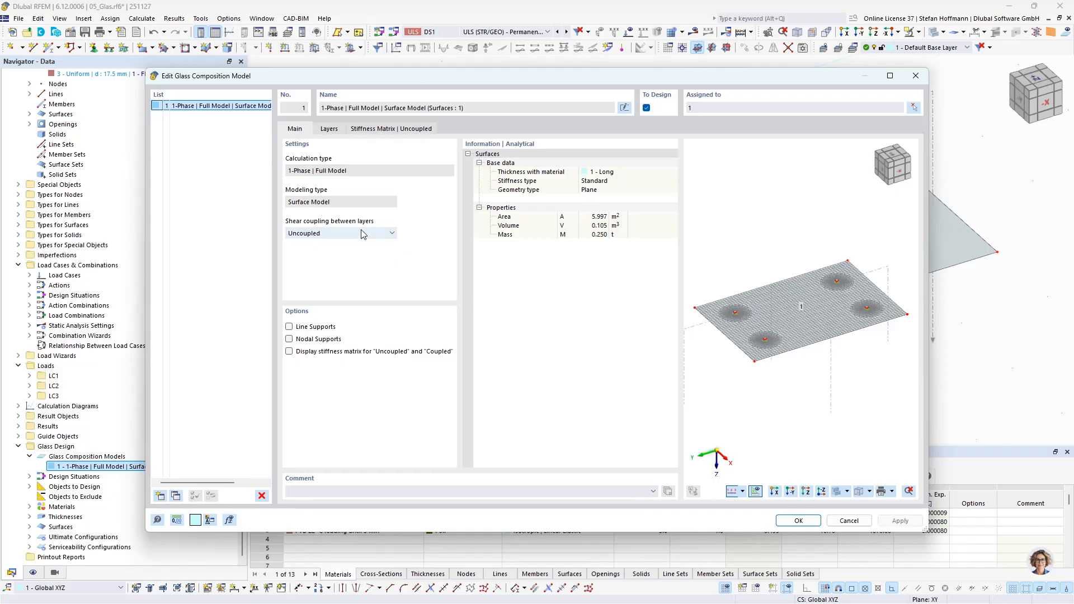
{"action": "left_click", "coordinate": [394, 233]}
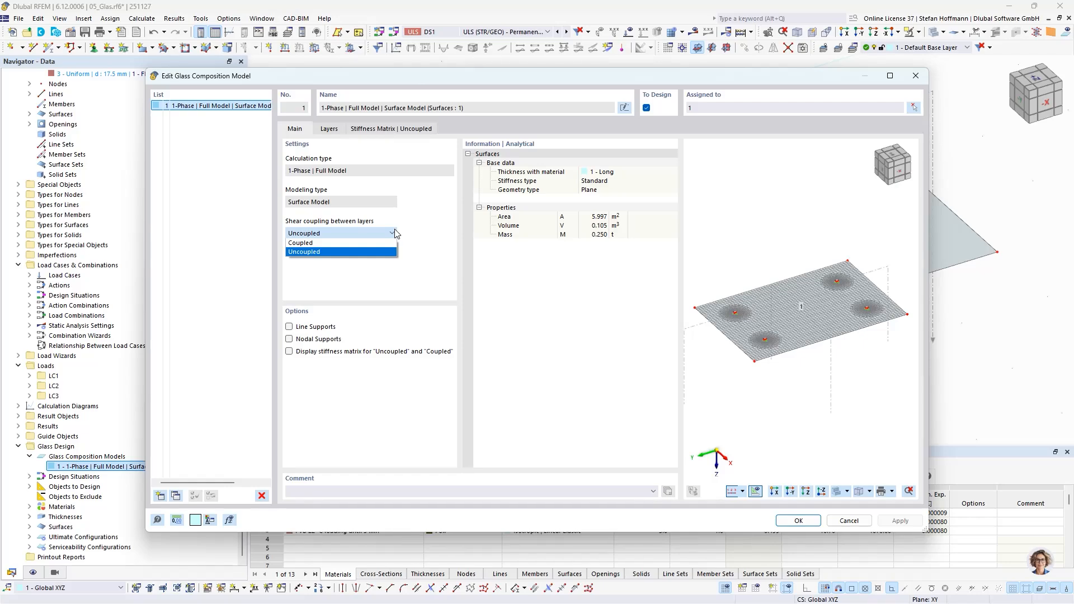
{"action": "left_click", "coordinate": [394, 233]}
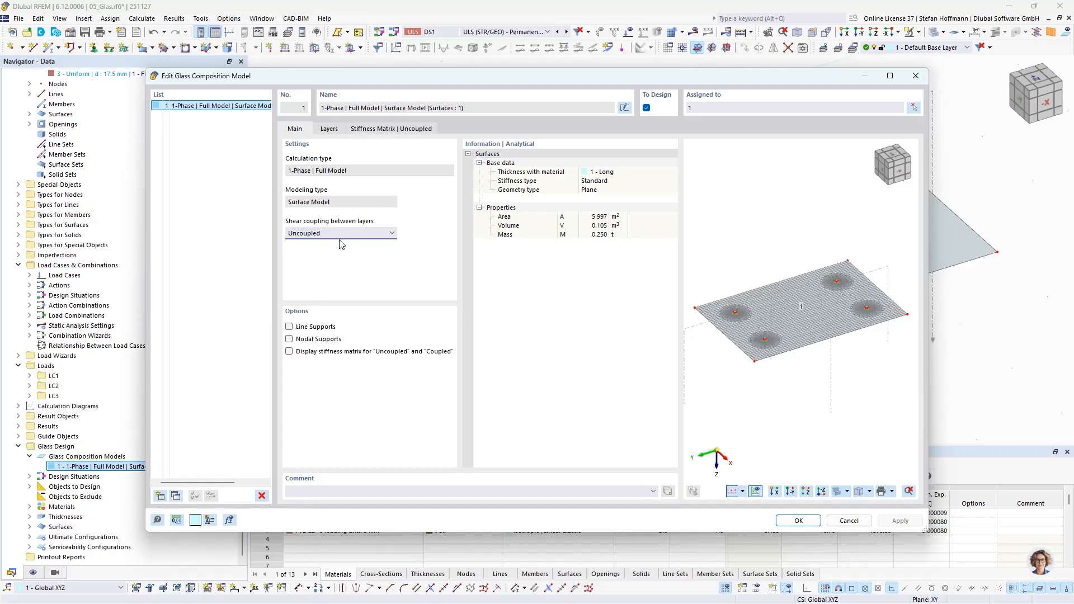
{"action": "left_click", "coordinate": [853, 526]}
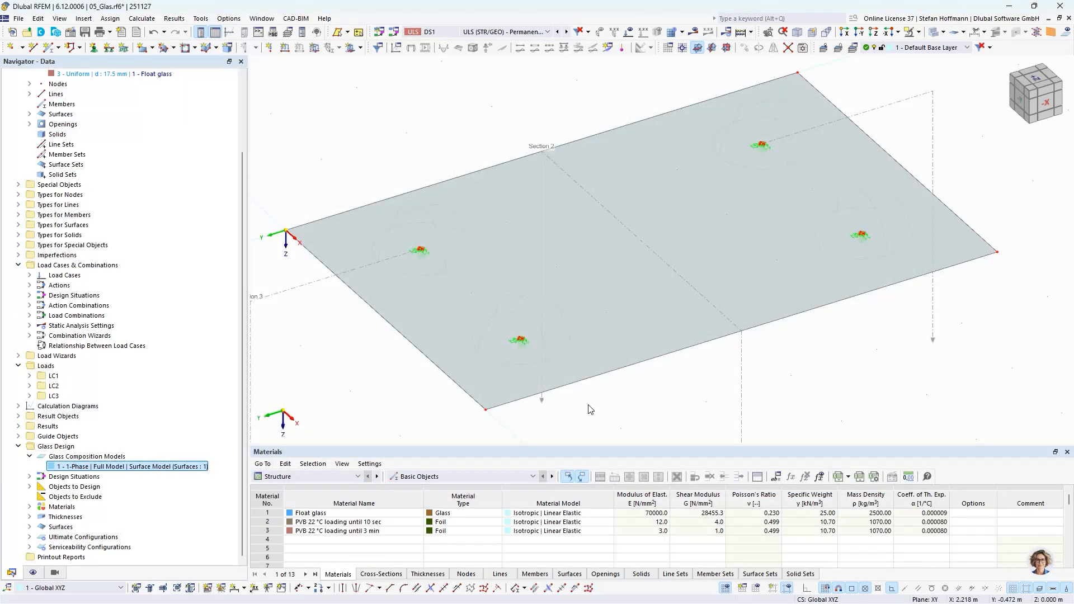
- Compare design situations DS1 and DS5, including DS5's inverse shear coupling option, and review the load combinations list, then cancel
{"action": "scroll", "coordinate": [590, 408], "scroll_direction": "down", "scroll_amount": 1}
{"action": "scroll", "coordinate": [520, 371], "scroll_direction": "down", "scroll_amount": 3}
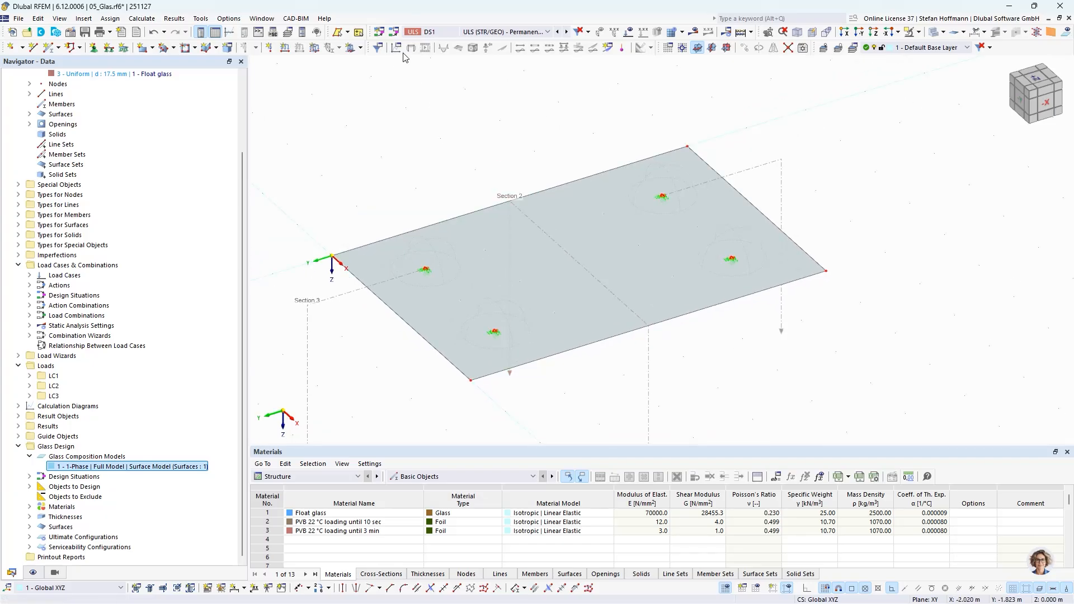
{"action": "left_click", "coordinate": [394, 35]}
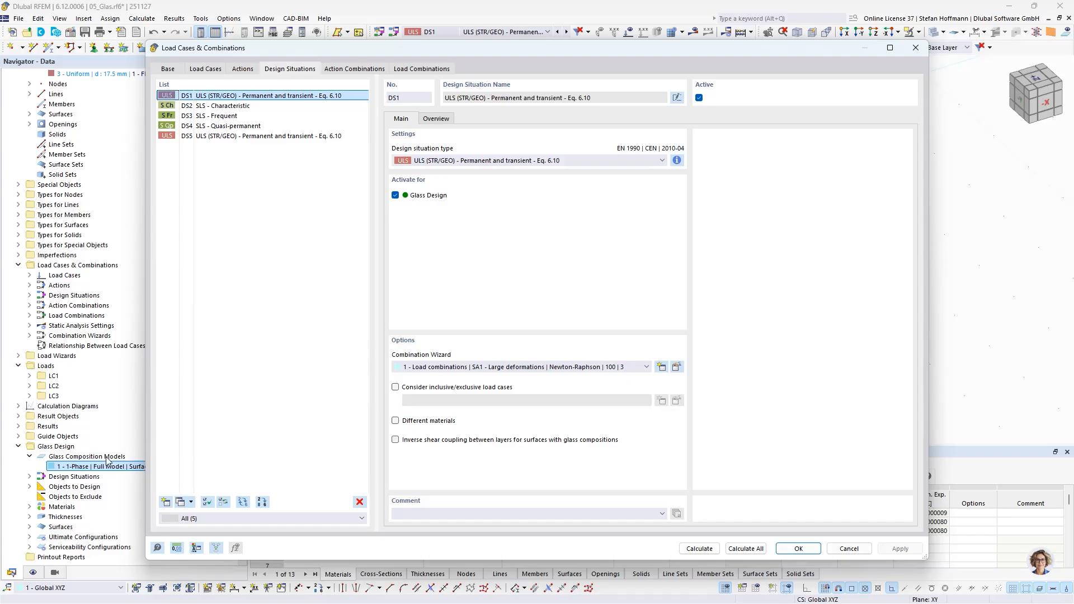
{"action": "left_click", "coordinate": [440, 123]}
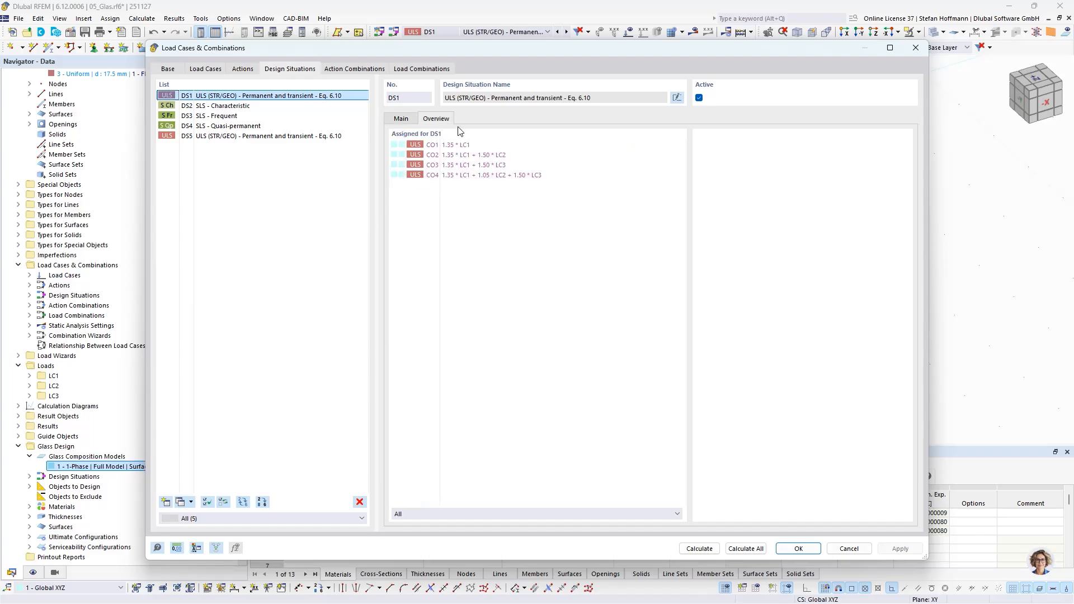
{"action": "left_click", "coordinate": [401, 118]}
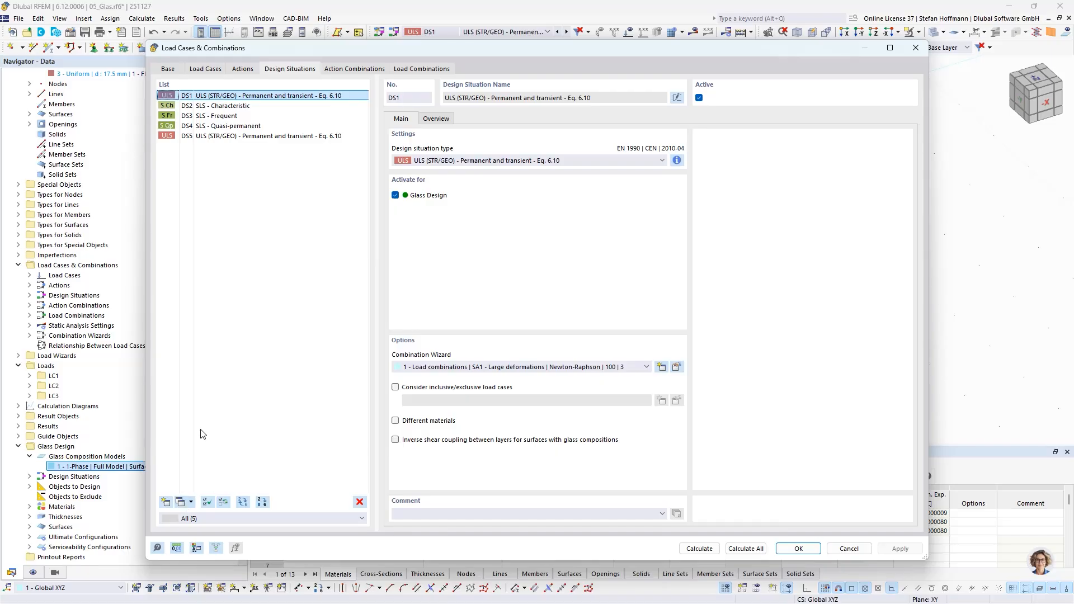
{"action": "left_click", "coordinate": [229, 136]}
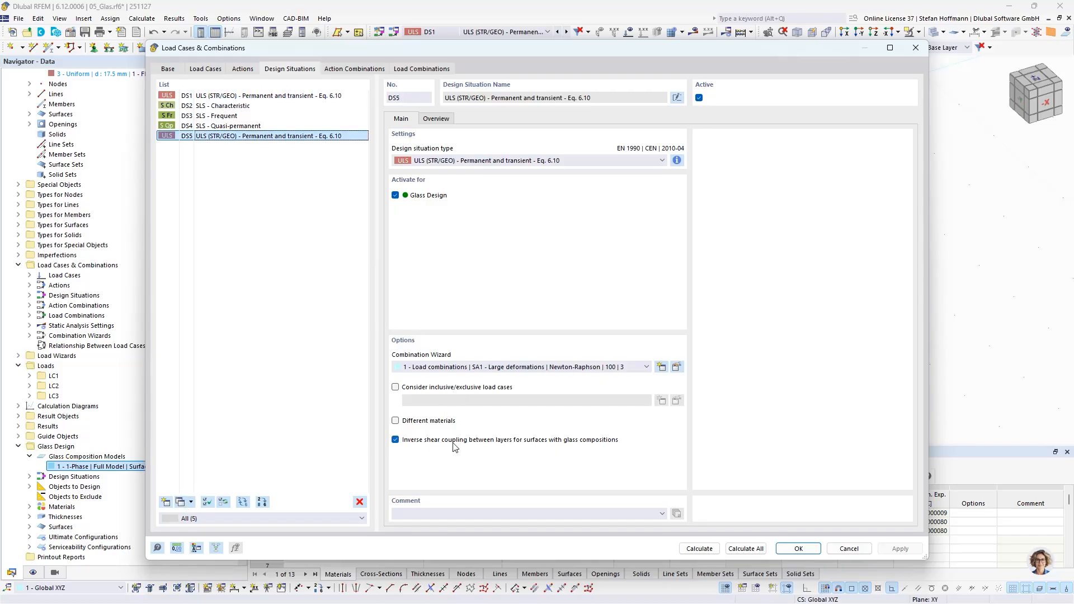
{"action": "left_click", "coordinate": [437, 119]}
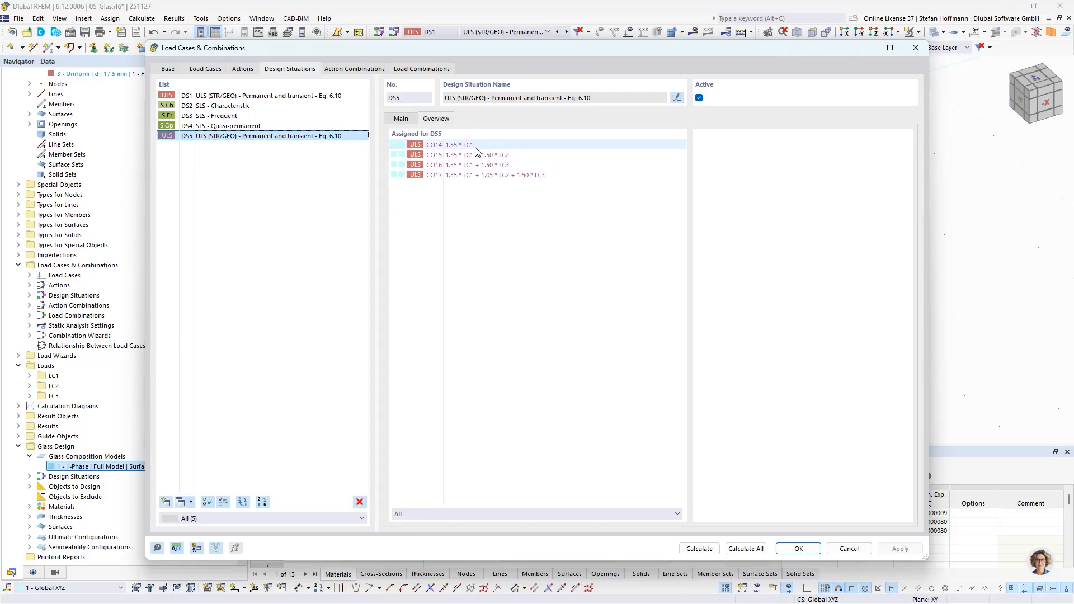
{"action": "left_click", "coordinate": [401, 119]}
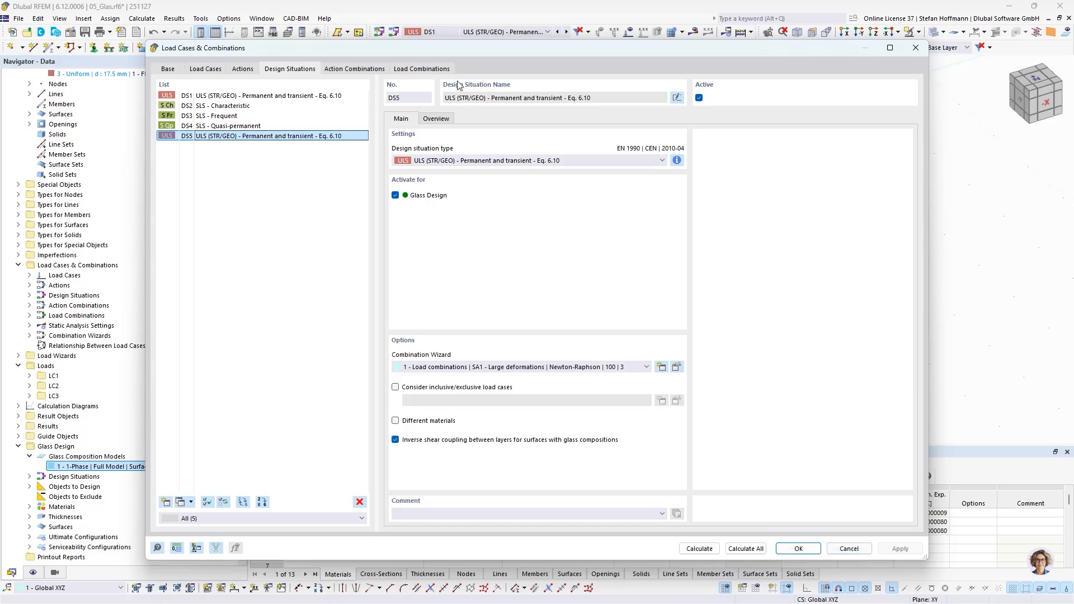
{"action": "left_click", "coordinate": [421, 68]}
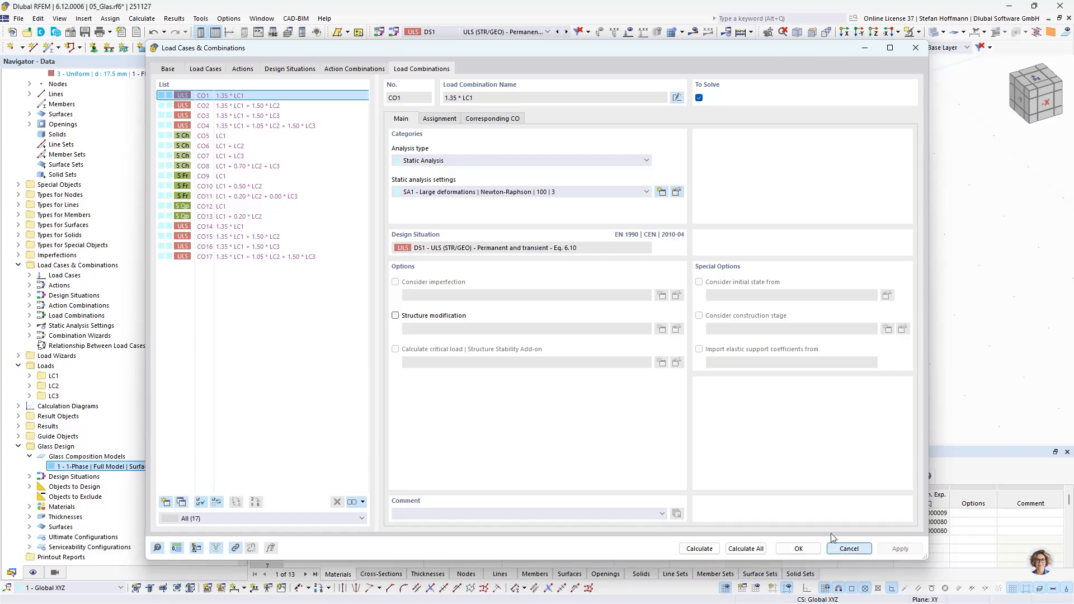
{"action": "left_click", "coordinate": [849, 548]}
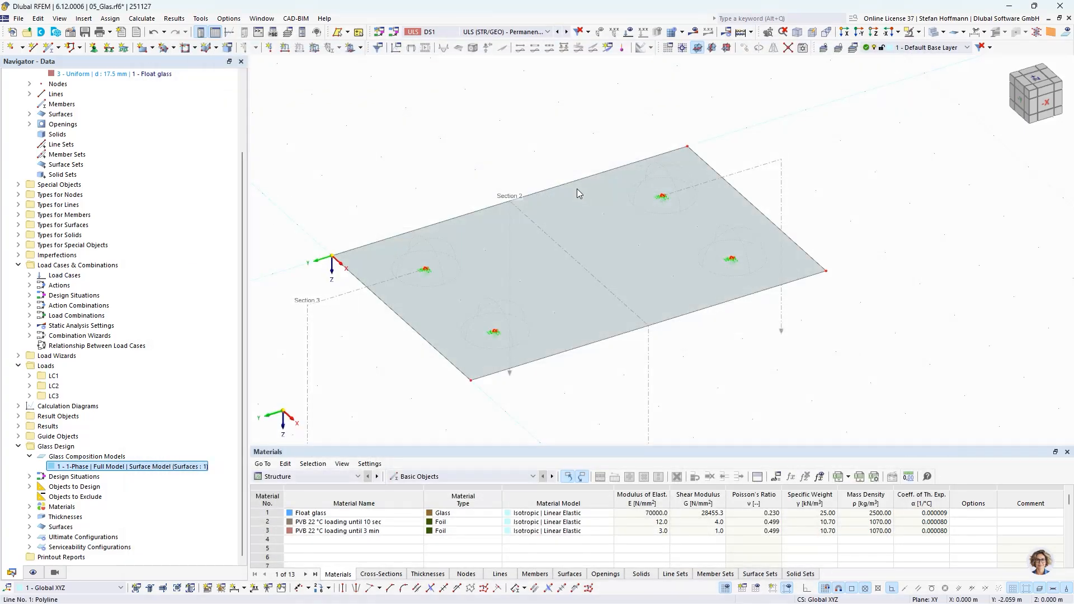
- Display the calculation results and switch the shown design situation to DS5
{"action": "left_click", "coordinate": [694, 32]}
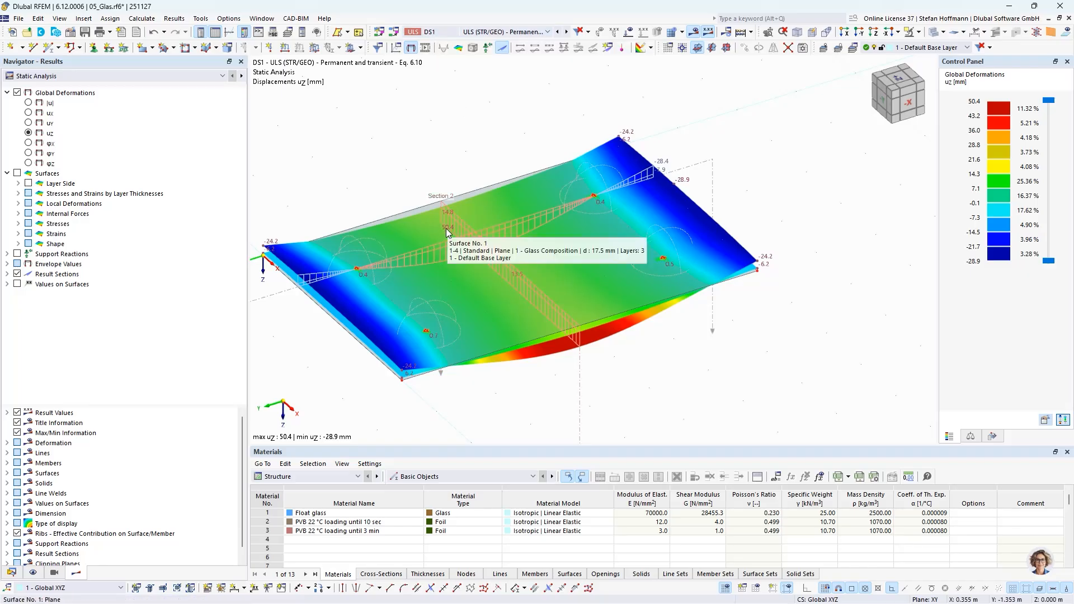
{"action": "left_click", "coordinate": [504, 32]}
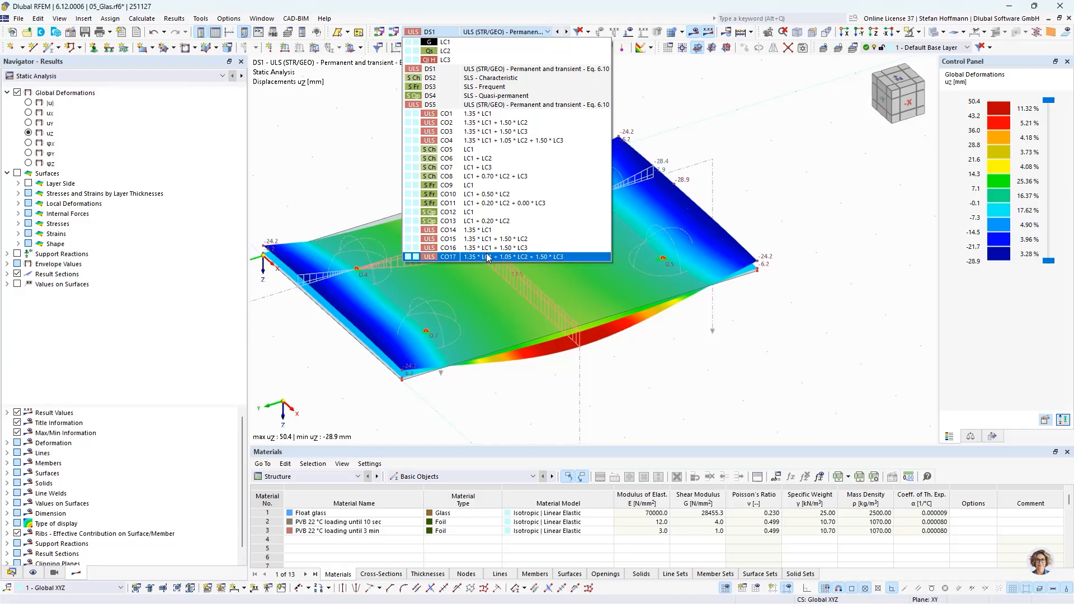
{"action": "left_click", "coordinate": [470, 103]}
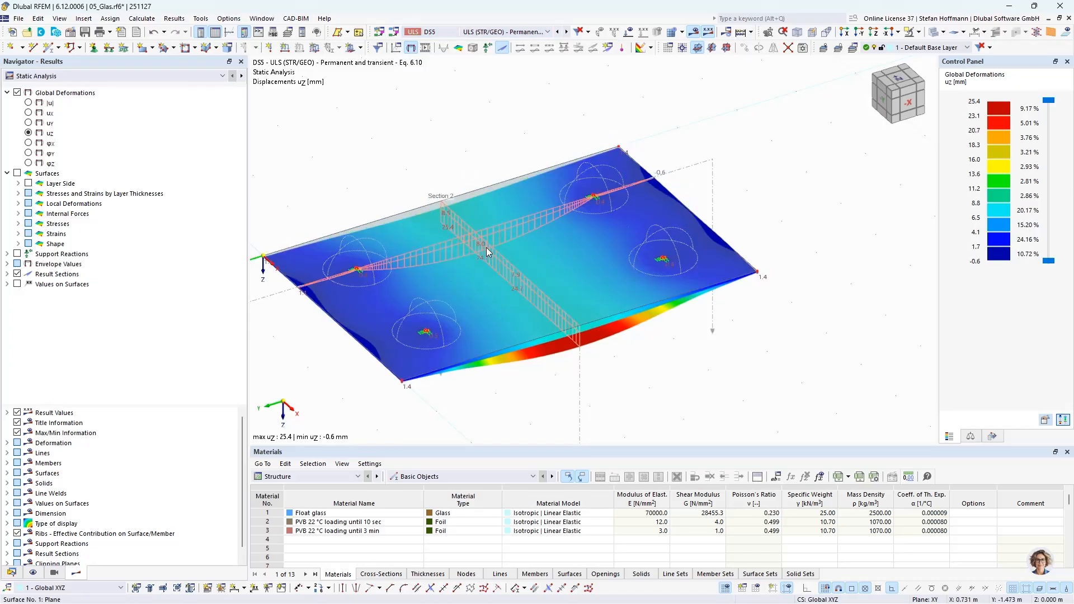
{"action": "mouse_move", "coordinate": [487, 252]}
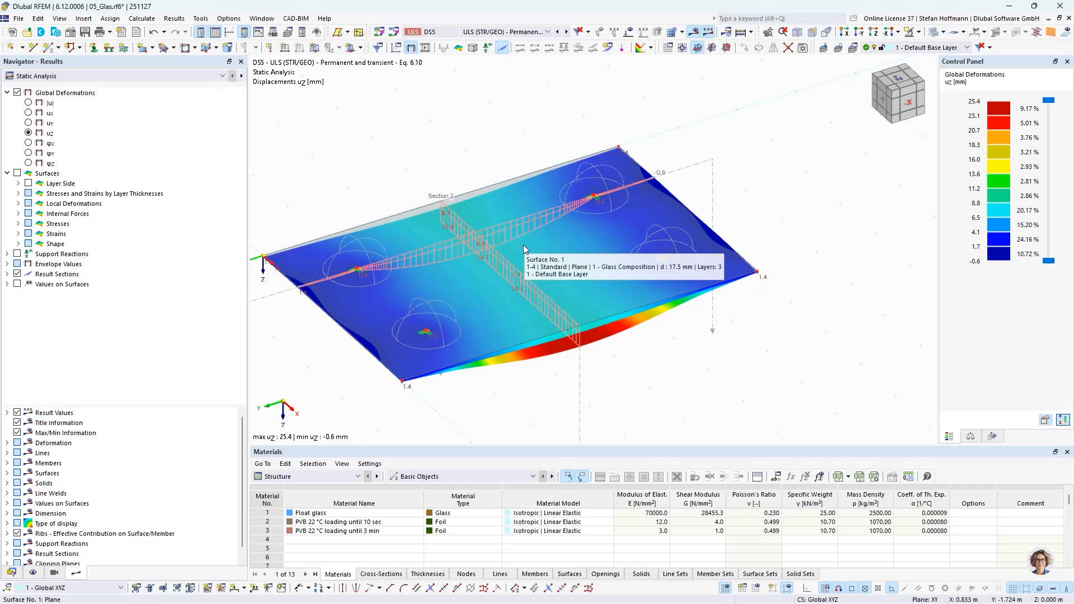
- Switch the results navigator to Glass Design to show the surface design check ratios
{"action": "left_click", "coordinate": [243, 78]}
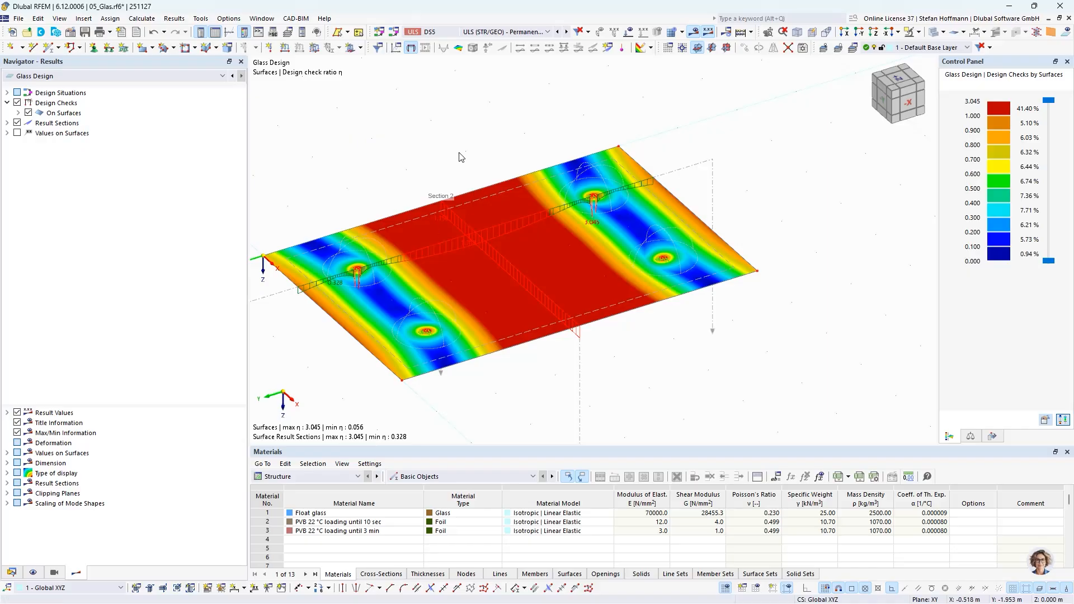
{"action": "middle_click_drag", "start_coordinate": [459, 156], "coordinate": [489, 152]}
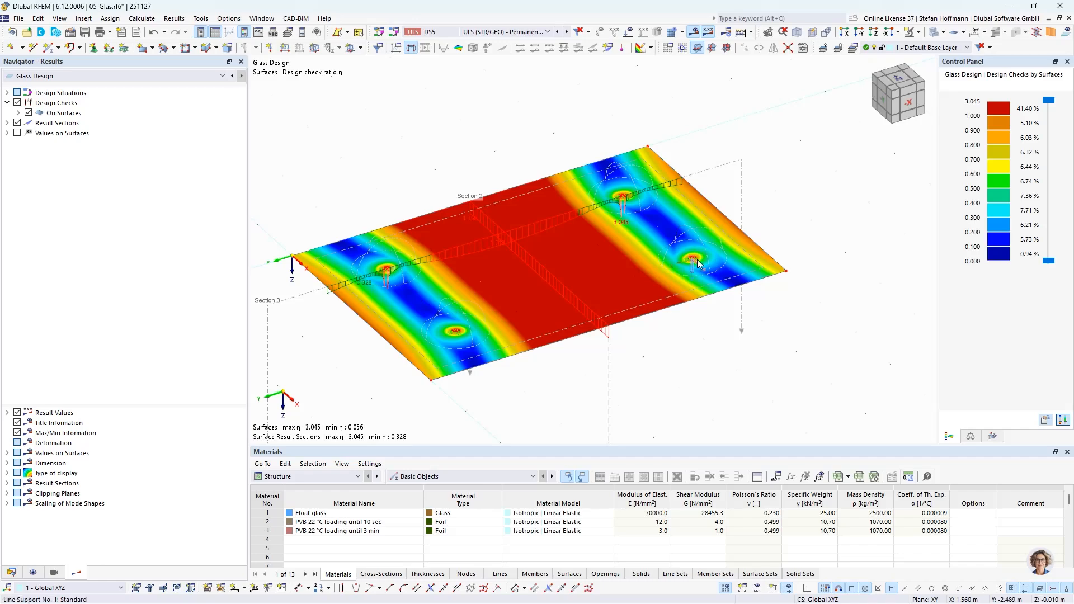
{"action": "mouse_move", "coordinate": [698, 263]}
- Switch off the results display to return to the plain glass model view
{"action": "left_click", "coordinate": [693, 32]}
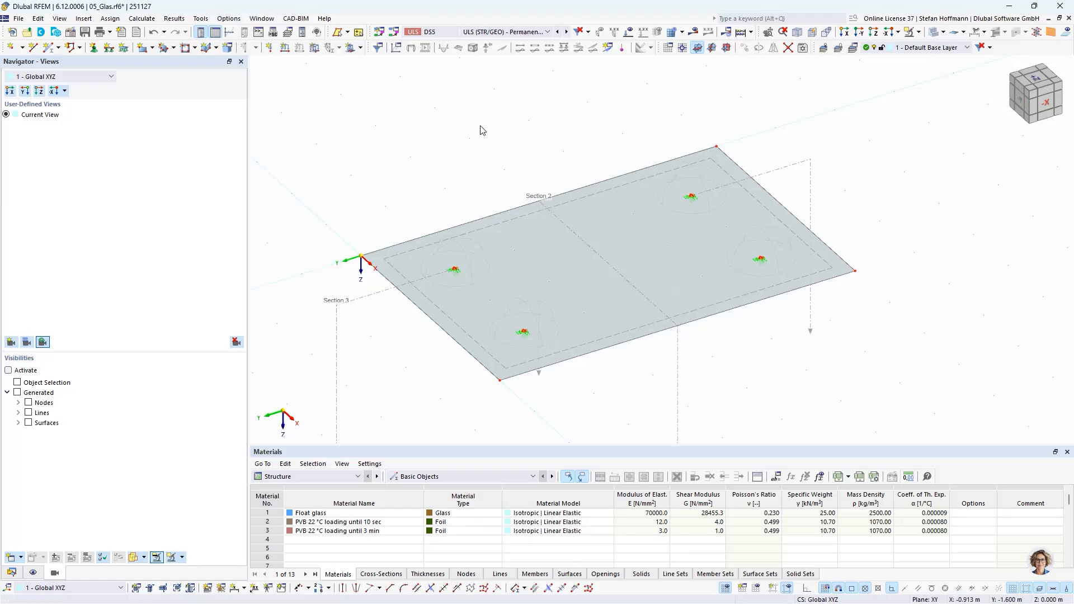
{"action": "left_click_drag", "start_coordinate": [467, 109], "coordinate": [506, 149]}
{"action": "middle_click_drag", "start_coordinate": [463, 152], "coordinate": [500, 129]}
{"action": "middle_click_drag", "start_coordinate": [466, 119], "coordinate": [471, 128]}
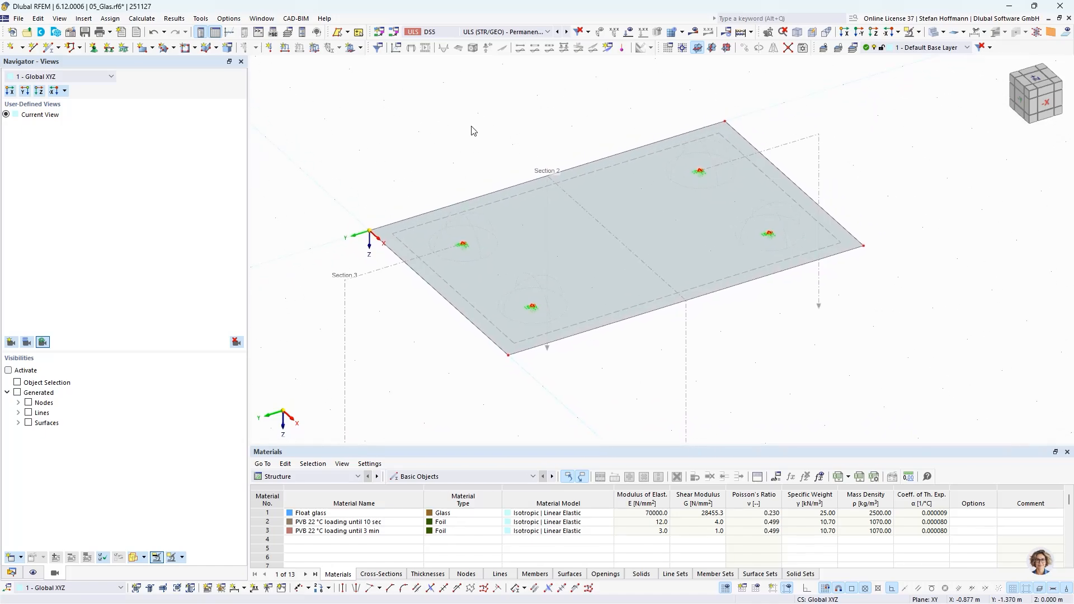
{"action": "right_click", "coordinate": [524, 233]}
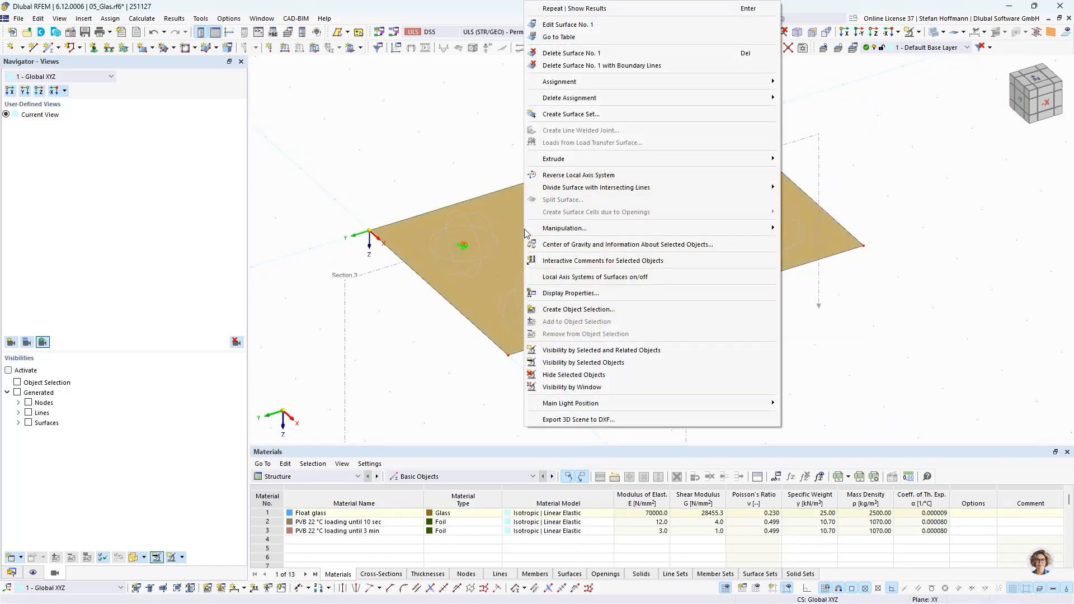
{"action": "left_click", "coordinate": [439, 145]}
{"action": "left_click", "coordinate": [440, 147]}
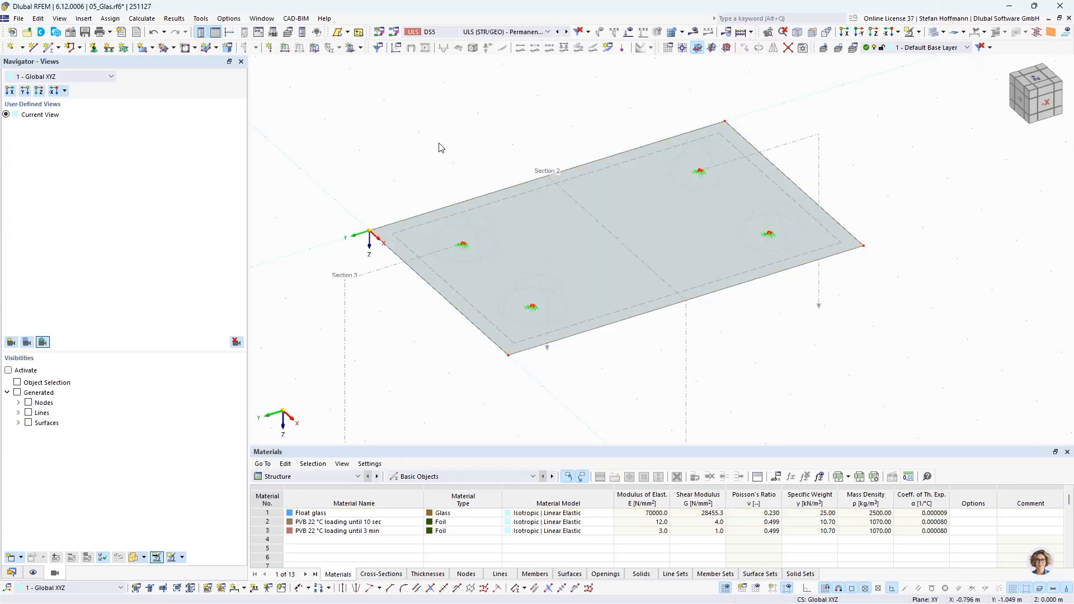
{"action": "mouse_move", "coordinate": [635, 223]}
{"action": "middle_mouse_down", "text": "ctrl"}
{"action": "mouse_move", "coordinate": [585, 218]}
{"action": "mouse_move", "coordinate": [620, 215]}
{"action": "mouse_move", "coordinate": [662, 148]}
{"action": "mouse_move", "coordinate": [665, 238]}
{"action": "mouse_move", "coordinate": [650, 240]}
{"action": "middle_mouse_up", "text": "ctrl"}
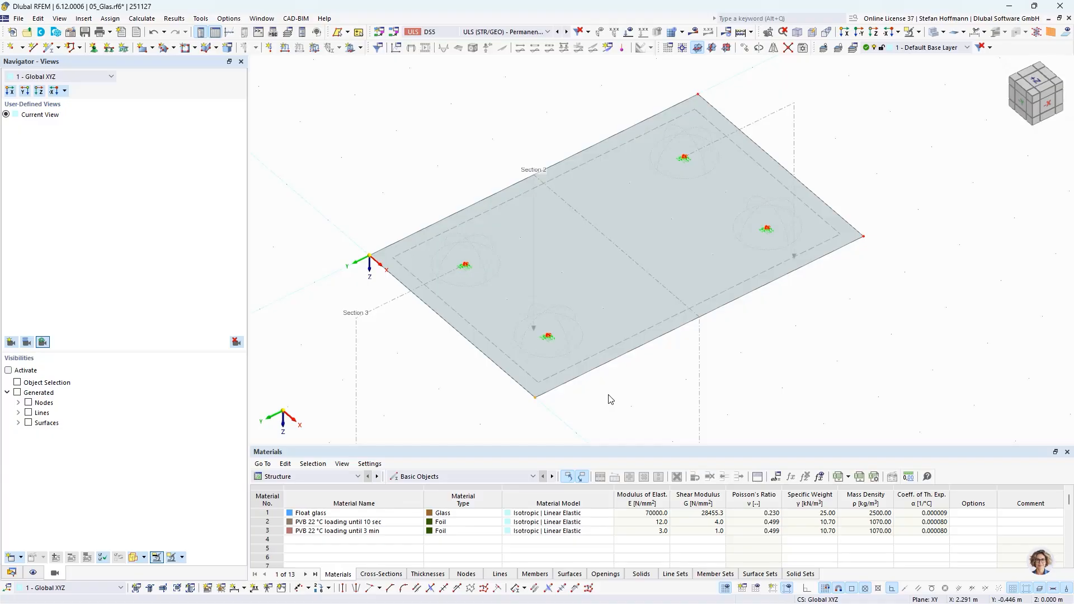
- Examine the glass plate model with its point supports and result sections from different viewpoints
{"action": "middle_click_drag", "start_coordinate": [662, 374], "coordinate": [646, 303], "text": "ctrl"}
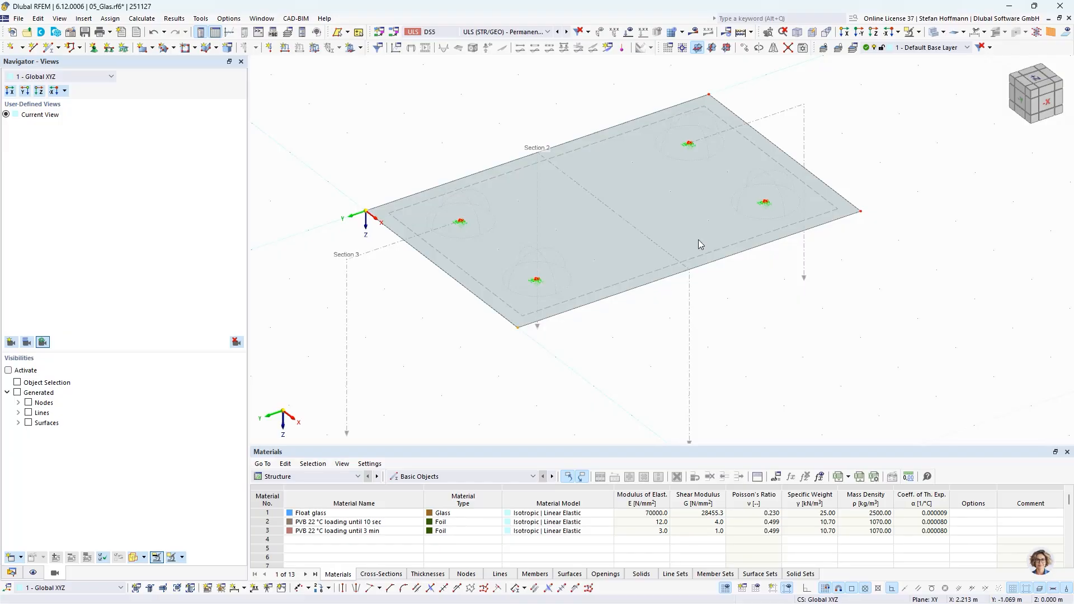
{"action": "left_click", "coordinate": [769, 32]}
{"action": "left_click_drag", "start_coordinate": [762, 302], "coordinate": [732, 188]}
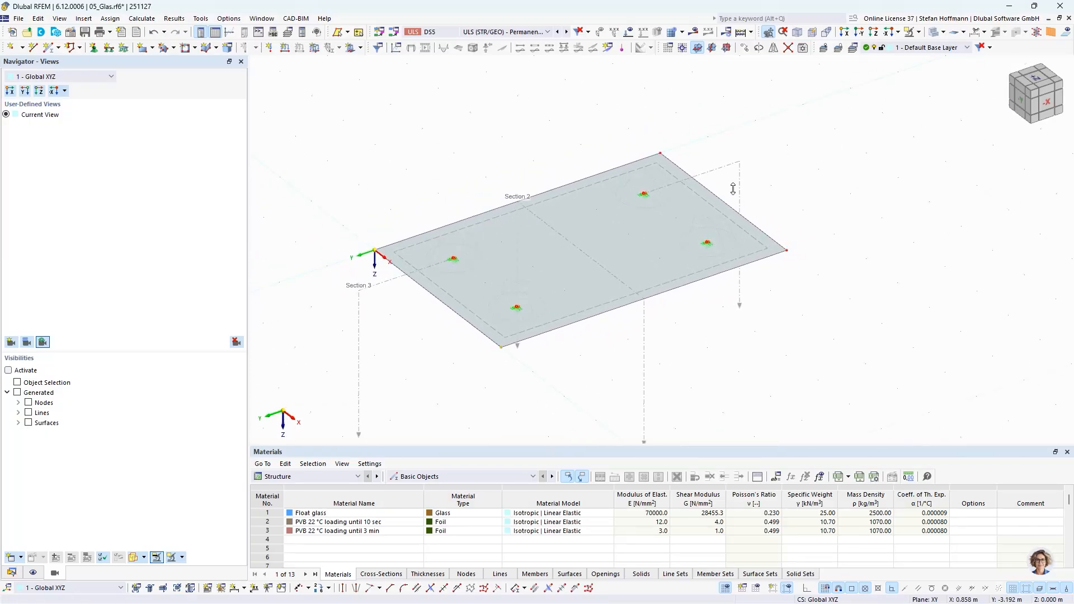
{"action": "middle_click_drag", "start_coordinate": [727, 324], "coordinate": [689, 317], "text": "ctrl"}
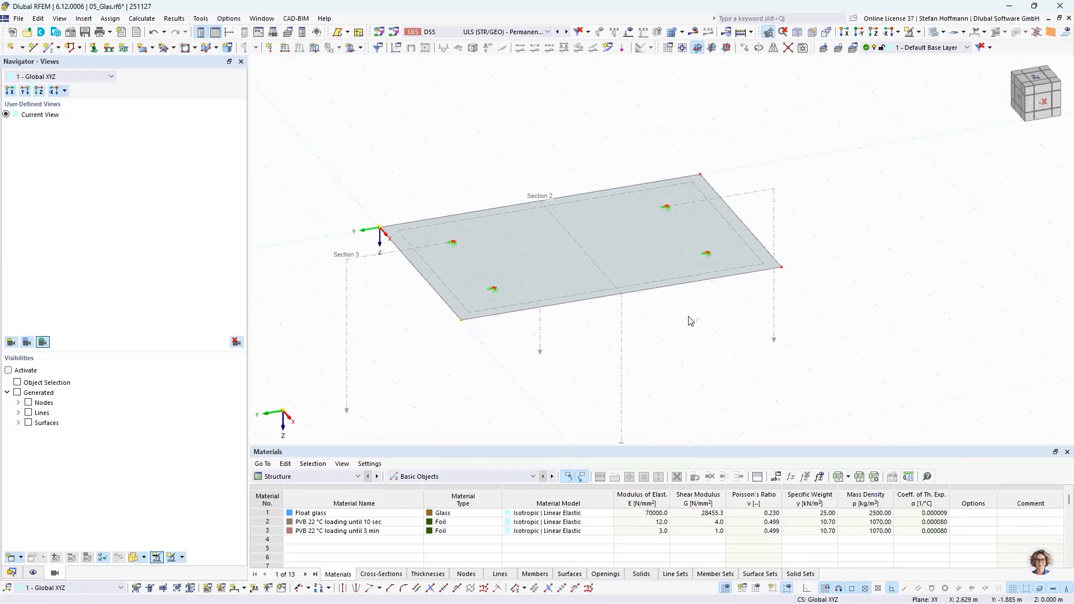
{"action": "middle_click_drag", "start_coordinate": [462, 323], "coordinate": [487, 340], "text": "ctrl"}
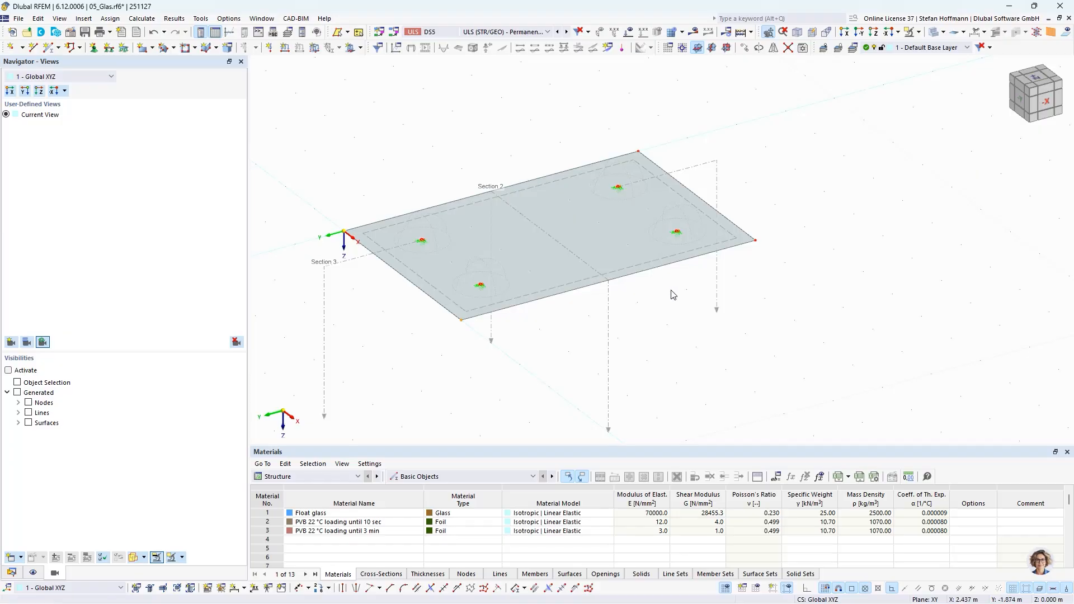
{"action": "middle_click_drag", "start_coordinate": [670, 312], "coordinate": [671, 308]}
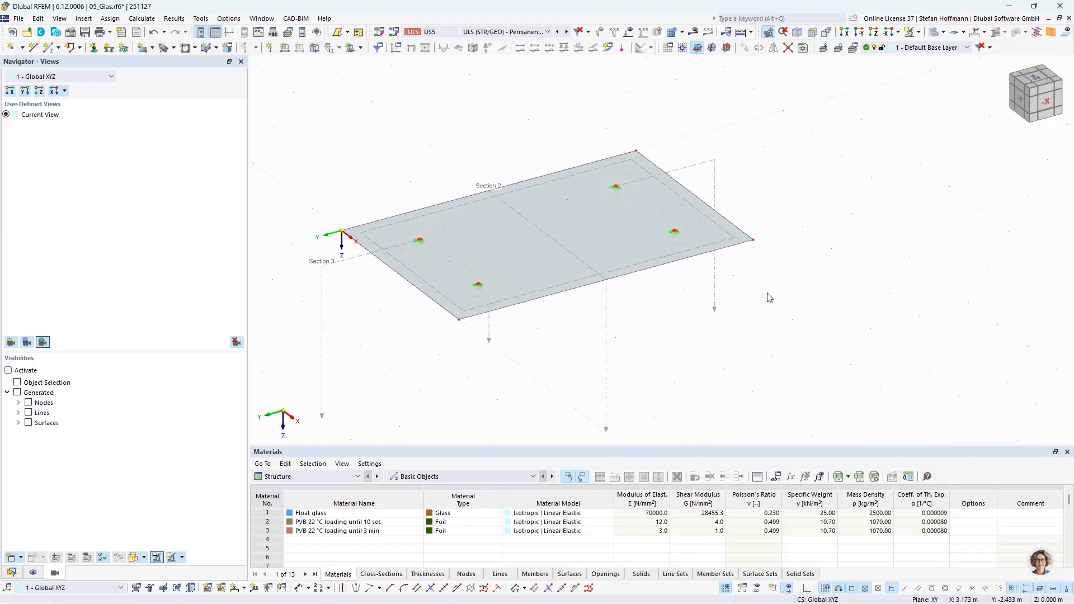
{"action": "mouse_move", "coordinate": [808, 247]}
{"action": "middle_mouse_down"}
{"action": "mouse_move", "coordinate": [791, 237]}
{"action": "mouse_move", "coordinate": [786, 247]}
{"action": "mouse_move", "coordinate": [804, 250]}
{"action": "middle_mouse_up"}
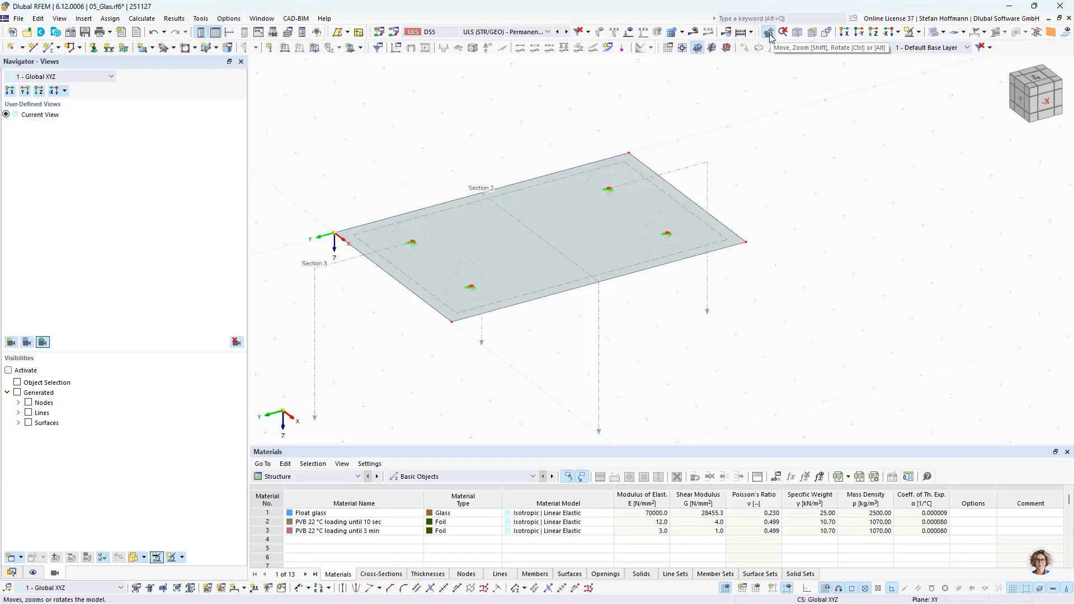
{"action": "left_click", "coordinate": [1030, 89]}
{"action": "mouse_move", "coordinate": [1036, 87]}
{"action": "middle_mouse_down"}
{"action": "mouse_move", "coordinate": [1024, 90]}
{"action": "mouse_move", "coordinate": [1036, 109]}
{"action": "mouse_move", "coordinate": [1031, 93]}
{"action": "middle_mouse_up"}
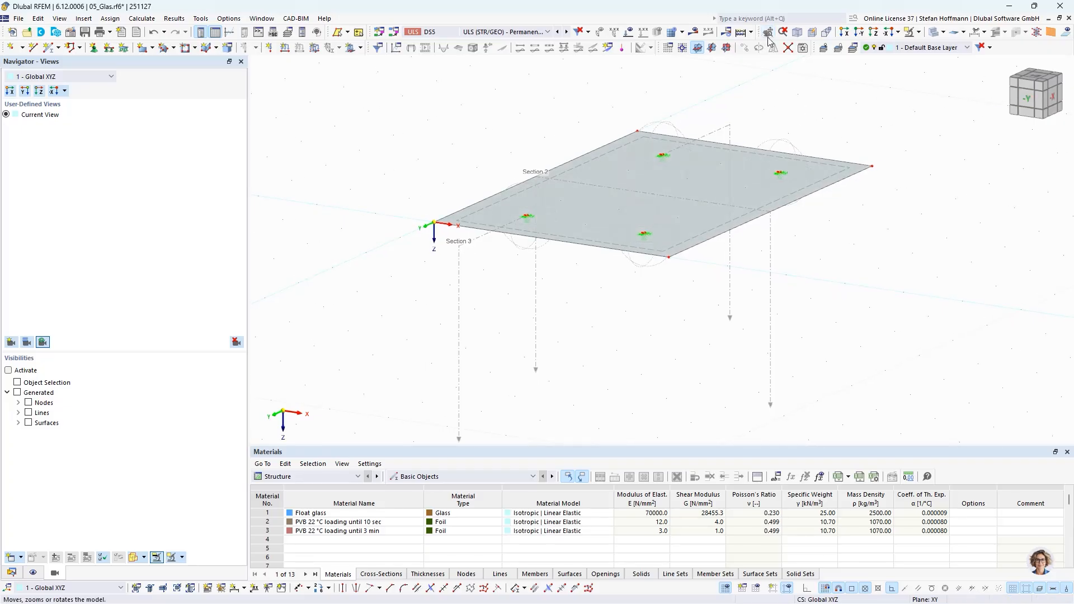
{"action": "left_click_drag", "start_coordinate": [789, 112], "coordinate": [734, 183]}
{"action": "left_click", "coordinate": [832, 247]}
{"action": "middle_click_drag", "start_coordinate": [810, 234], "coordinate": [763, 290]}
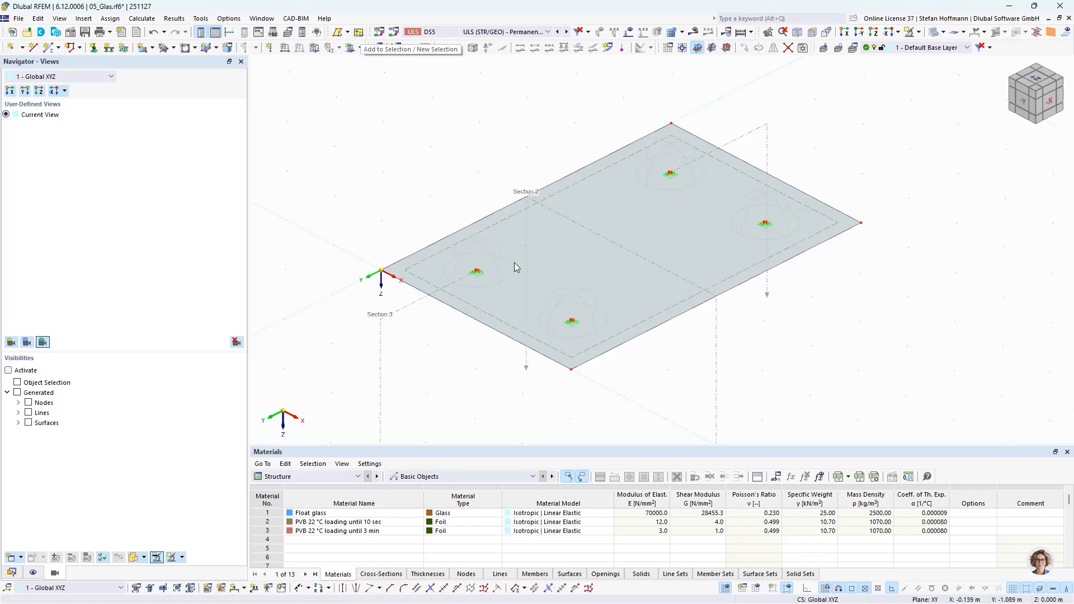
{"action": "left_click", "coordinate": [631, 333]}
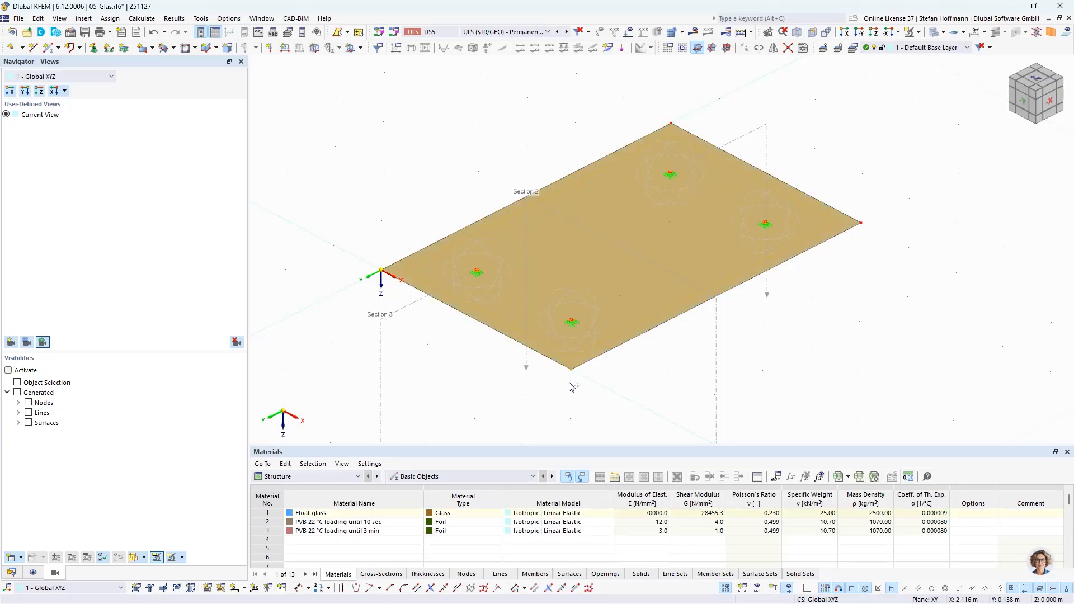
{"action": "left_click", "coordinate": [874, 200]}
{"action": "left_click", "coordinate": [357, 35]}
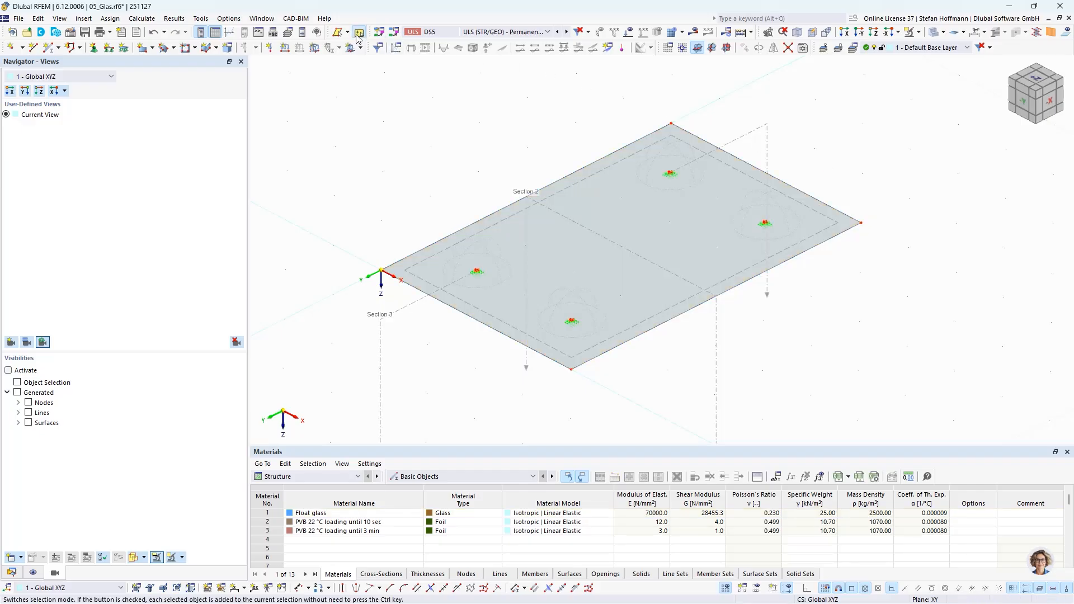
{"action": "left_click", "coordinate": [505, 222]}
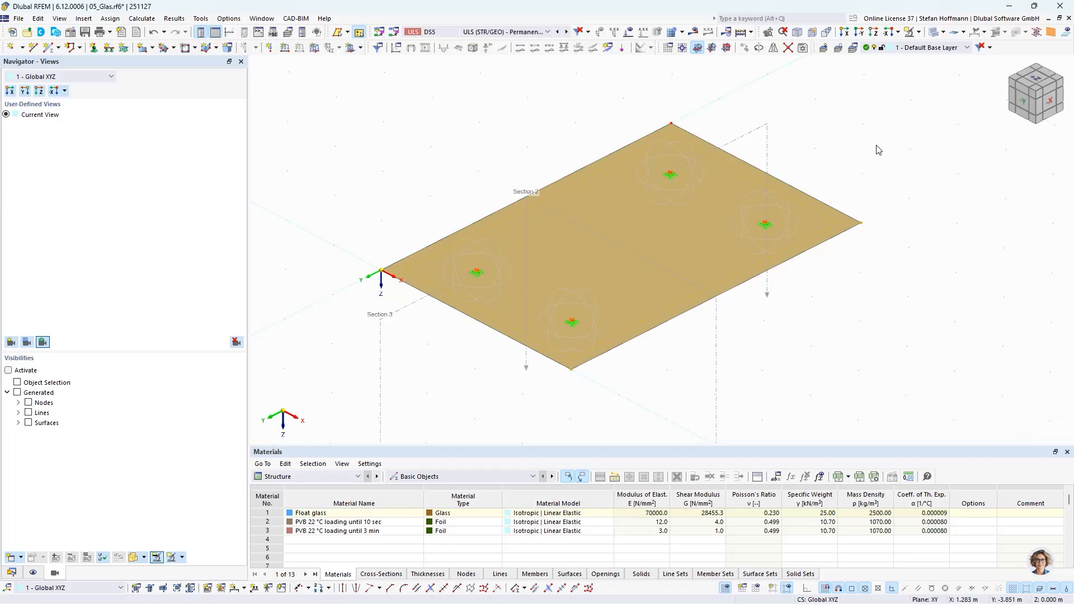
{"action": "left_click", "coordinate": [843, 314]}
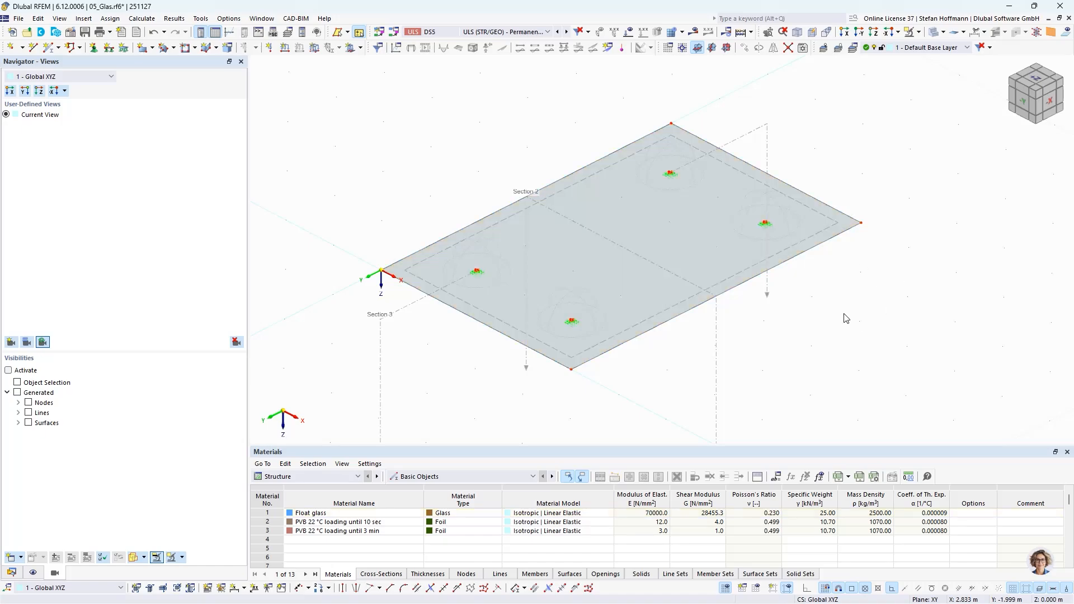
{"action": "left_click", "coordinate": [360, 32]}
- Switch the table to Glass Design with results displayed and select the governing UL1110.00 design check row
{"action": "left_click", "coordinate": [307, 476]}
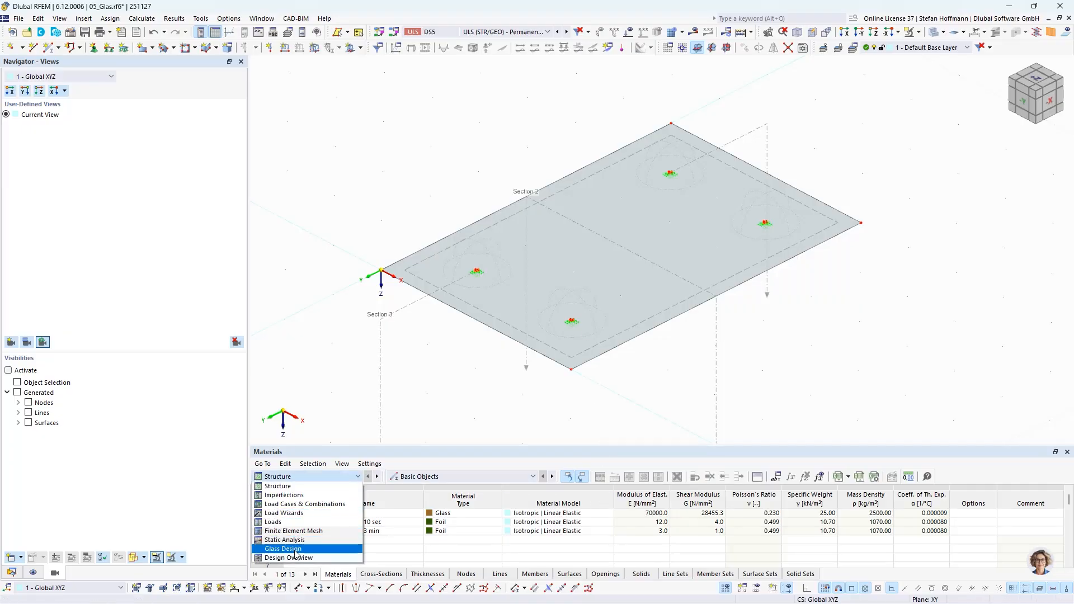
{"action": "left_click", "coordinate": [285, 548]}
{"action": "left_click", "coordinate": [695, 35]}
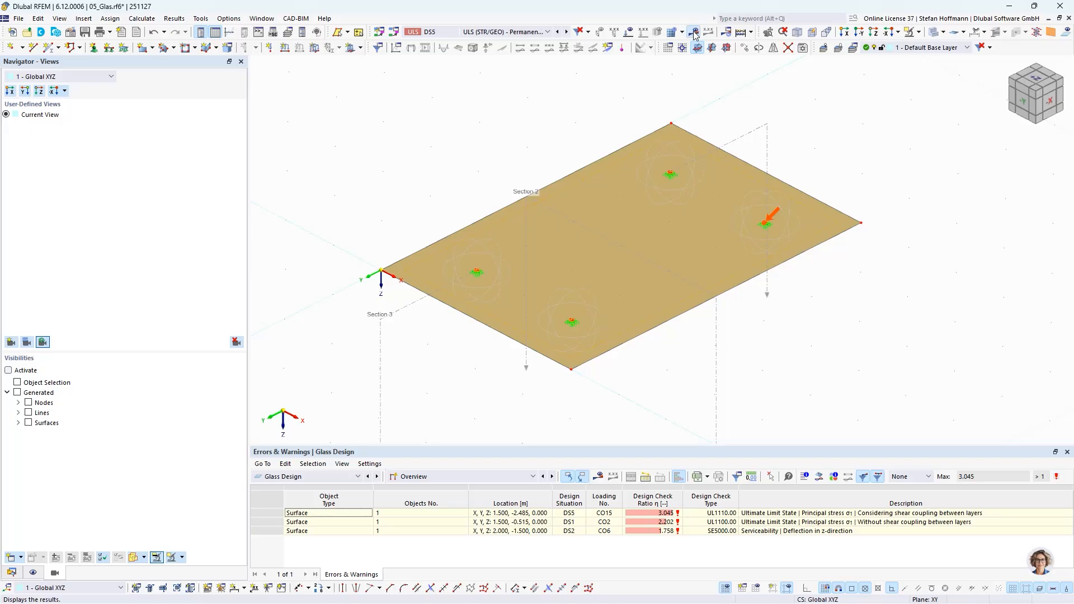
{"action": "left_click", "coordinate": [699, 517]}
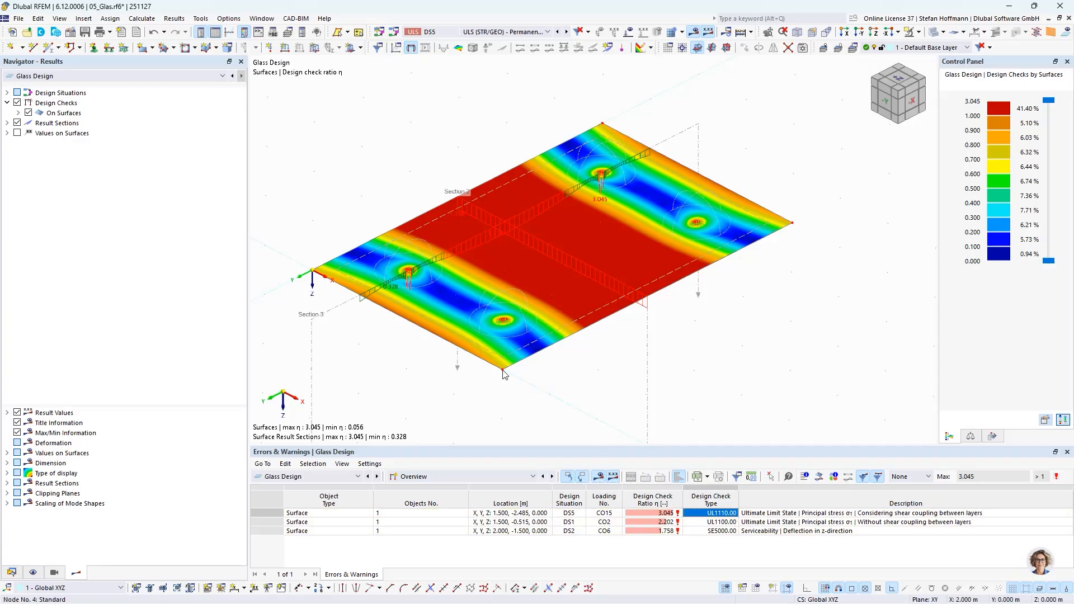
- Switch the table back to the Structure nodes list and toggle automatic display of selected objects in tables
{"action": "left_click", "coordinate": [417, 480]}
{"action": "left_click", "coordinate": [346, 477]}
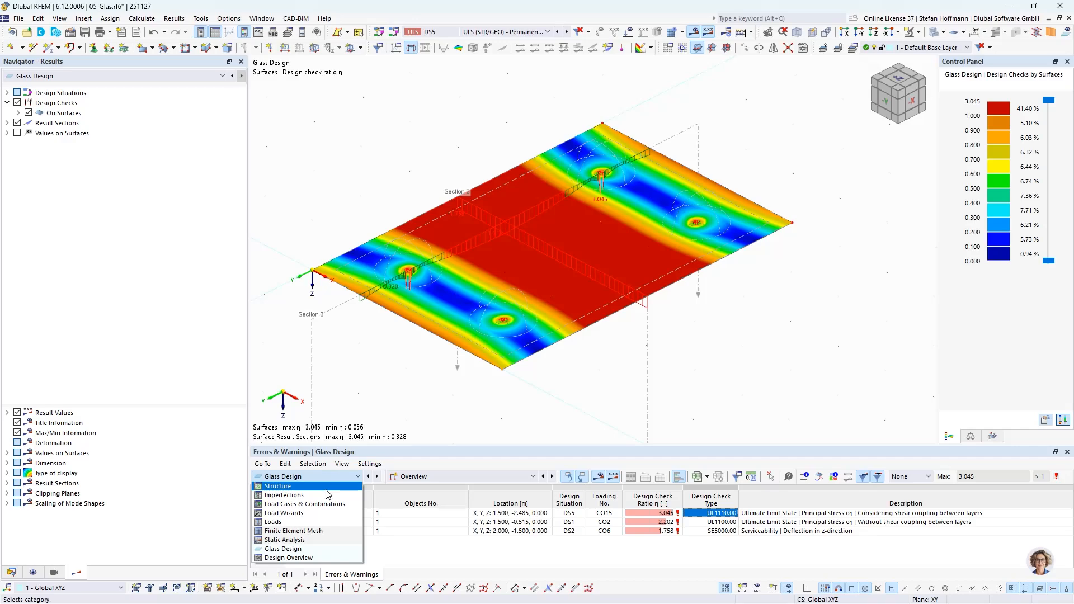
{"action": "left_click", "coordinate": [313, 486]}
{"action": "left_click", "coordinate": [466, 574]}
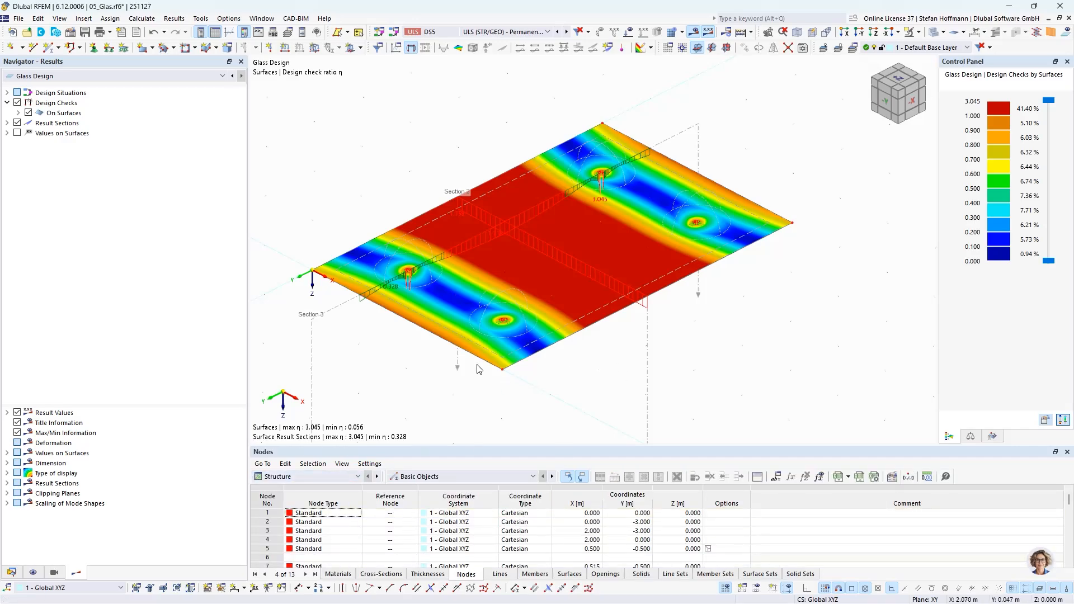
{"action": "left_click", "coordinate": [580, 477]}
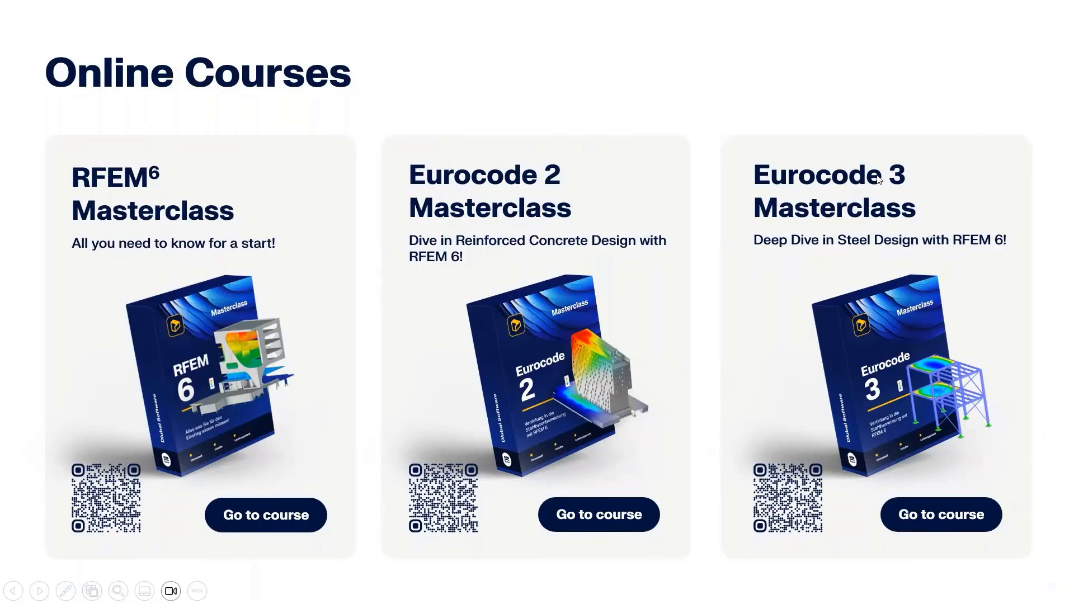
{"action": "left_click", "coordinate": [840, 239]}
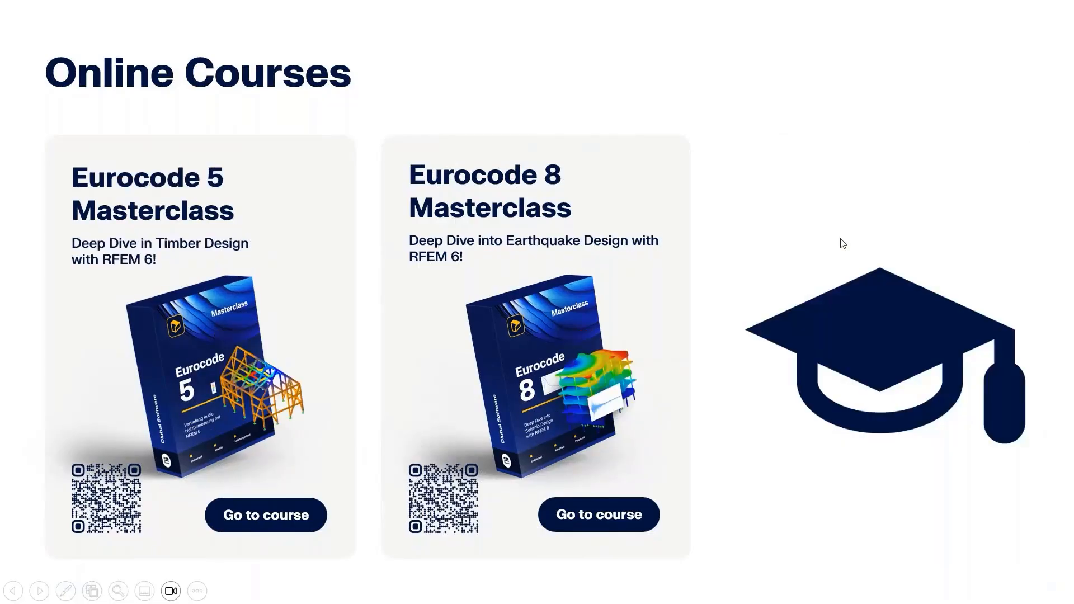